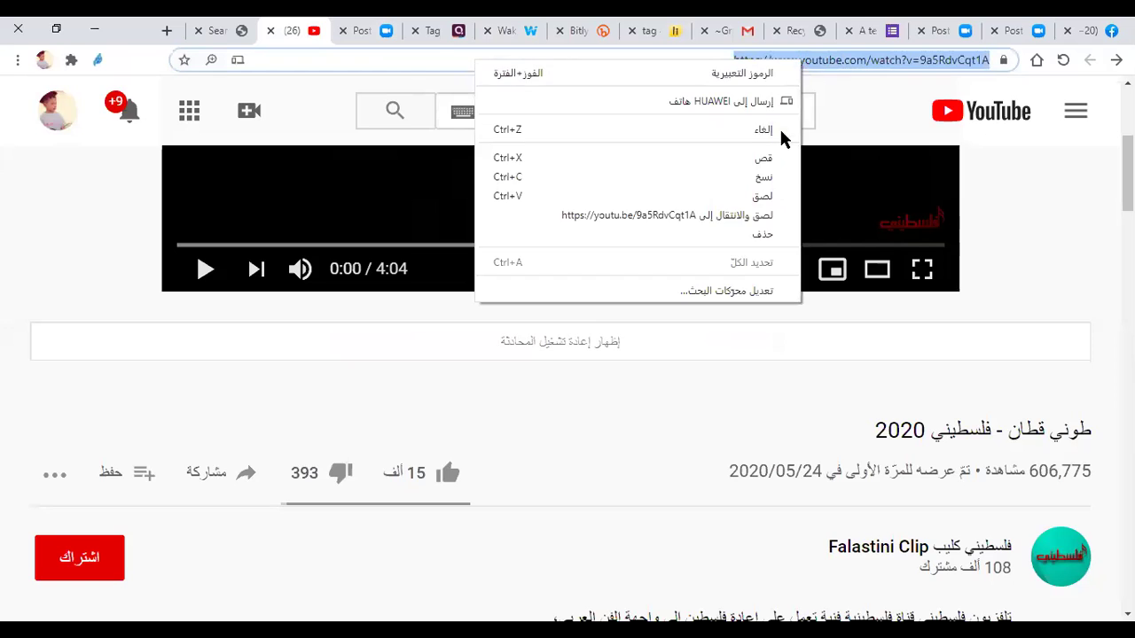
Step: Copy the YouTube video's web address and return to Wakelet's Add from Youtube dialog
{"action": "left_click", "coordinate": [778, 176]}
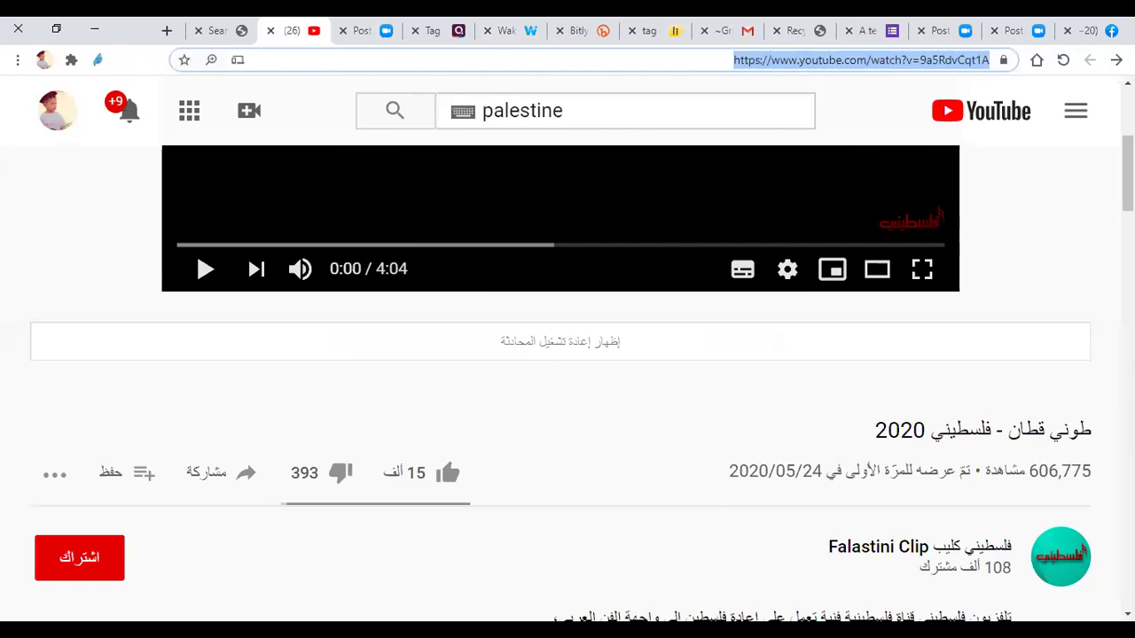
{"action": "key", "text": "alt+Tab"}
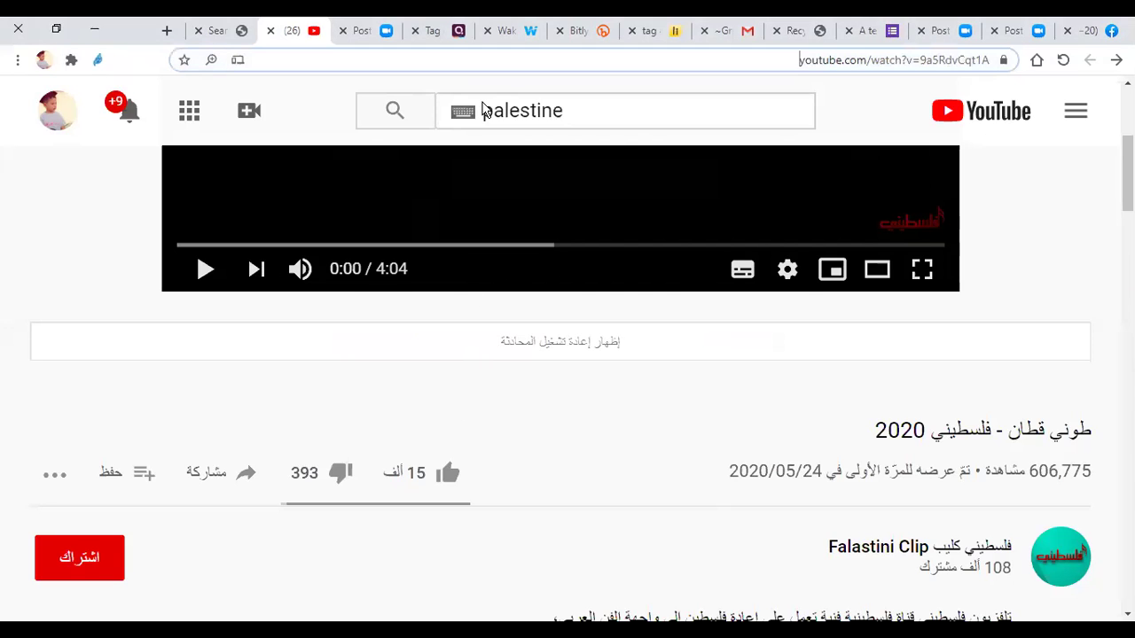
{"action": "left_click", "coordinate": [527, 30]}
Step: Search the pasted YouTube video link in Wakelet, then cancel when no items are found
{"action": "left_click", "coordinate": [387, 166]}
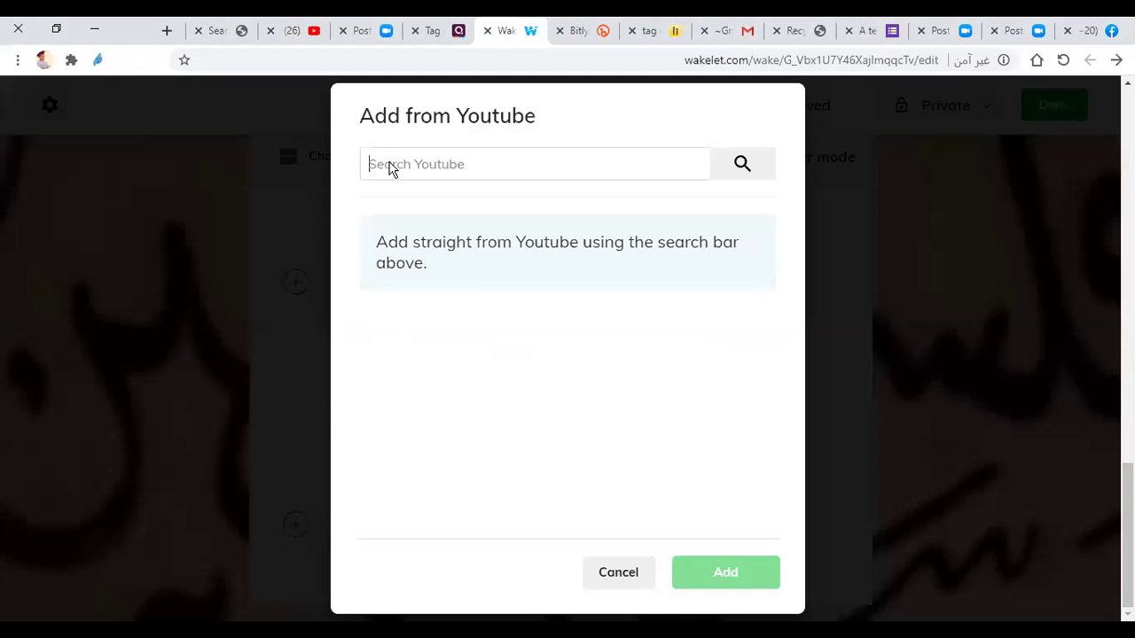
{"action": "right_click", "coordinate": [388, 167]}
{"action": "left_click", "coordinate": [360, 315]}
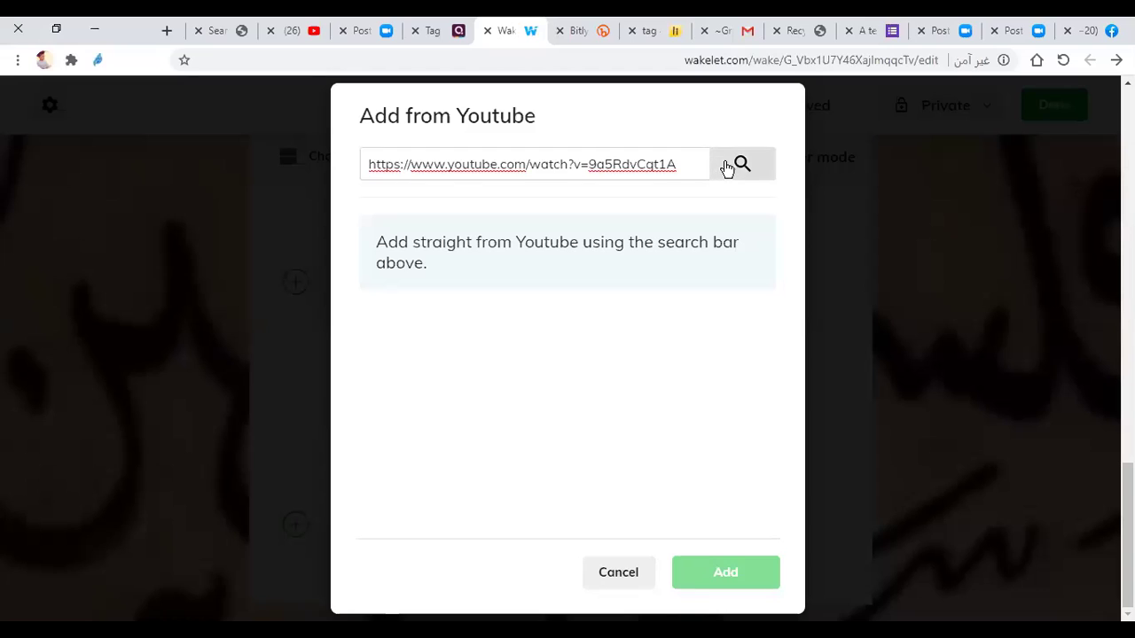
{"action": "left_click", "coordinate": [742, 167]}
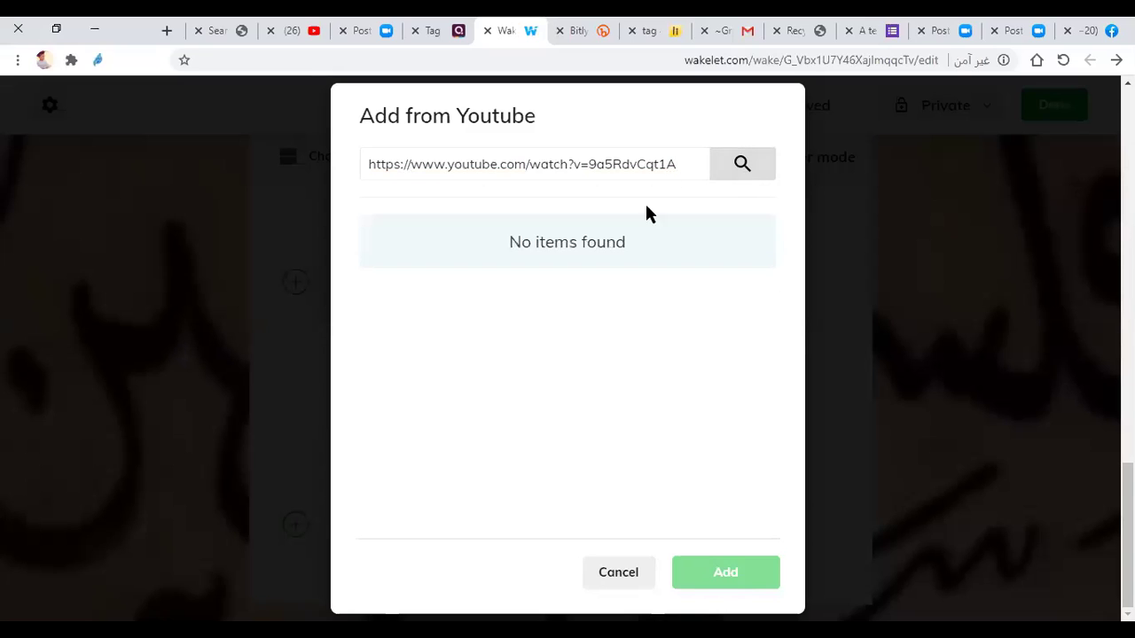
{"action": "left_click", "coordinate": [618, 572]}
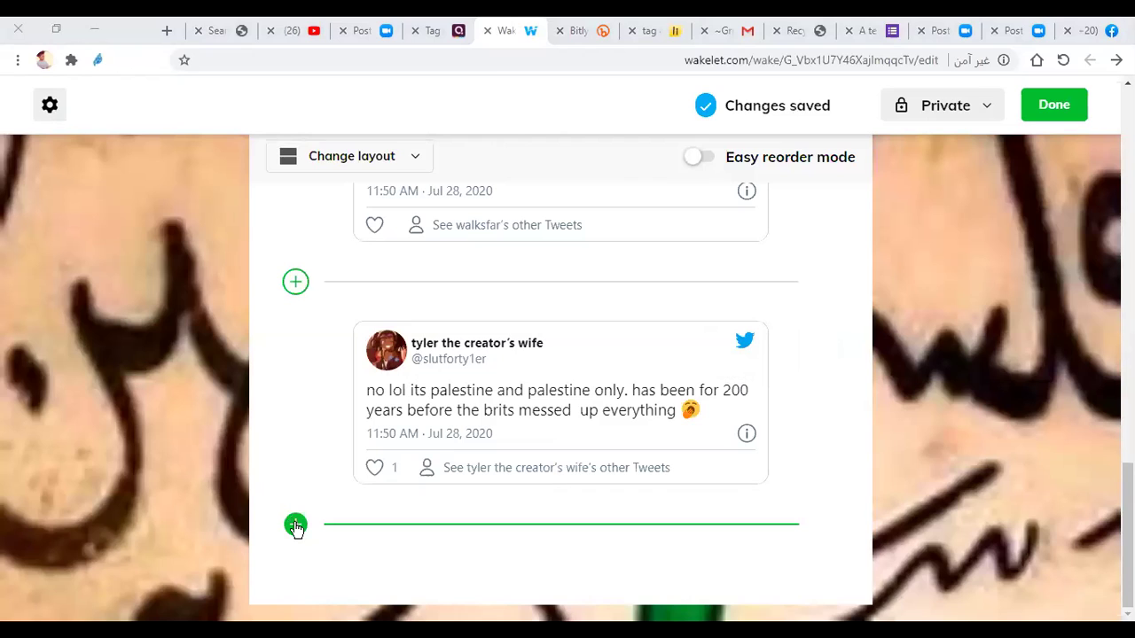
Step: Open the saved Bookmarks list for a new item at the collection's end and browse it
{"action": "left_click", "coordinate": [295, 525]}
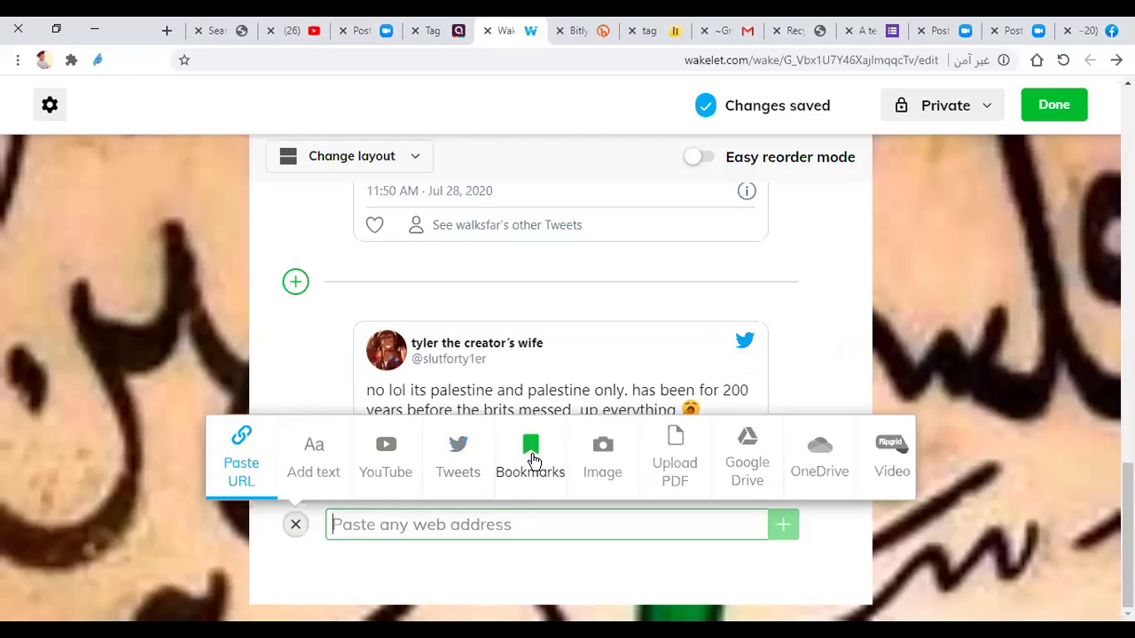
{"action": "left_click", "coordinate": [534, 461]}
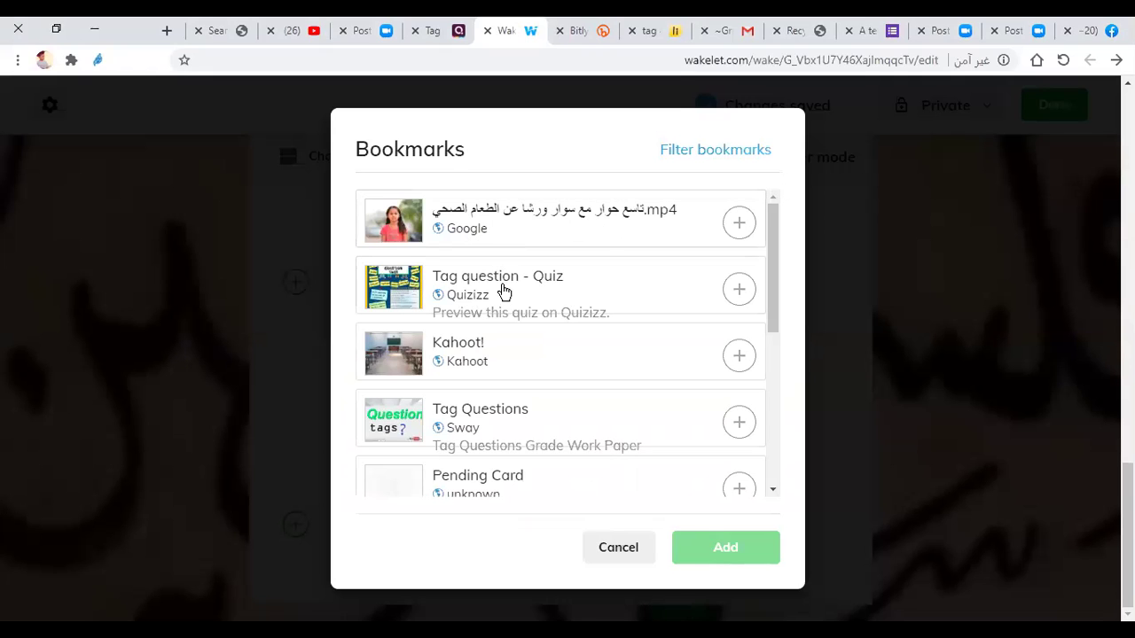
{"action": "scroll", "coordinate": [503, 298], "scroll_direction": "down", "scroll_amount": 1}
{"action": "scroll", "coordinate": [514, 281], "scroll_direction": "down", "scroll_amount": 3}
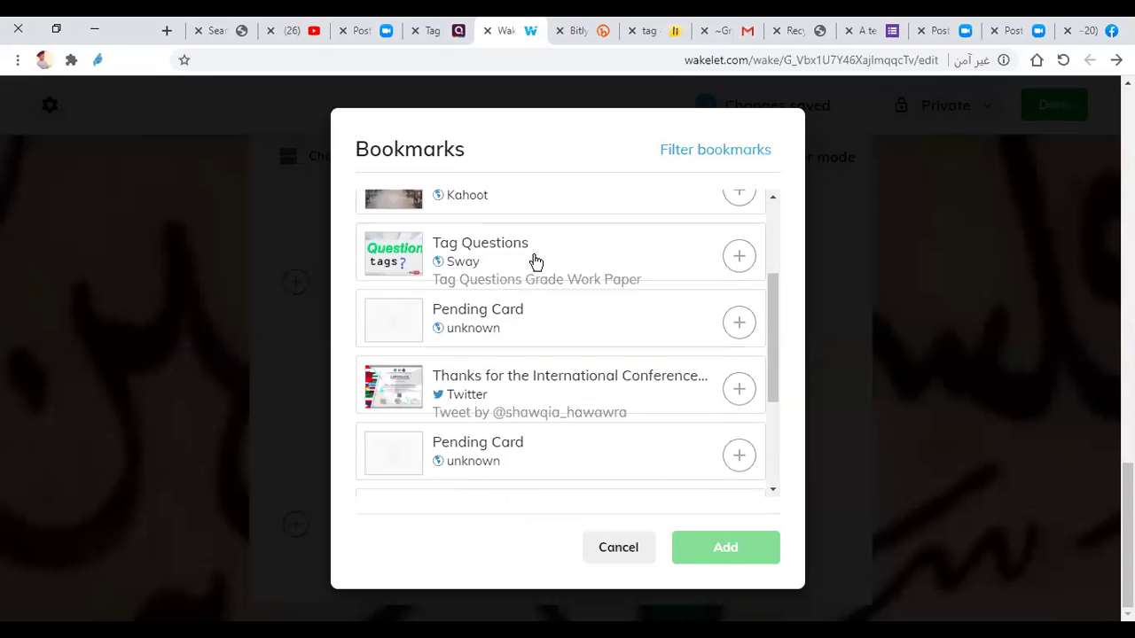
{"action": "scroll", "coordinate": [533, 284], "scroll_direction": "down", "scroll_amount": 1}
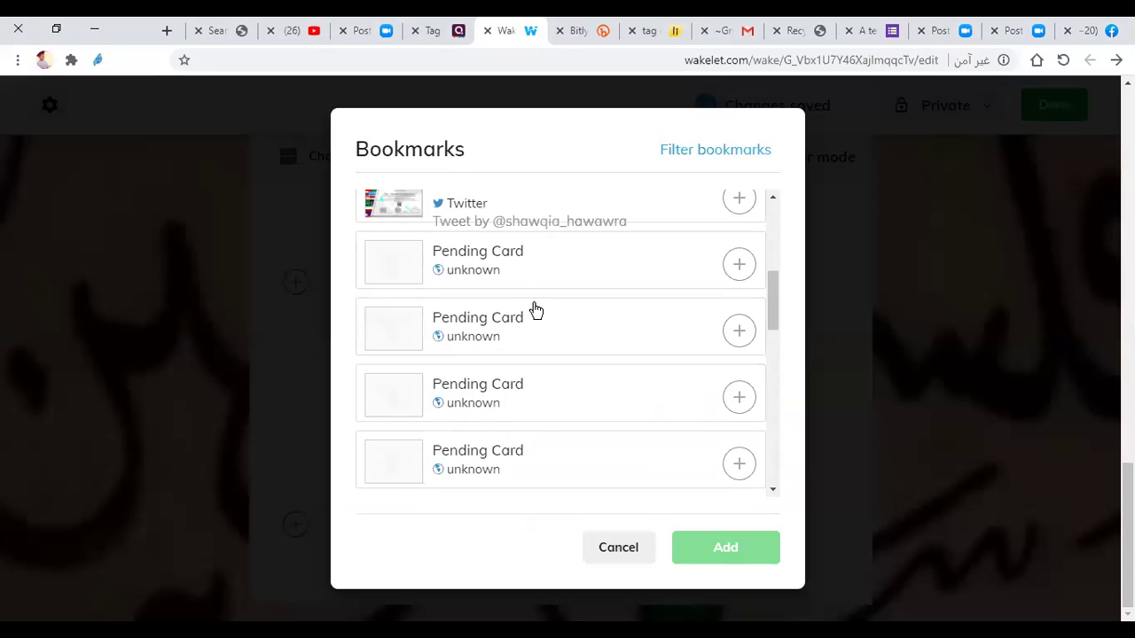
{"action": "scroll", "coordinate": [534, 328], "scroll_direction": "down", "scroll_amount": 2}
{"action": "scroll", "coordinate": [532, 342], "scroll_direction": "down", "scroll_amount": 5}
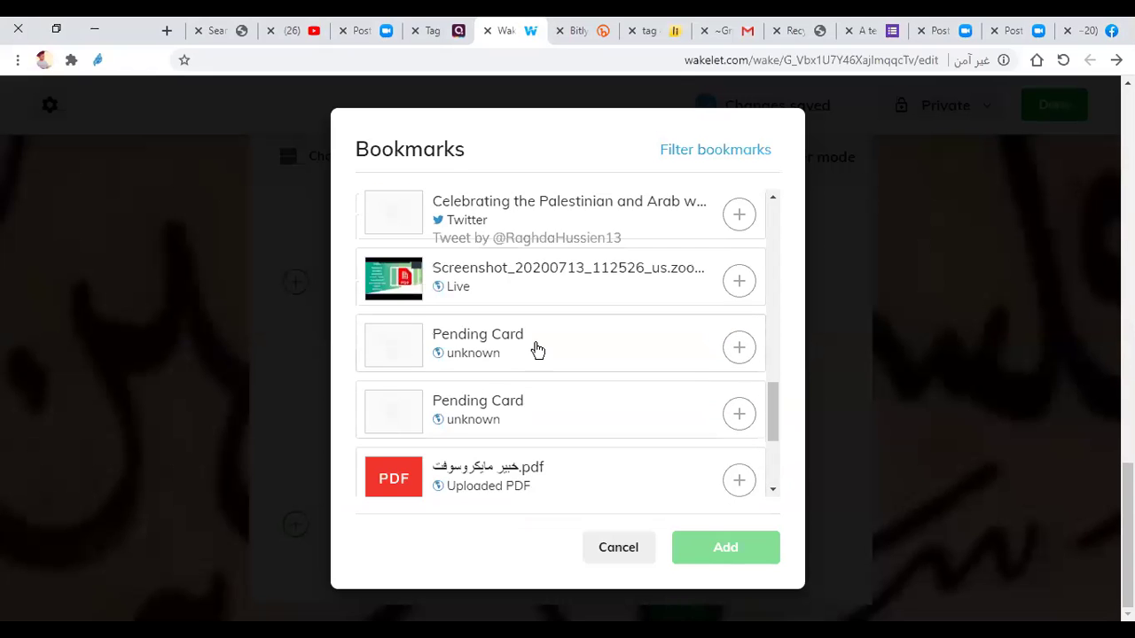
{"action": "scroll", "coordinate": [547, 357], "scroll_direction": "down", "scroll_amount": 2}
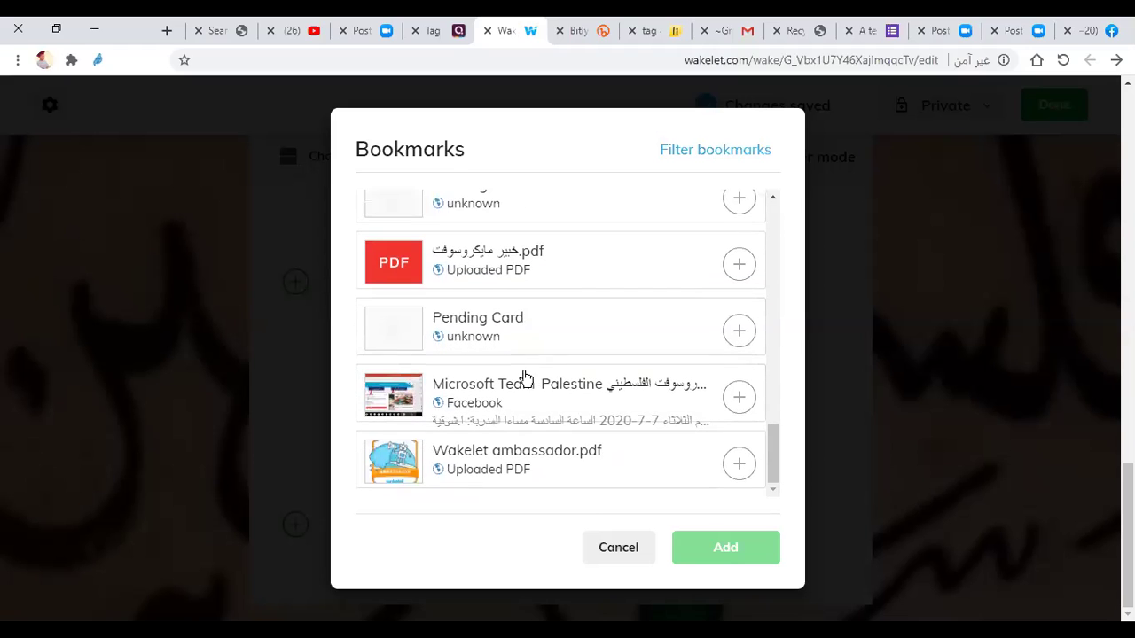
{"action": "scroll", "coordinate": [524, 400], "scroll_direction": "down", "scroll_amount": 5}
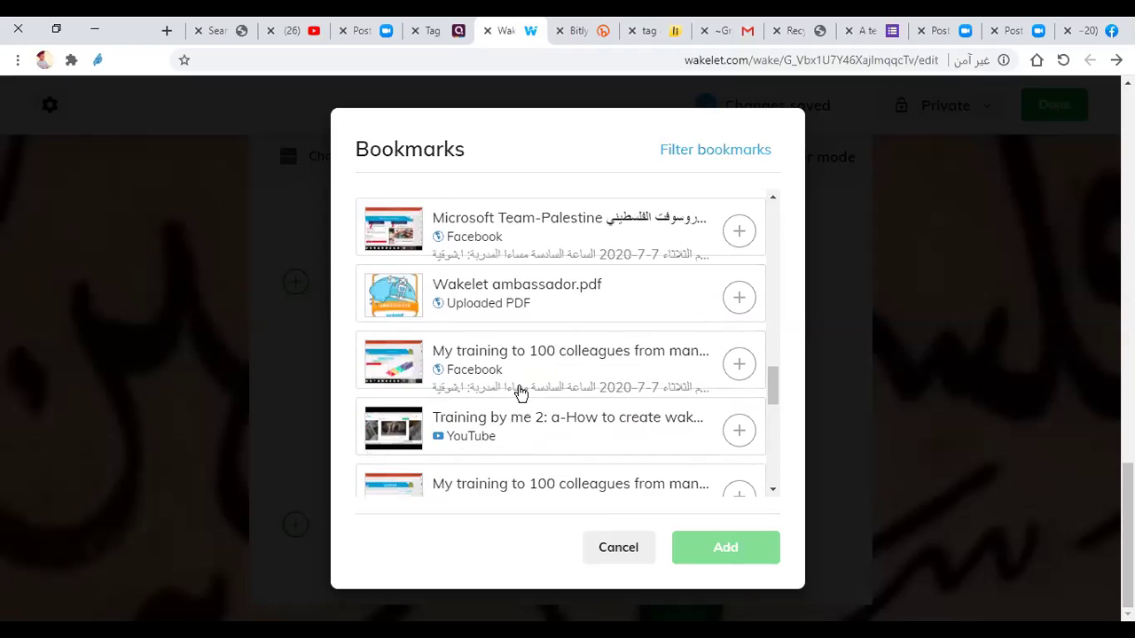
{"action": "scroll", "coordinate": [523, 354], "scroll_direction": "down", "scroll_amount": 6}
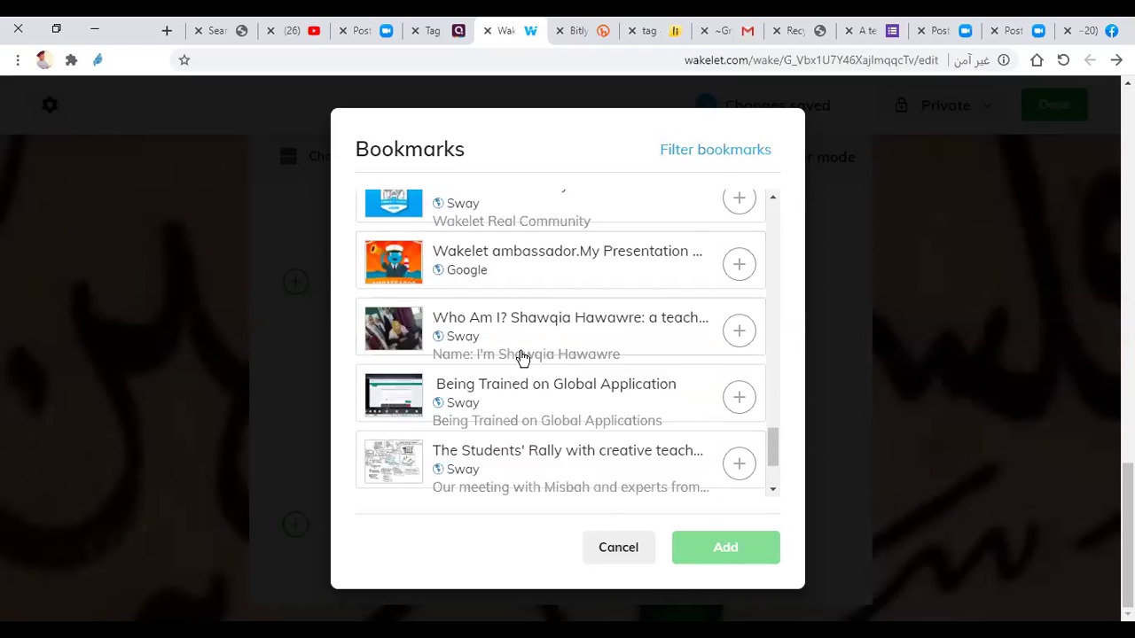
{"action": "scroll", "coordinate": [529, 327], "scroll_direction": "down", "scroll_amount": 3}
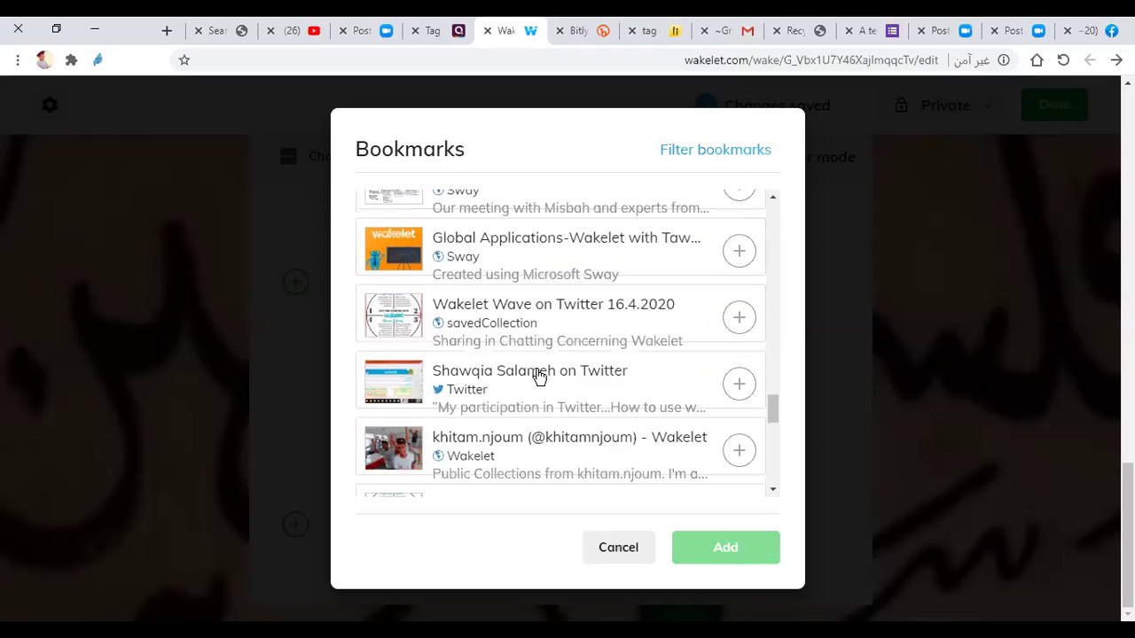
{"action": "scroll", "coordinate": [537, 373], "scroll_direction": "down", "scroll_amount": 3}
{"action": "scroll", "coordinate": [528, 337], "scroll_direction": "down", "scroll_amount": 5}
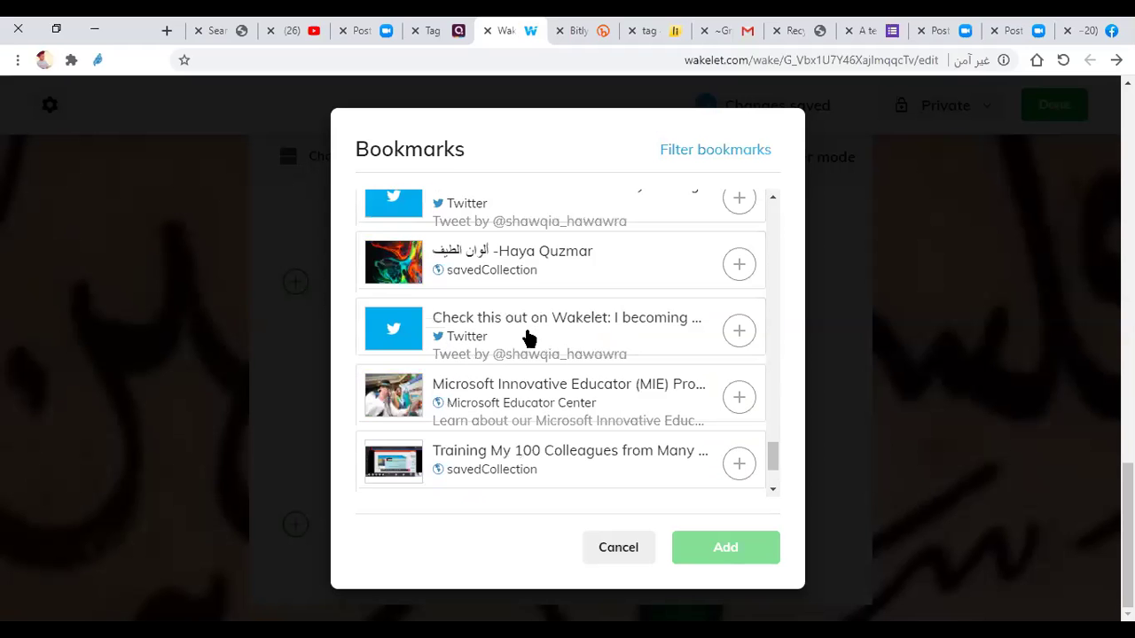
{"action": "scroll", "coordinate": [525, 332], "scroll_direction": "down", "scroll_amount": 2}
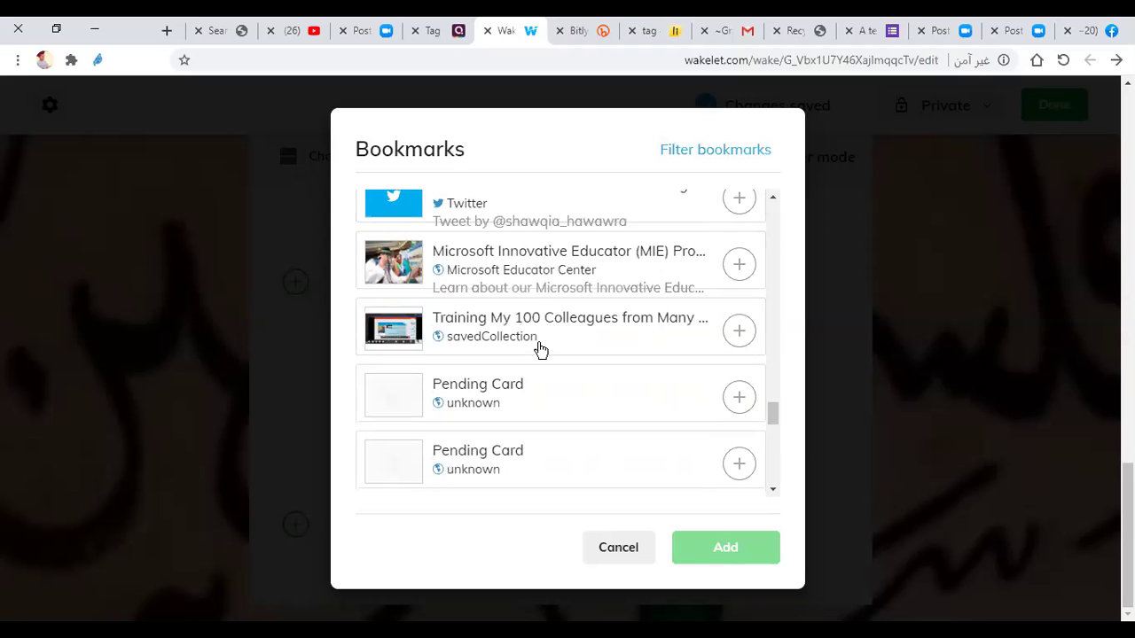
{"action": "scroll", "coordinate": [541, 336], "scroll_direction": "down", "scroll_amount": 5}
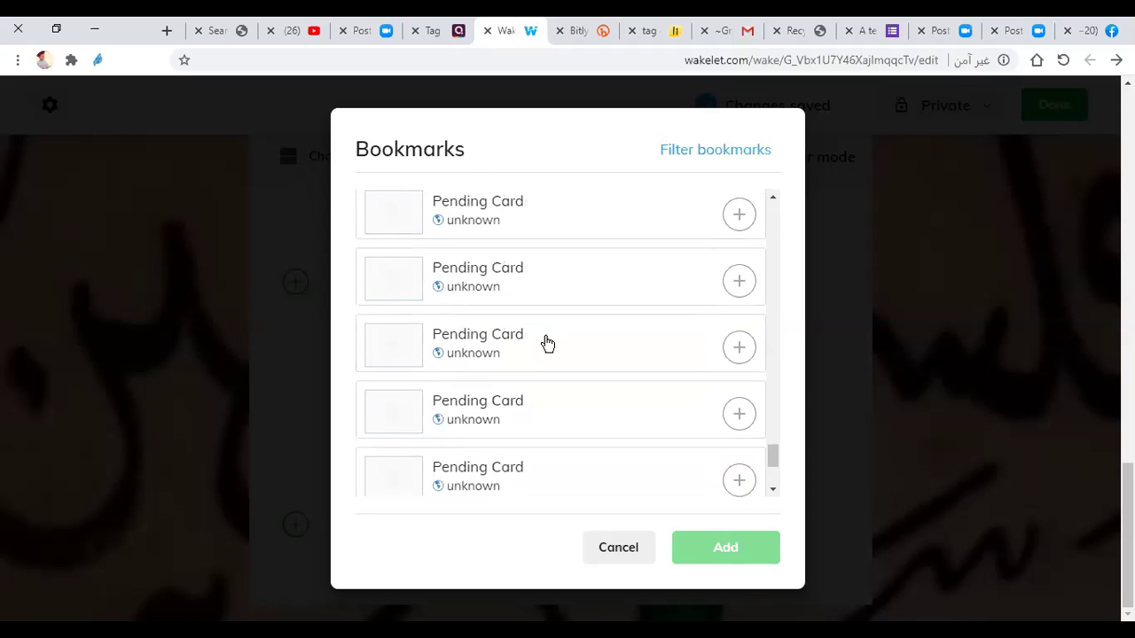
{"action": "scroll", "coordinate": [551, 344], "scroll_direction": "down", "scroll_amount": 2}
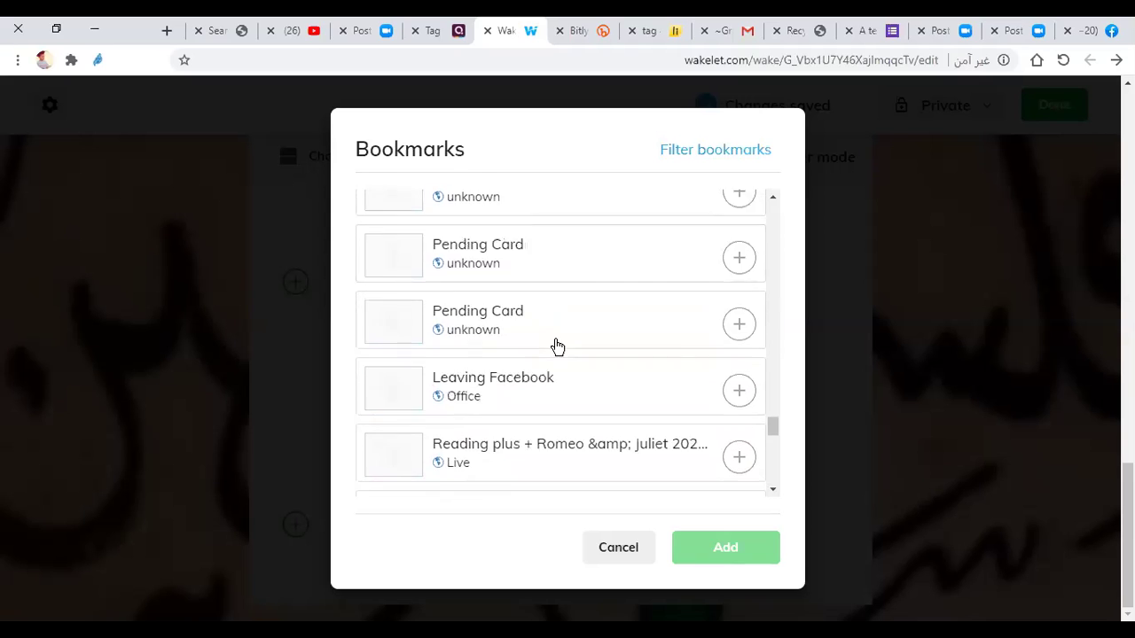
{"action": "scroll", "coordinate": [551, 348], "scroll_direction": "down", "scroll_amount": 3}
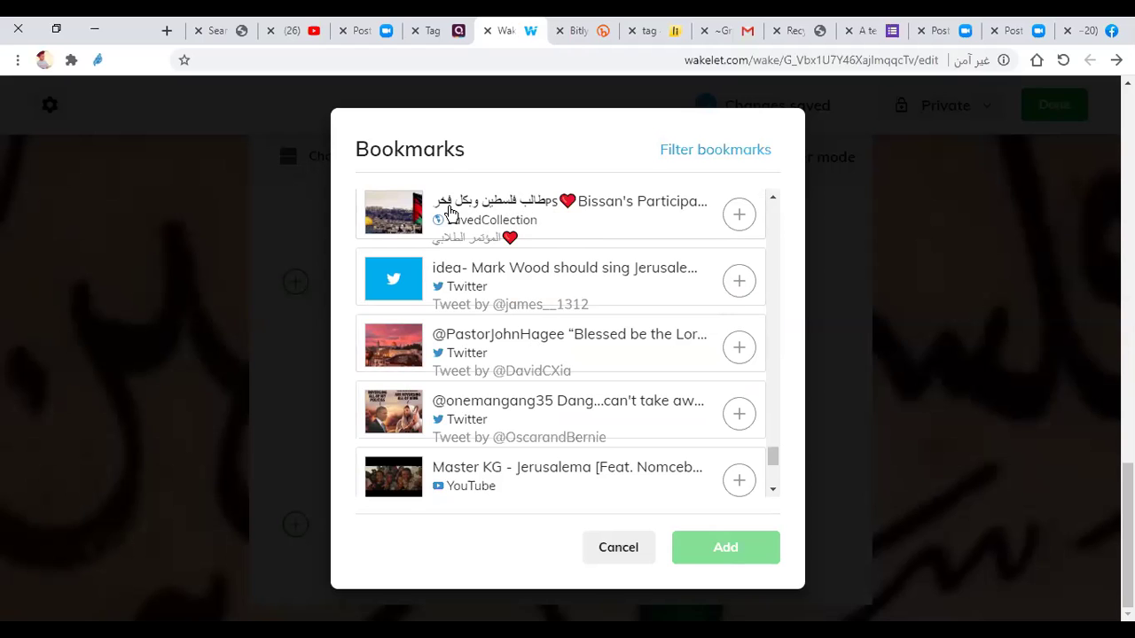
Step: Select the Bissan's Participation and Oh My Home Song bookmarks and add both
{"action": "left_click", "coordinate": [527, 221]}
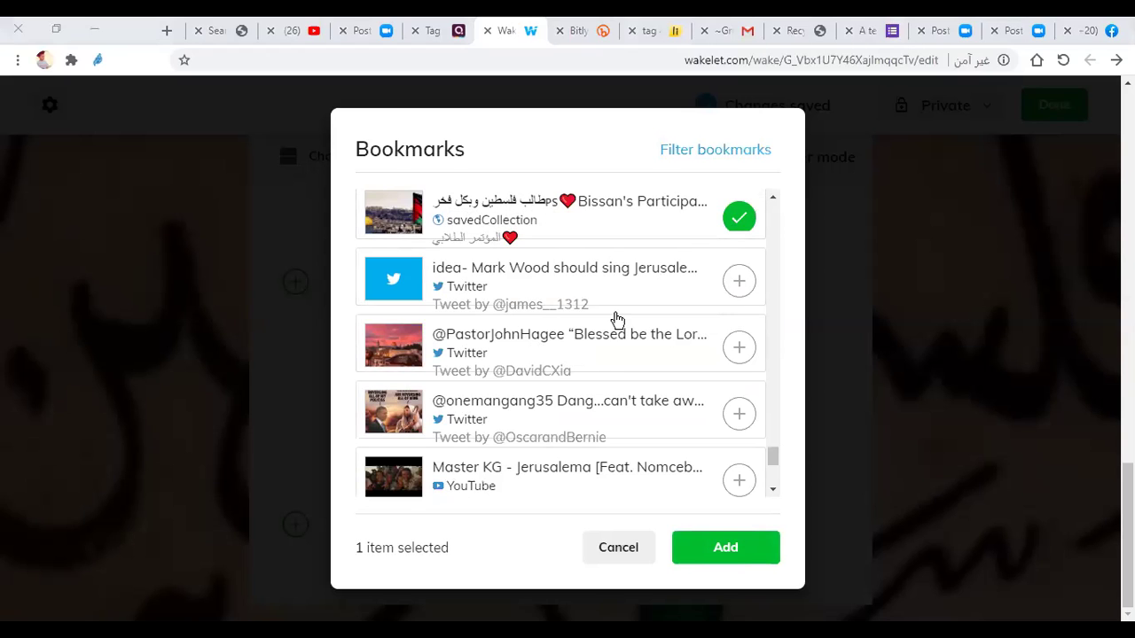
{"action": "scroll", "coordinate": [541, 423], "scroll_direction": "down", "scroll_amount": 3}
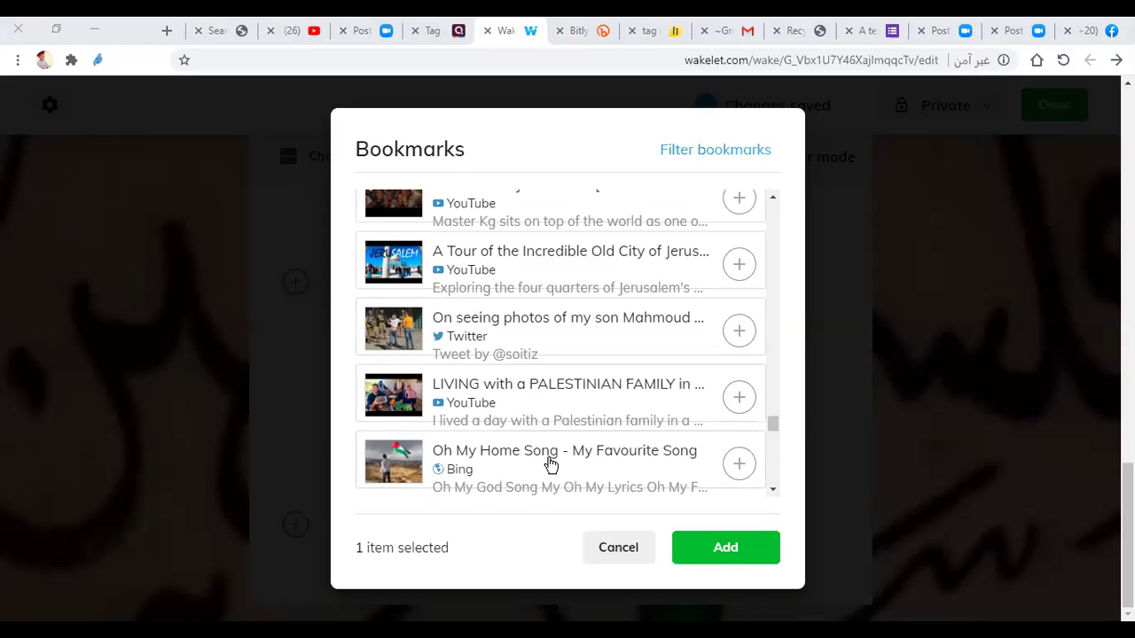
{"action": "left_click", "coordinate": [740, 466]}
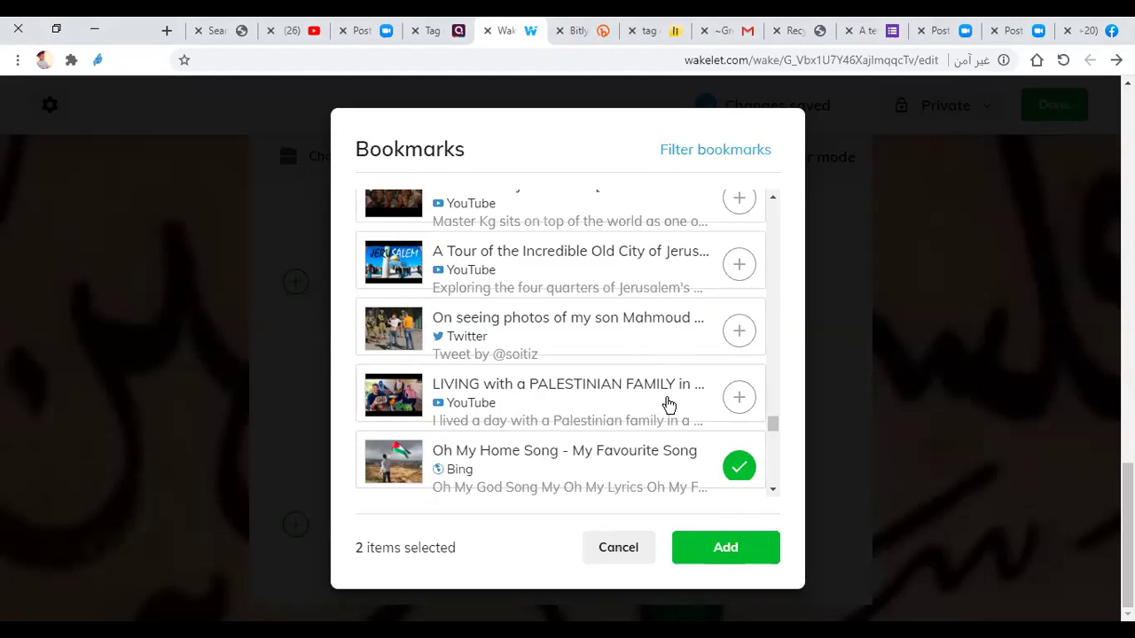
{"action": "left_click", "coordinate": [726, 546]}
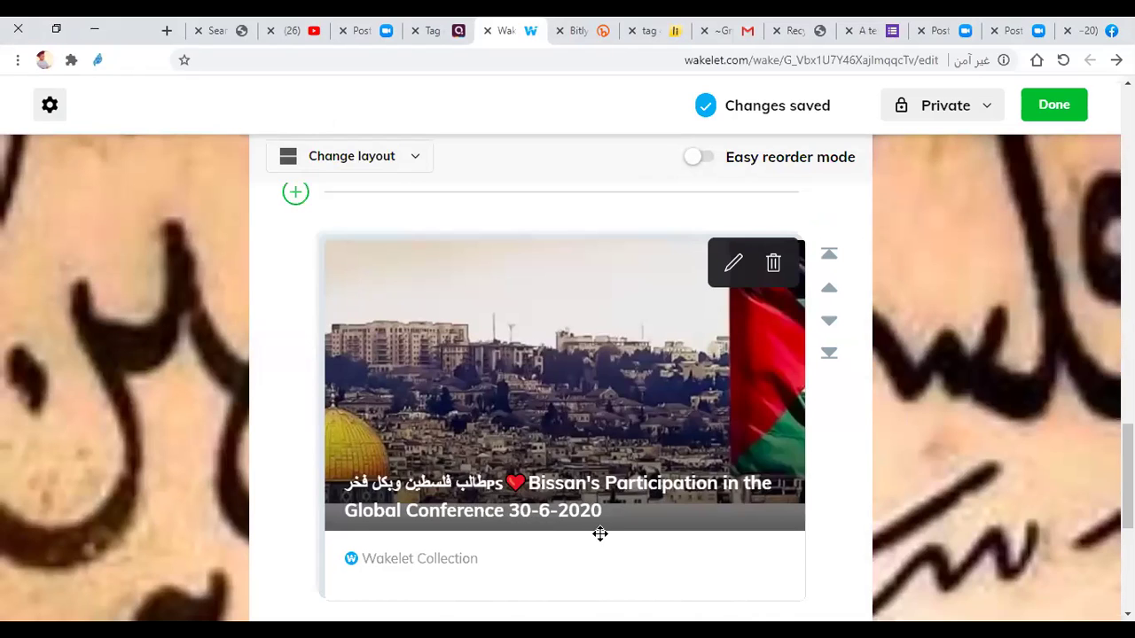
Step: Upload the jerusalem picture as an image item below the Oh My Home Song card
{"action": "scroll", "coordinate": [597, 532], "scroll_direction": "down", "scroll_amount": 2}
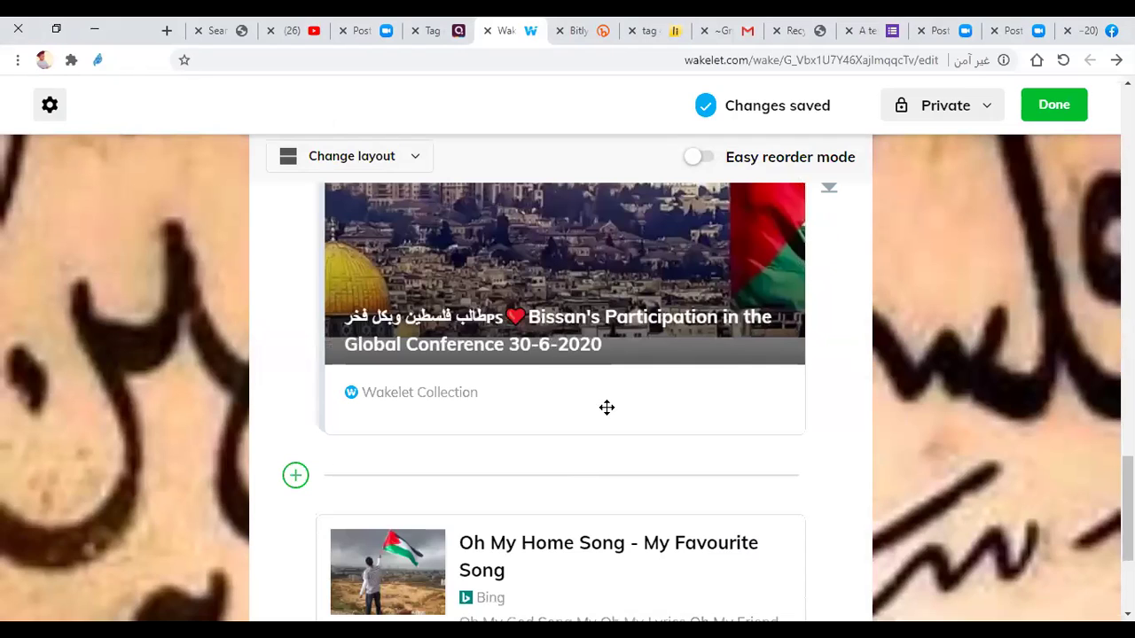
{"action": "scroll", "coordinate": [598, 419], "scroll_direction": "up", "scroll_amount": 1}
{"action": "scroll", "coordinate": [595, 431], "scroll_direction": "down", "scroll_amount": 3}
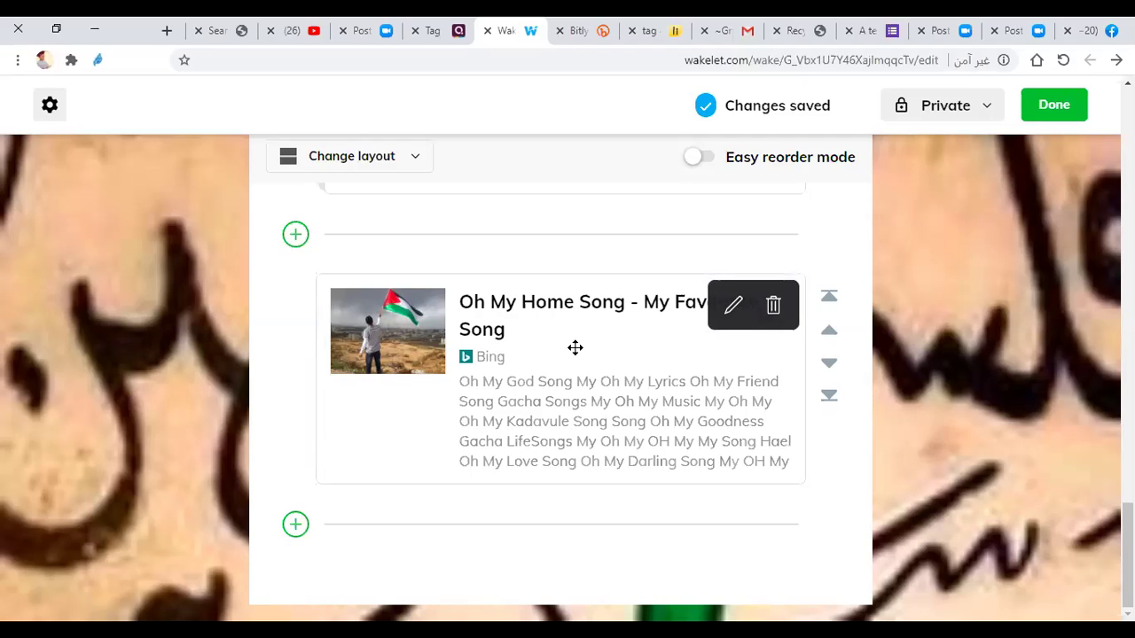
{"action": "left_click", "coordinate": [295, 524]}
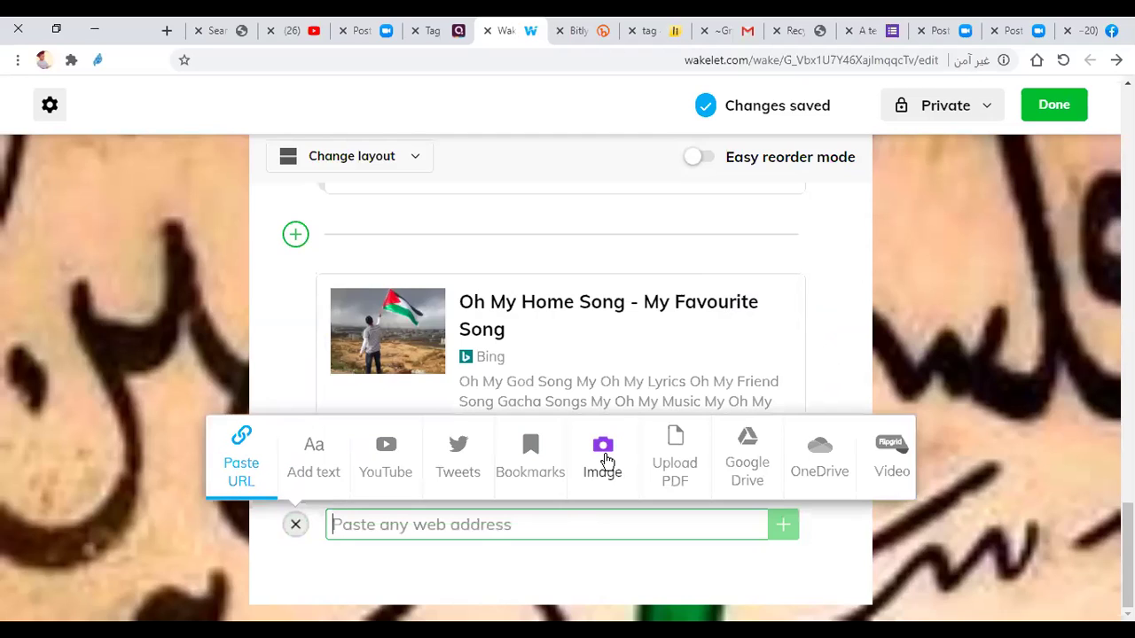
{"action": "left_click", "coordinate": [607, 461]}
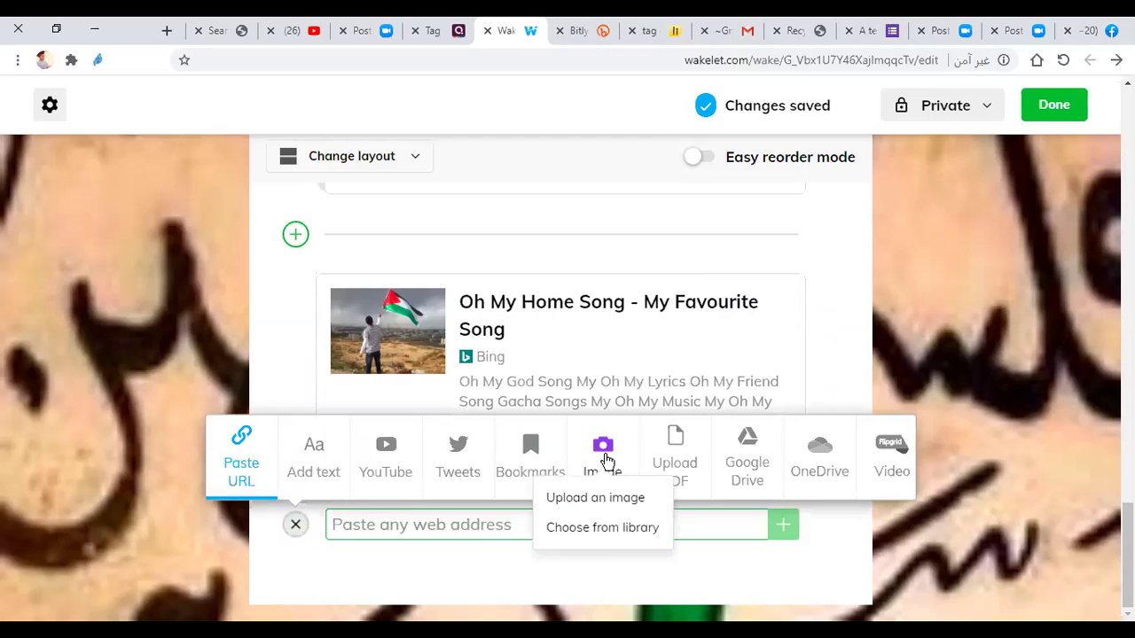
{"action": "left_click", "coordinate": [598, 501]}
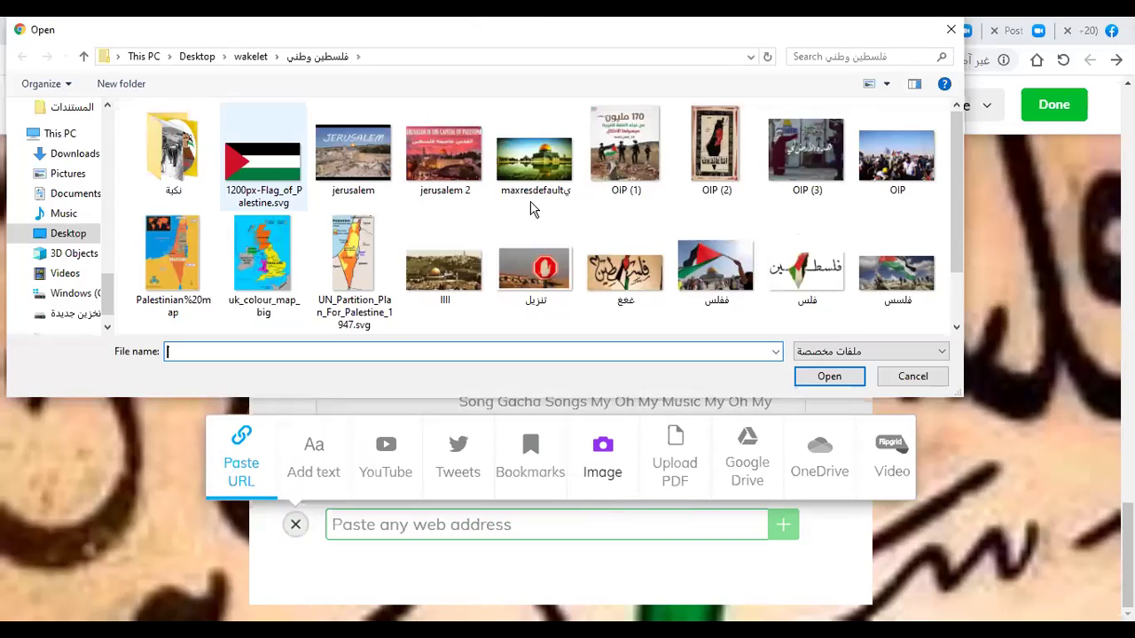
{"action": "left_click", "coordinate": [374, 164]}
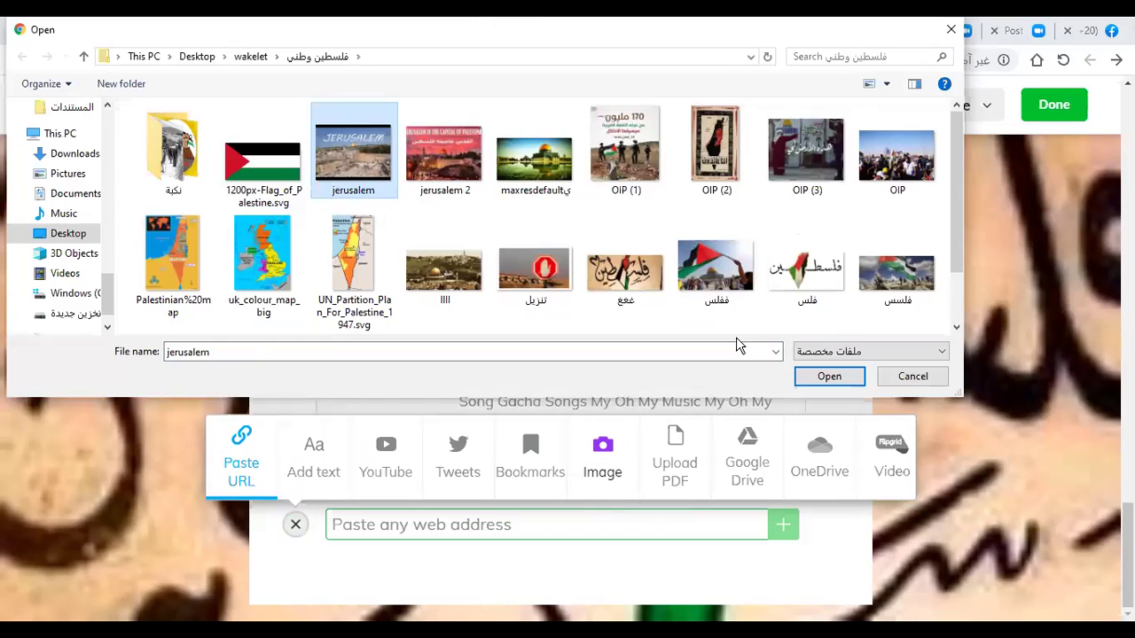
{"action": "left_click", "coordinate": [831, 382]}
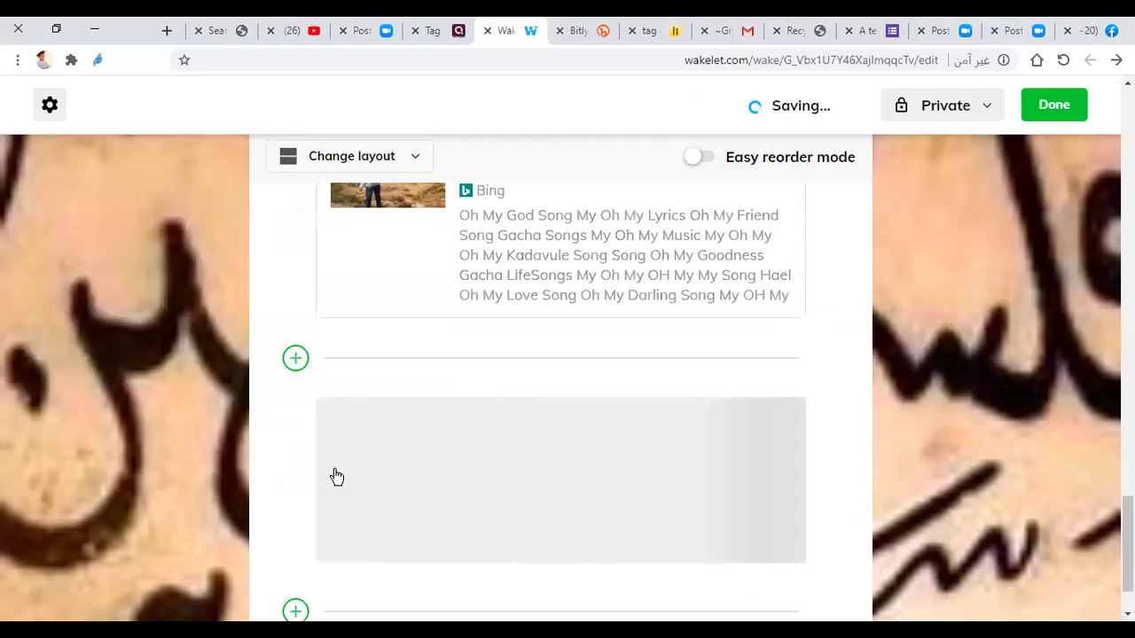
Step: Scroll down to check the JERUSALEM image and open the add-item options beneath it
{"action": "scroll", "coordinate": [345, 433], "scroll_direction": "down", "scroll_amount": 1}
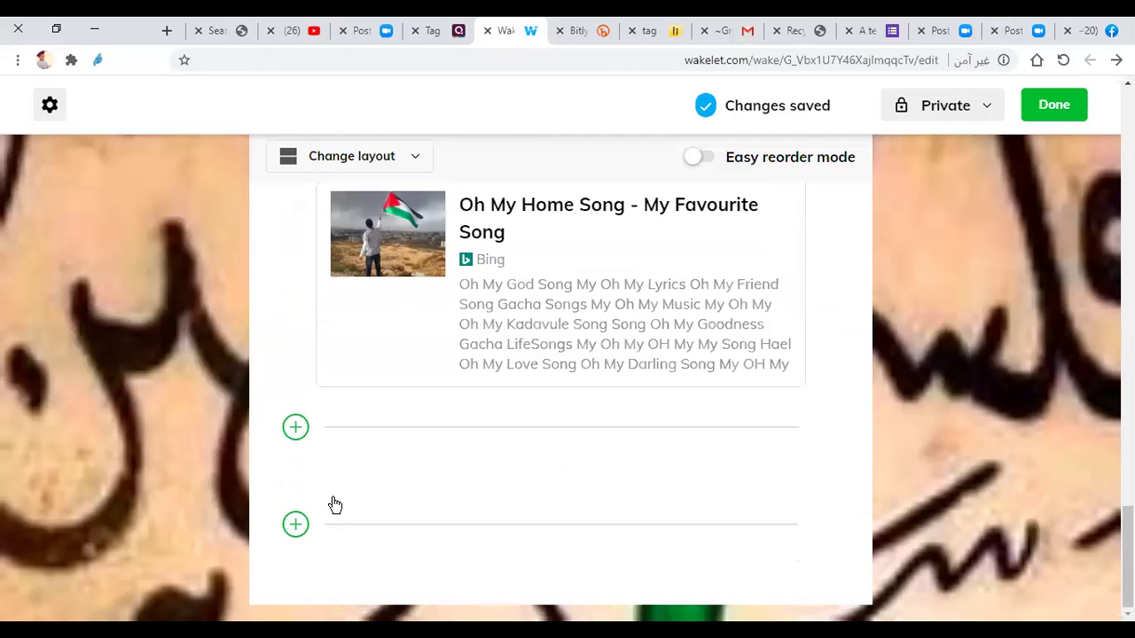
{"action": "scroll", "coordinate": [557, 481], "scroll_direction": "down", "scroll_amount": 2}
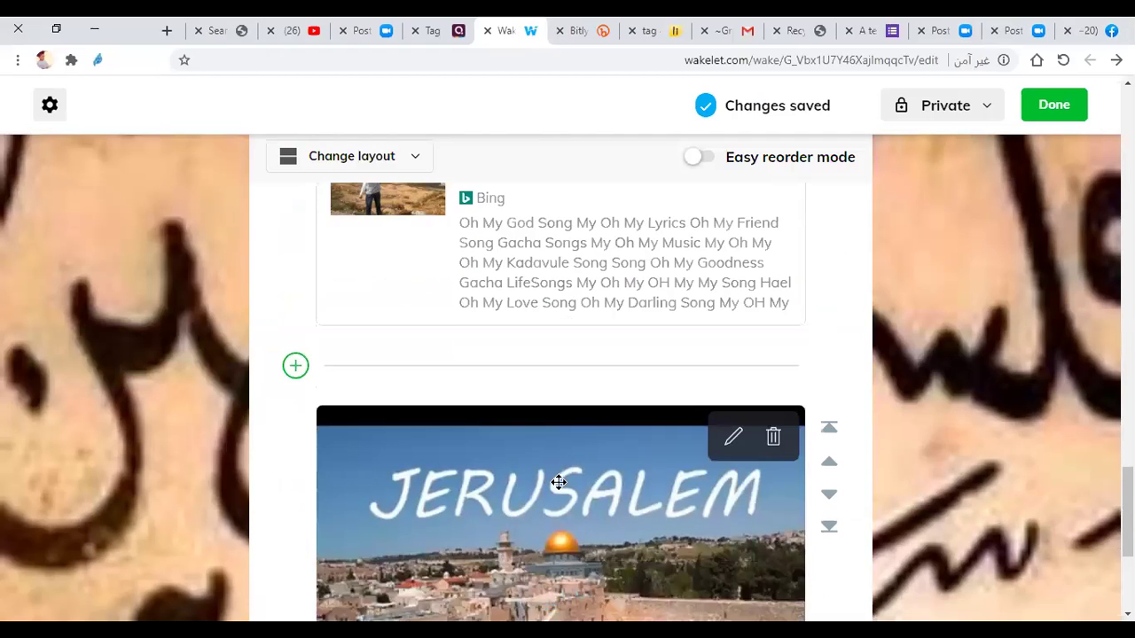
{"action": "scroll", "coordinate": [377, 541], "scroll_direction": "down", "scroll_amount": 2}
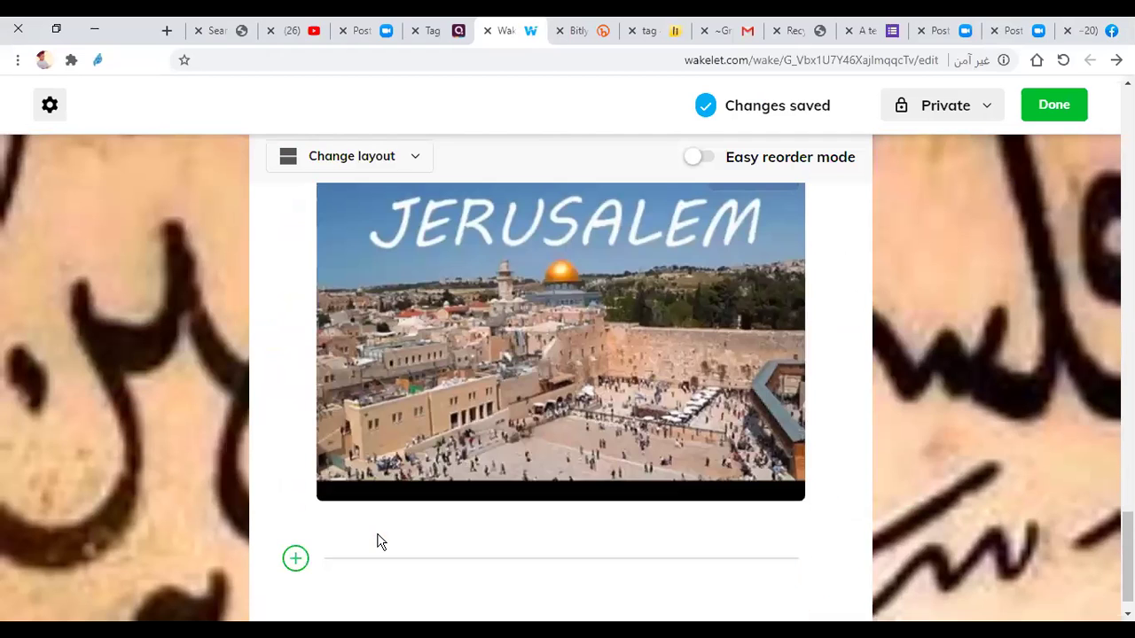
{"action": "left_click", "coordinate": [377, 541]}
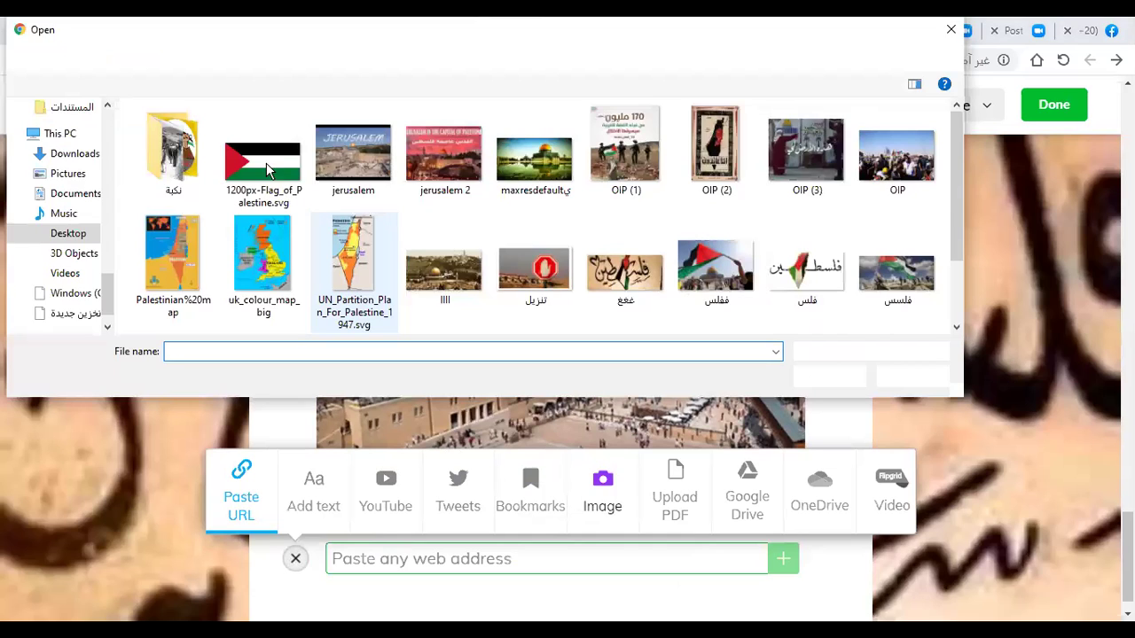
Step: Select the flag, Jerusalem and Palestinian map images in the Open dialog
{"action": "left_click_drag", "start_coordinate": [217, 201], "coordinate": [499, 193]}
{"action": "left_click", "coordinate": [620, 202]}
{"action": "left_click", "coordinate": [625, 195]}
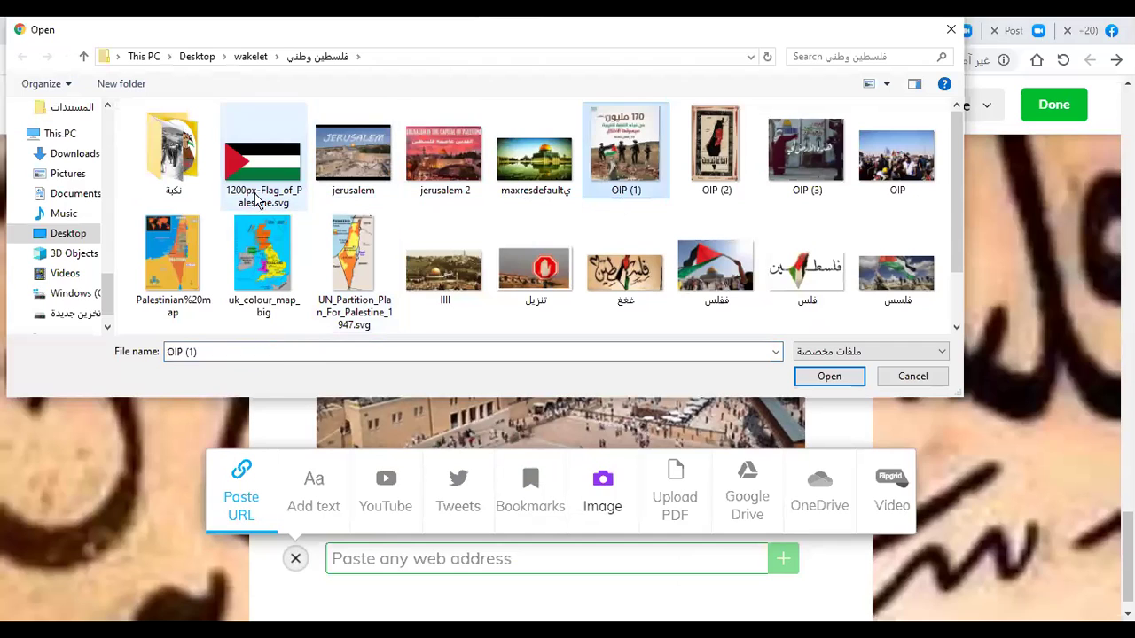
{"action": "left_click_drag", "start_coordinate": [219, 207], "coordinate": [931, 170]}
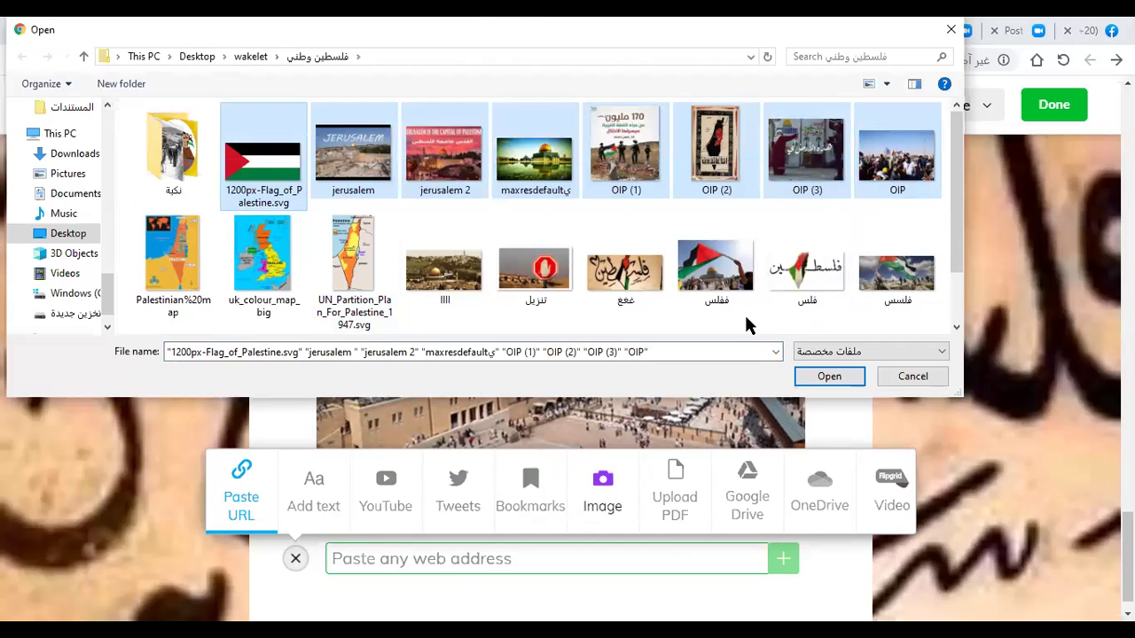
{"action": "left_click", "coordinate": [160, 314], "text": "ctrl"}
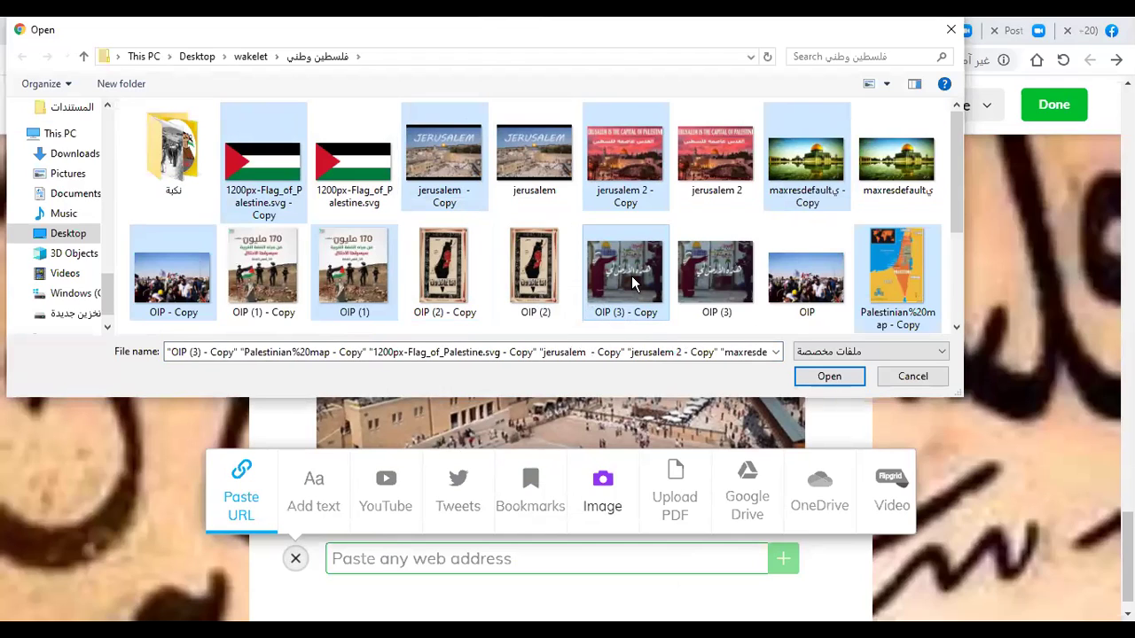
{"action": "left_click", "coordinate": [652, 467]}
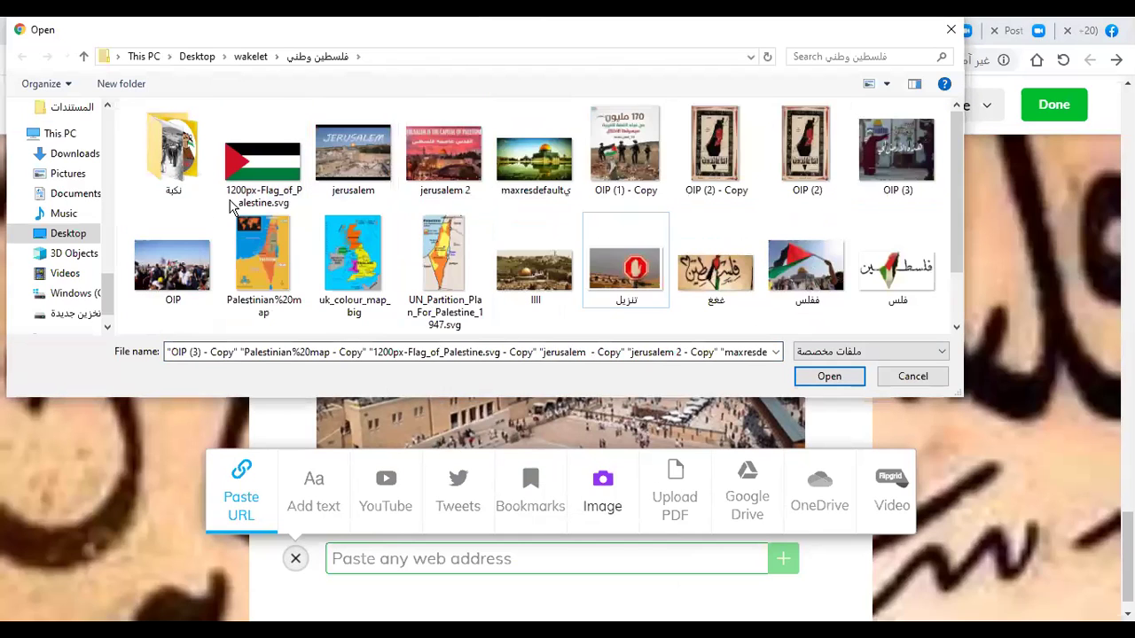
Step: Starting from 1200px-Flag_of_Palestine.svg, multi-select the remaining images, including تنزيل and IIII
{"action": "left_click", "coordinate": [238, 204]}
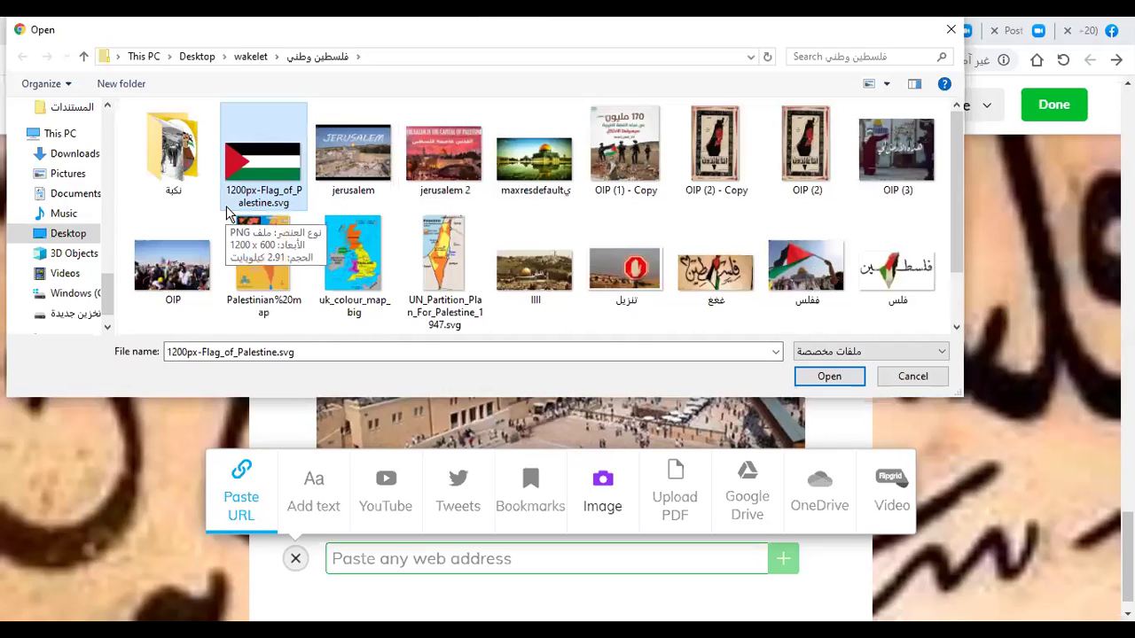
{"action": "key", "text": "ctrl+v"}
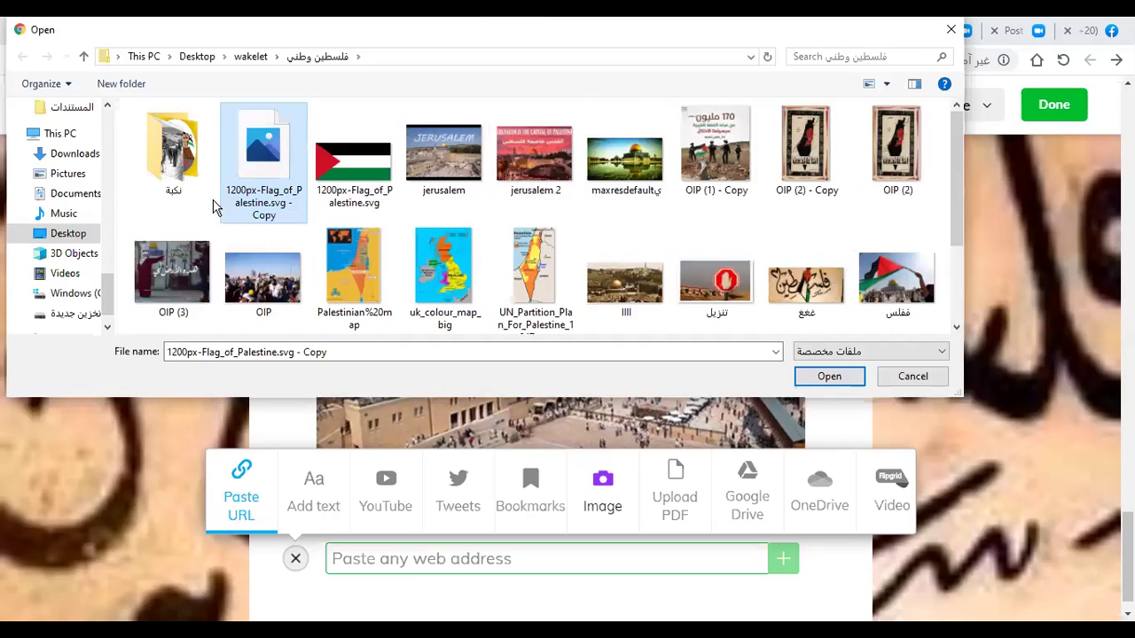
{"action": "left_click", "coordinate": [368, 183], "text": "ctrl"}
{"action": "left_click", "coordinate": [443, 159], "text": "ctrl"}
{"action": "left_click", "coordinate": [534, 159], "text": "ctrl"}
{"action": "left_click", "coordinate": [625, 160], "text": "ctrl"}
{"action": "left_click", "coordinate": [716, 150], "text": "ctrl"}
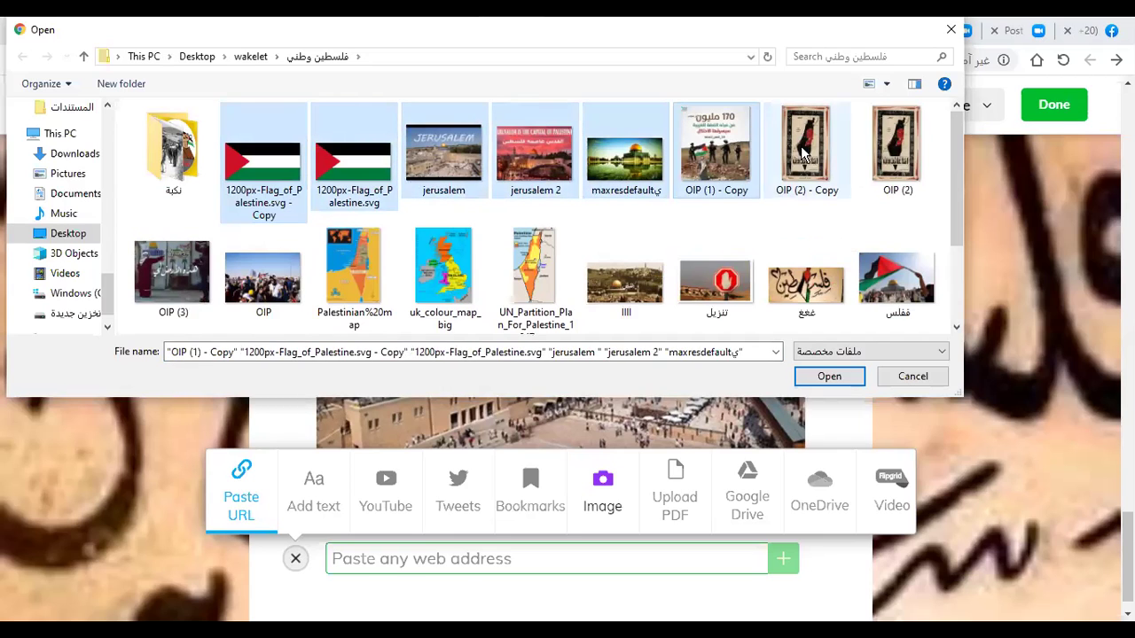
{"action": "left_click", "coordinate": [806, 146], "text": "ctrl"}
{"action": "left_click", "coordinate": [897, 146], "text": "ctrl"}
{"action": "left_click", "coordinate": [897, 279], "text": "ctrl"}
{"action": "scroll", "coordinate": [815, 275], "scroll_direction": "down", "scroll_amount": 1}
{"action": "left_click", "coordinate": [819, 277], "text": "ctrl"}
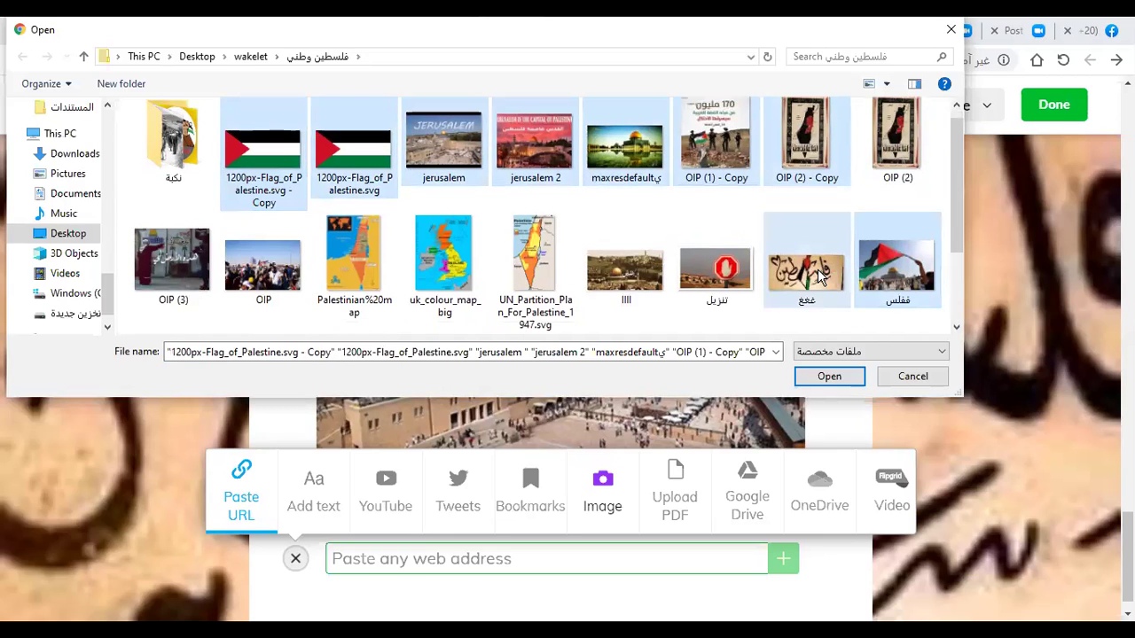
{"action": "left_click", "coordinate": [716, 266], "text": "ctrl"}
{"action": "left_click", "coordinate": [638, 275], "text": "ctrl"}
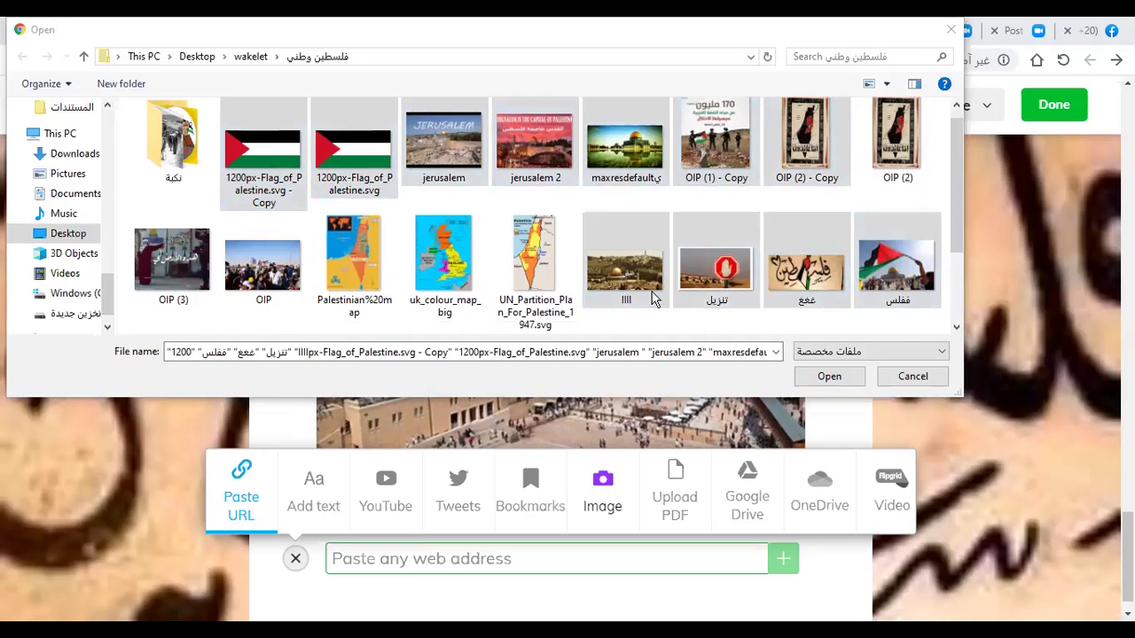
{"action": "key", "text": "ctrl+c"}
{"action": "key", "text": "ctrl+v"}
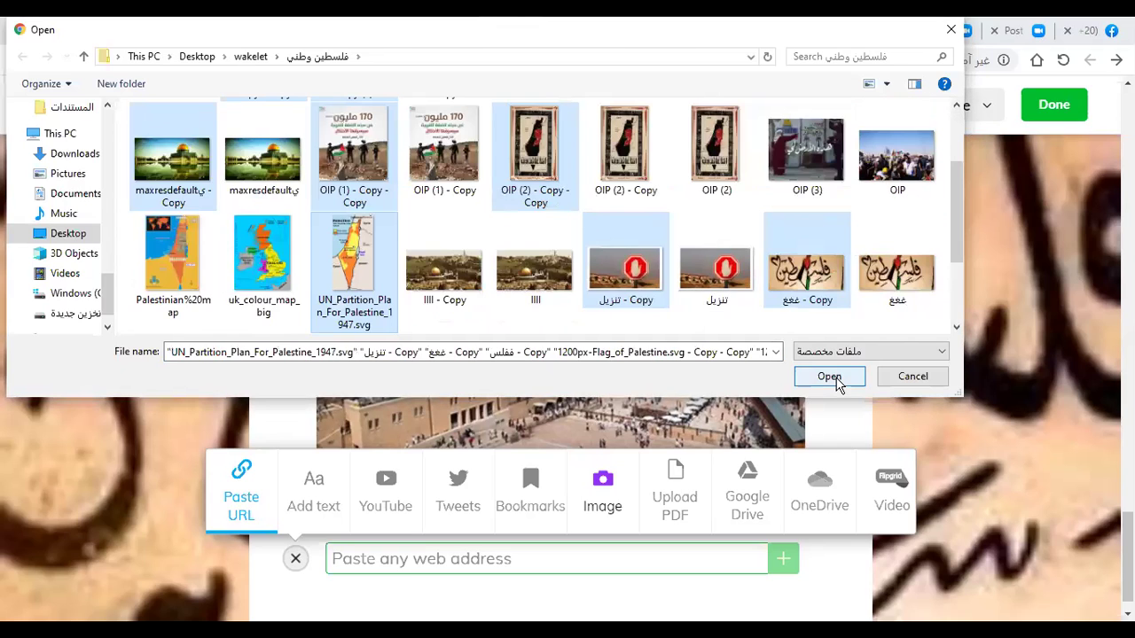
Step: Upload the selected Palestine images and scroll through them in the collection
{"action": "left_click", "coordinate": [830, 377]}
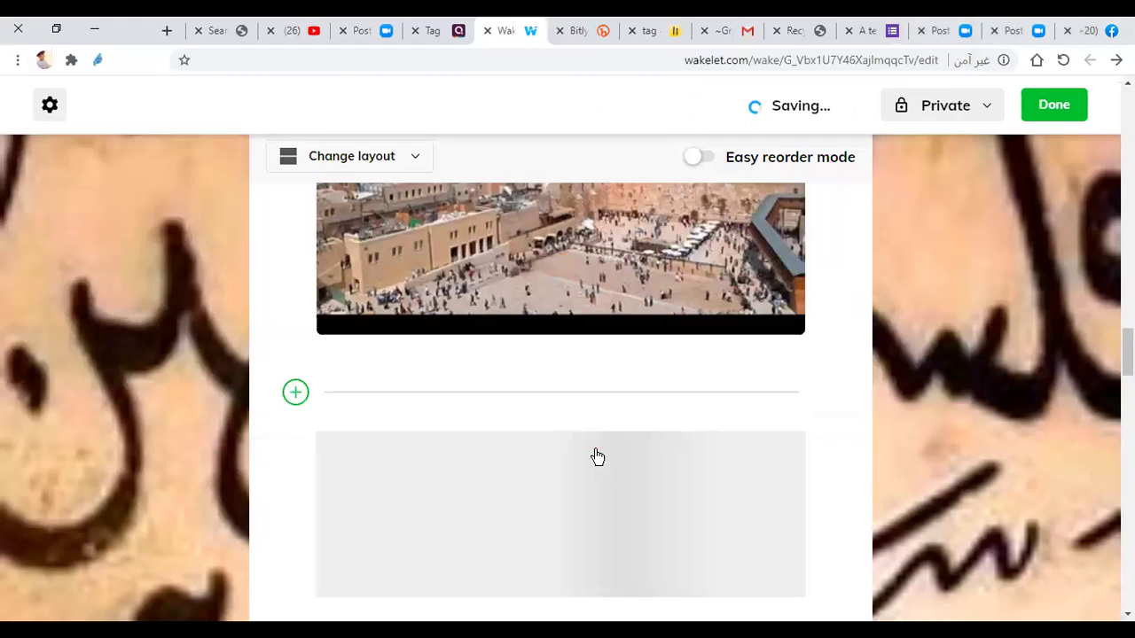
{"action": "scroll", "coordinate": [609, 432], "scroll_direction": "down", "scroll_amount": 2}
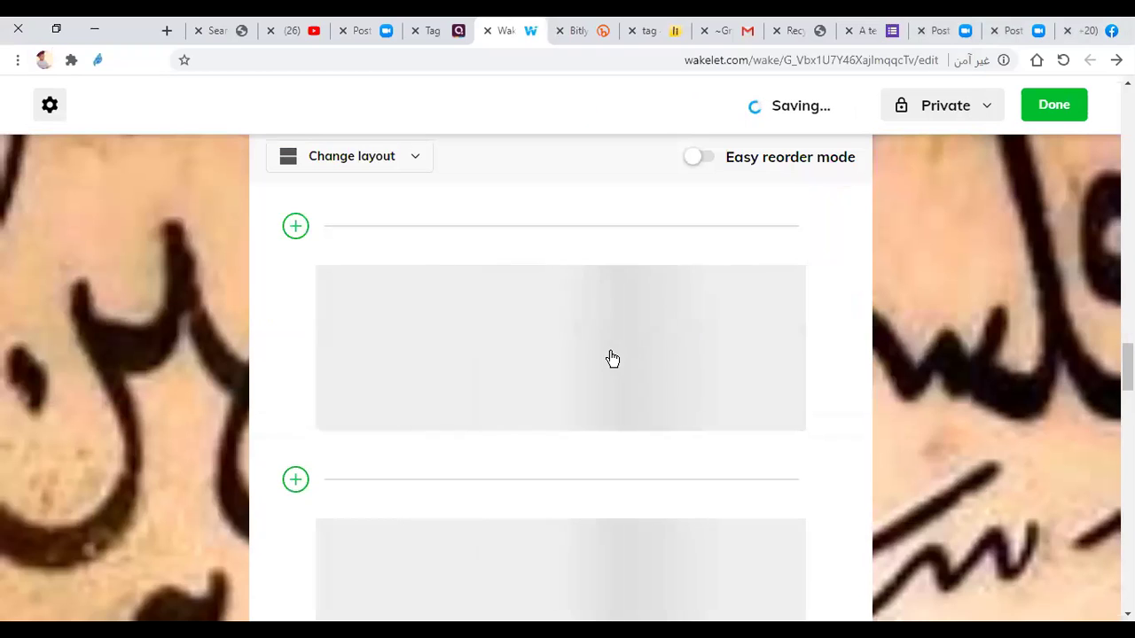
{"action": "scroll", "coordinate": [611, 360], "scroll_direction": "down", "scroll_amount": 1}
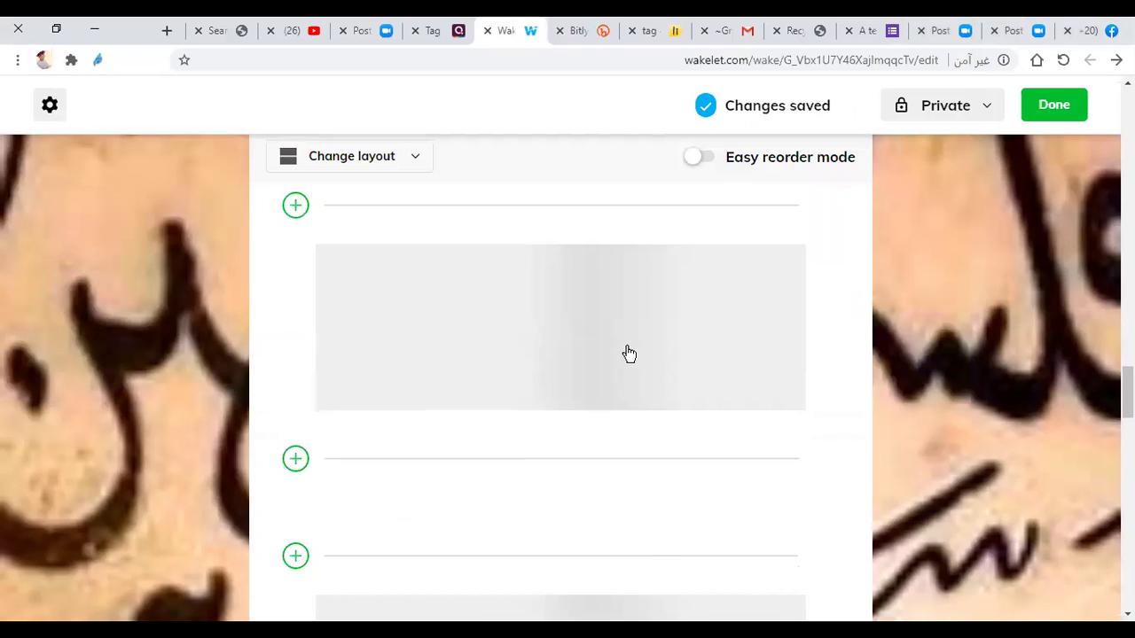
{"action": "scroll", "coordinate": [547, 347], "scroll_direction": "down", "scroll_amount": 5}
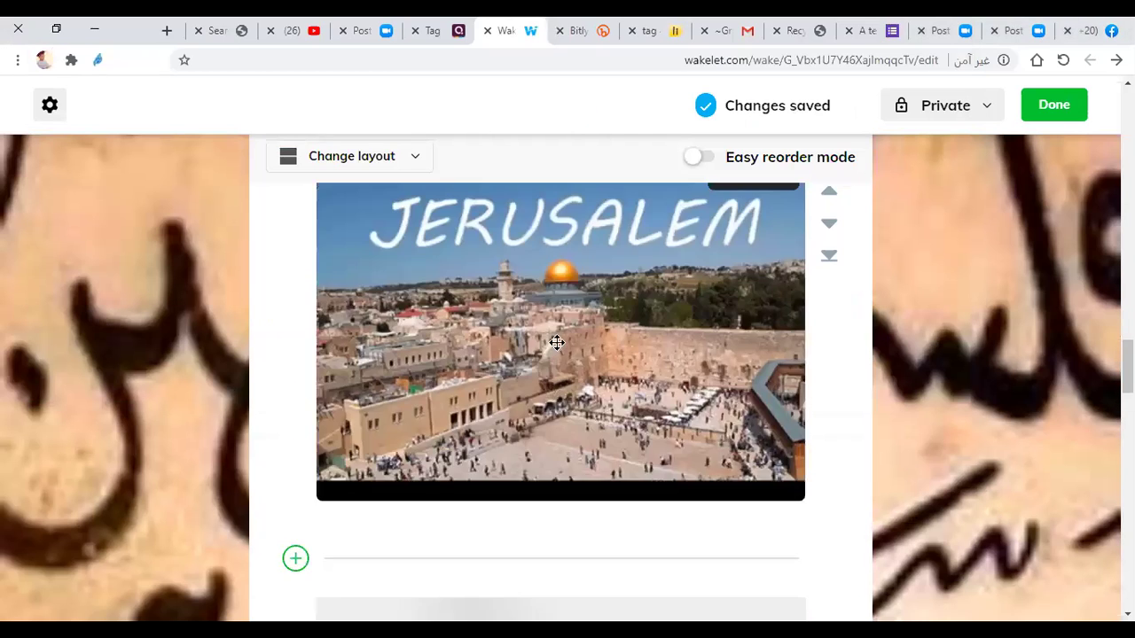
{"action": "scroll", "coordinate": [534, 346], "scroll_direction": "down", "scroll_amount": 2}
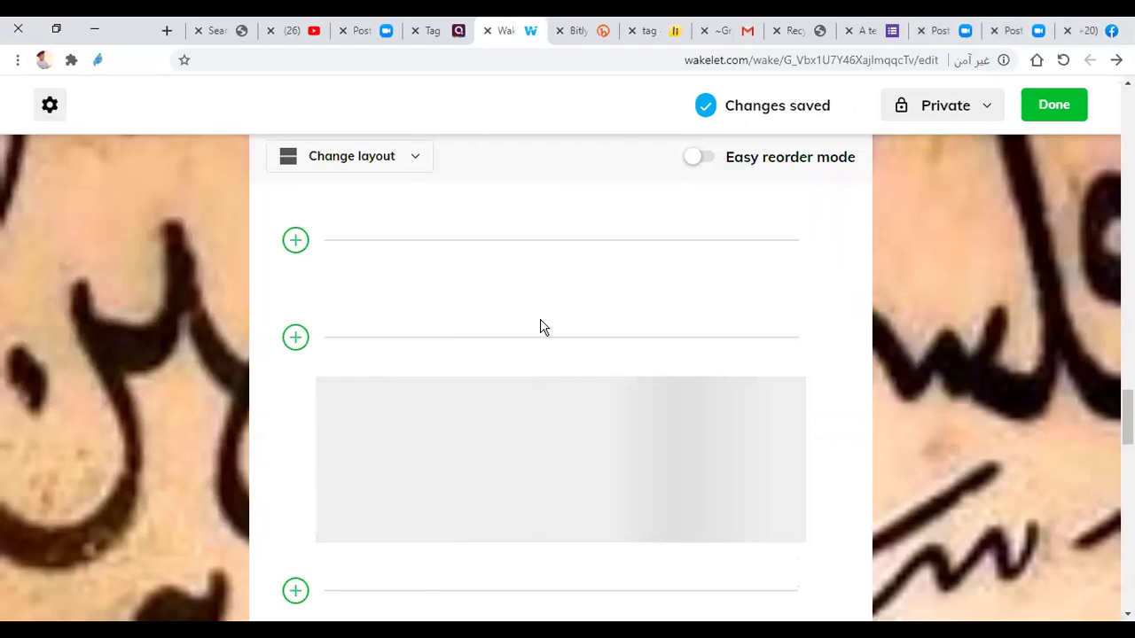
{"action": "scroll", "coordinate": [543, 301], "scroll_direction": "down", "scroll_amount": 1}
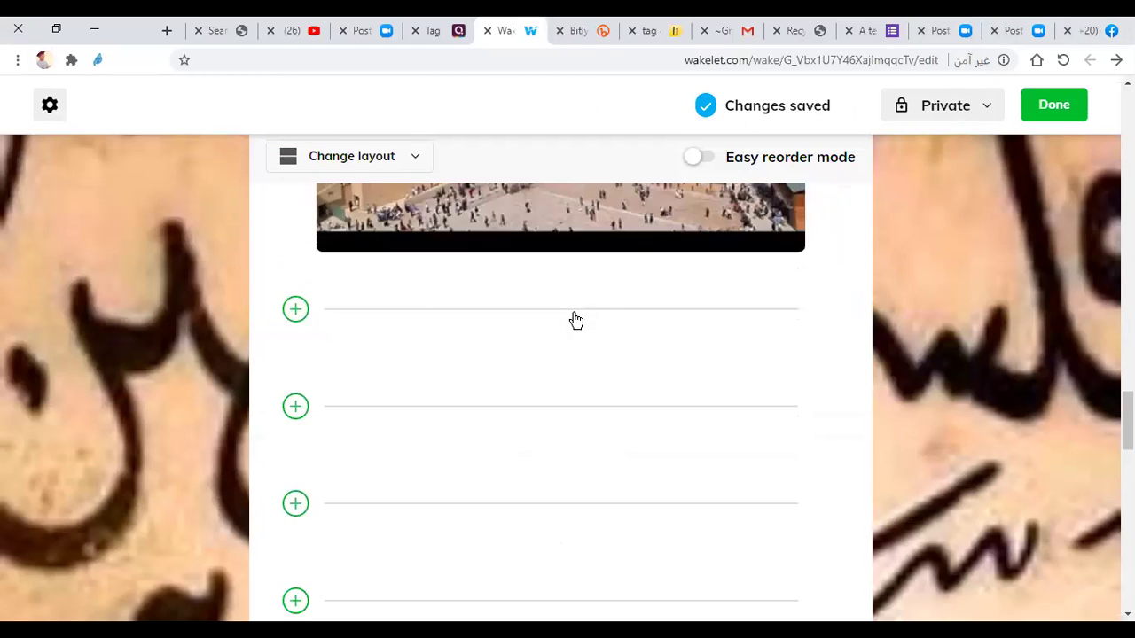
{"action": "scroll", "coordinate": [576, 327], "scroll_direction": "down", "scroll_amount": 3}
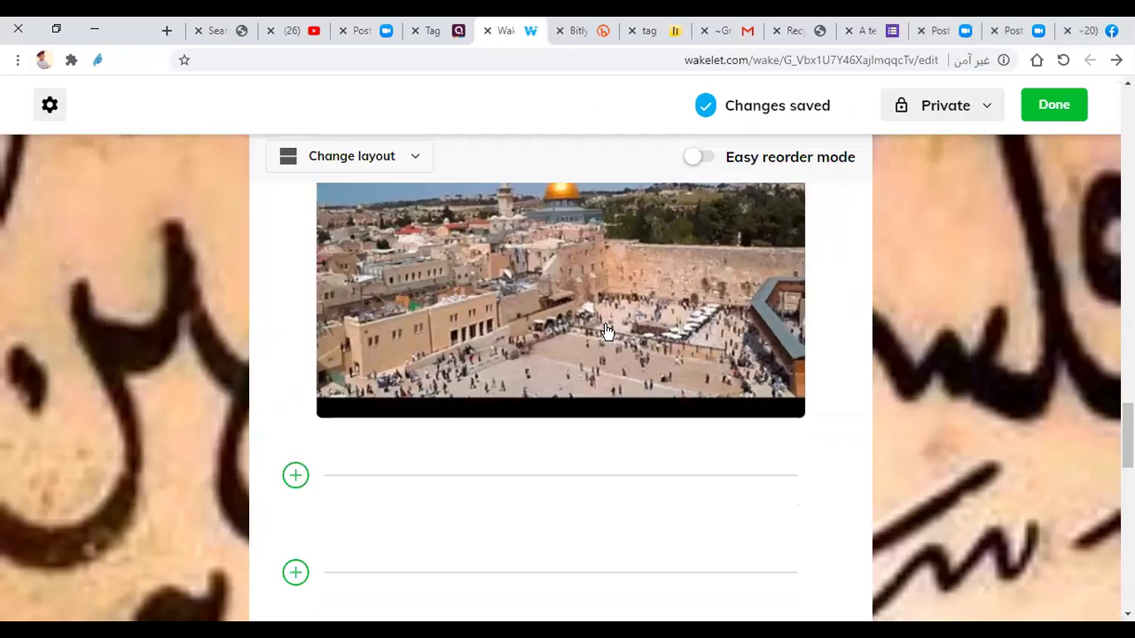
{"action": "scroll", "coordinate": [604, 324], "scroll_direction": "up", "scroll_amount": 3}
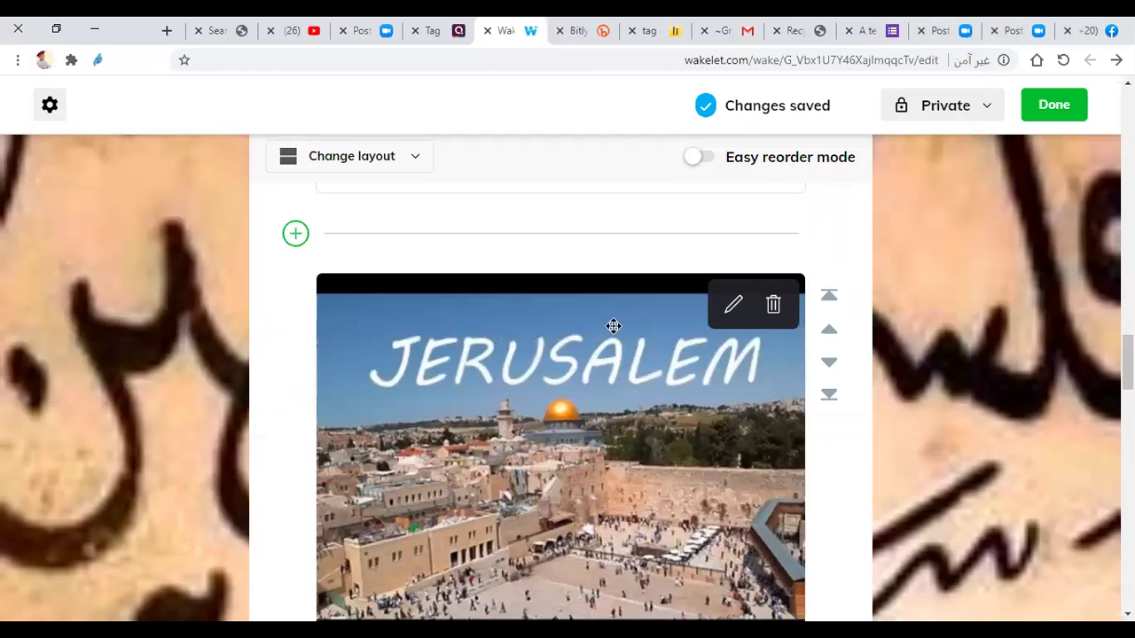
{"action": "scroll", "coordinate": [608, 321], "scroll_direction": "down", "scroll_amount": 3}
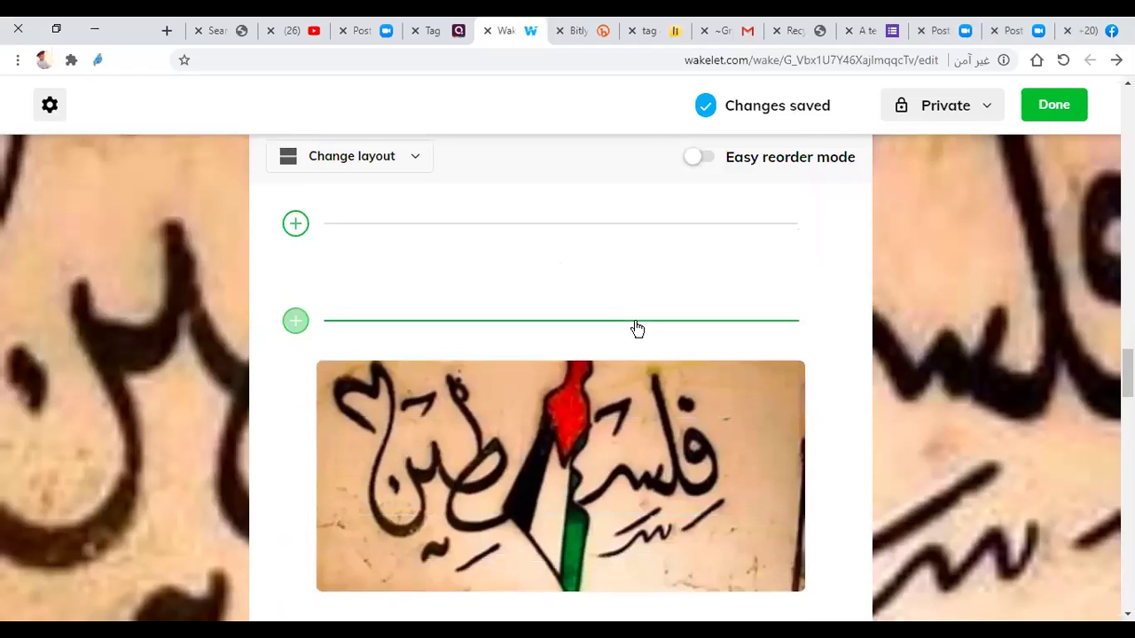
{"action": "scroll", "coordinate": [658, 332], "scroll_direction": "down", "scroll_amount": 5}
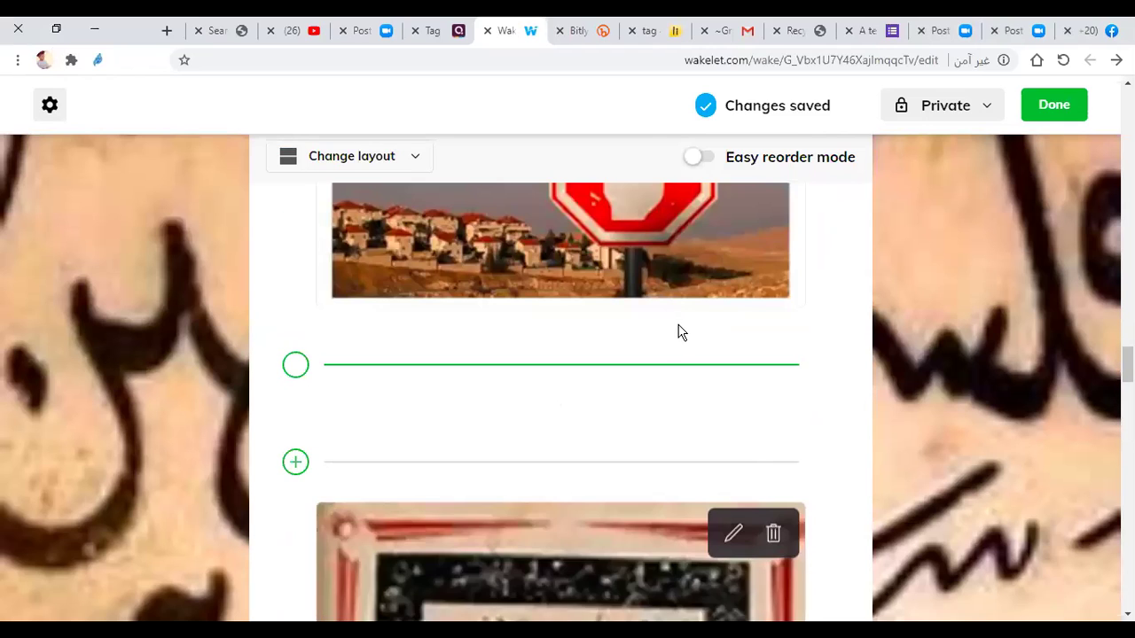
{"action": "scroll", "coordinate": [678, 331], "scroll_direction": "up", "scroll_amount": 3}
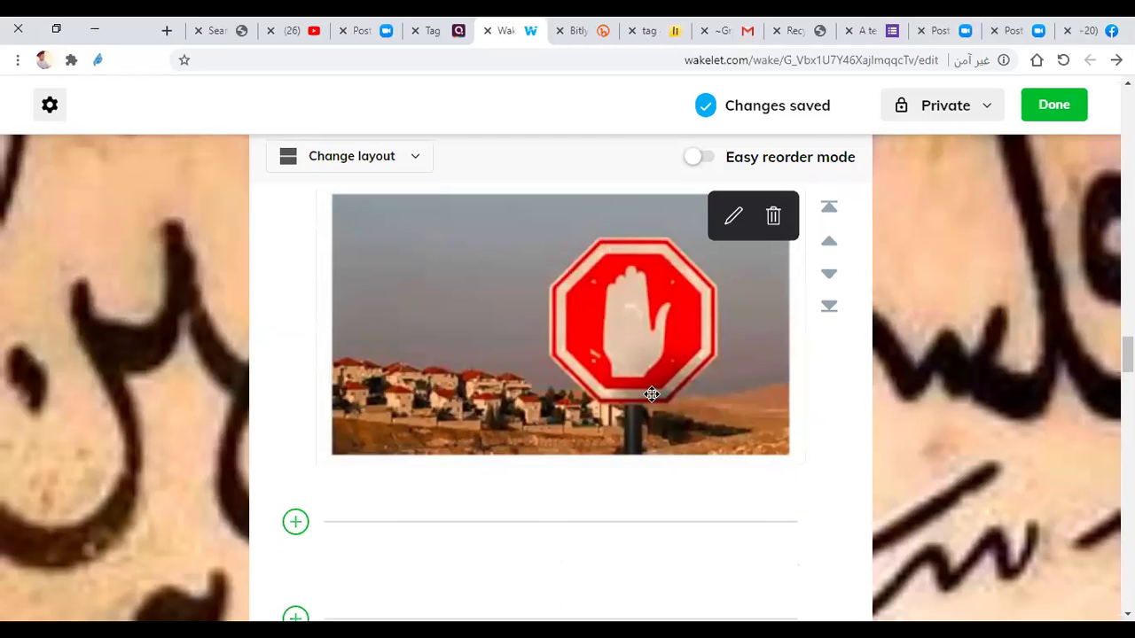
{"action": "scroll", "coordinate": [656, 395], "scroll_direction": "down", "scroll_amount": 4}
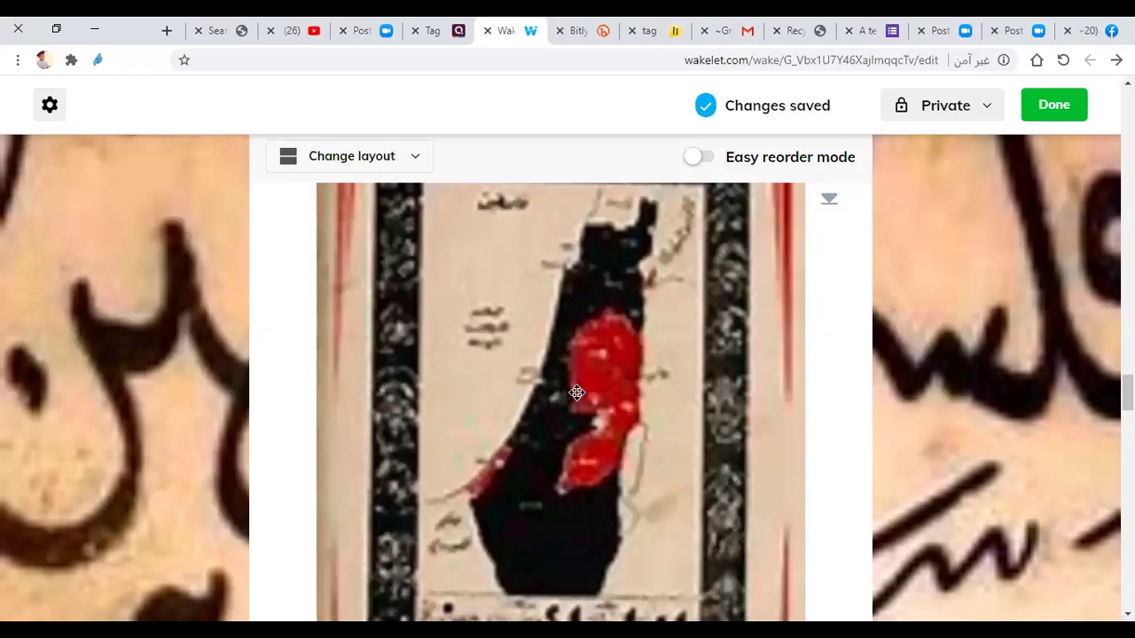
{"action": "scroll", "coordinate": [576, 393], "scroll_direction": "down", "scroll_amount": 3}
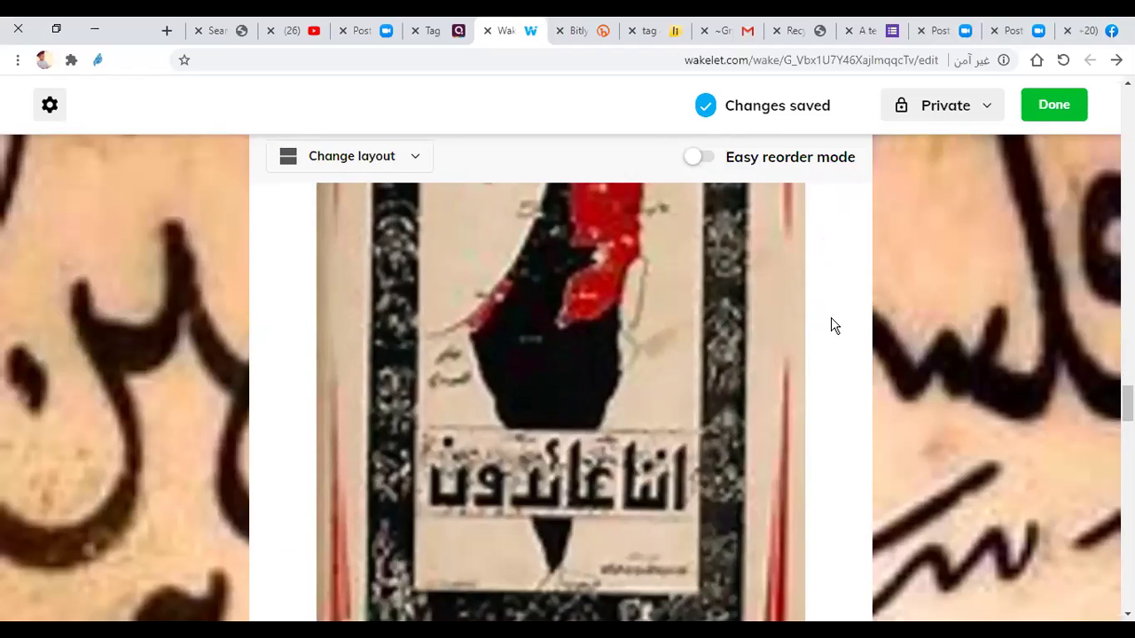
{"action": "scroll", "coordinate": [829, 336], "scroll_direction": "down", "scroll_amount": 4}
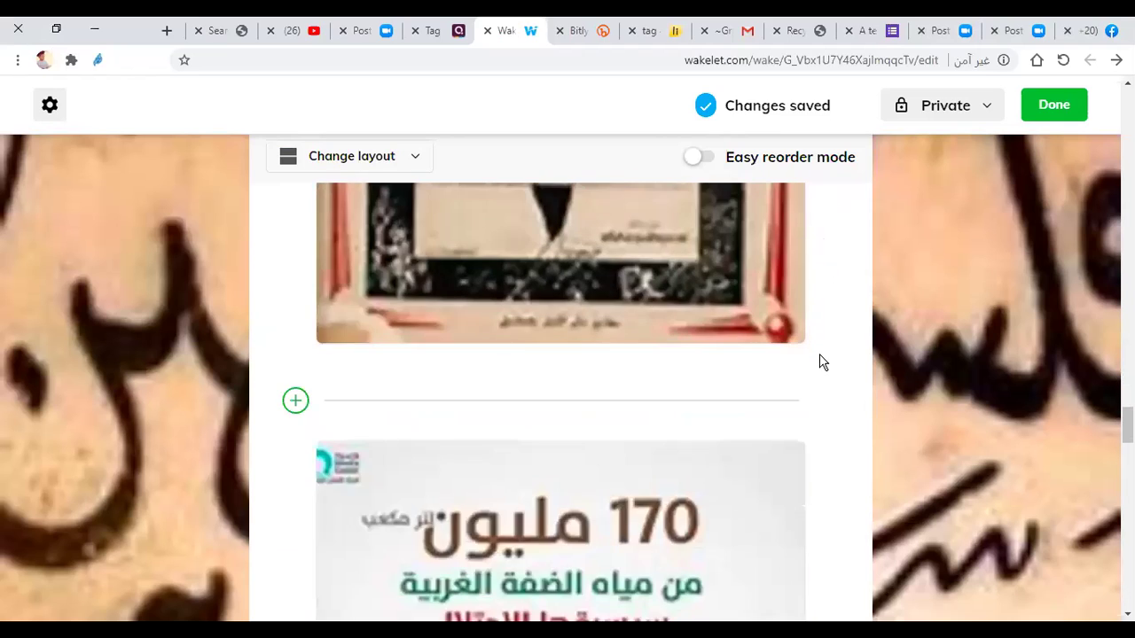
{"action": "scroll", "coordinate": [821, 361], "scroll_direction": "down", "scroll_amount": 3}
{"action": "scroll", "coordinate": [813, 377], "scroll_direction": "up", "scroll_amount": 6}
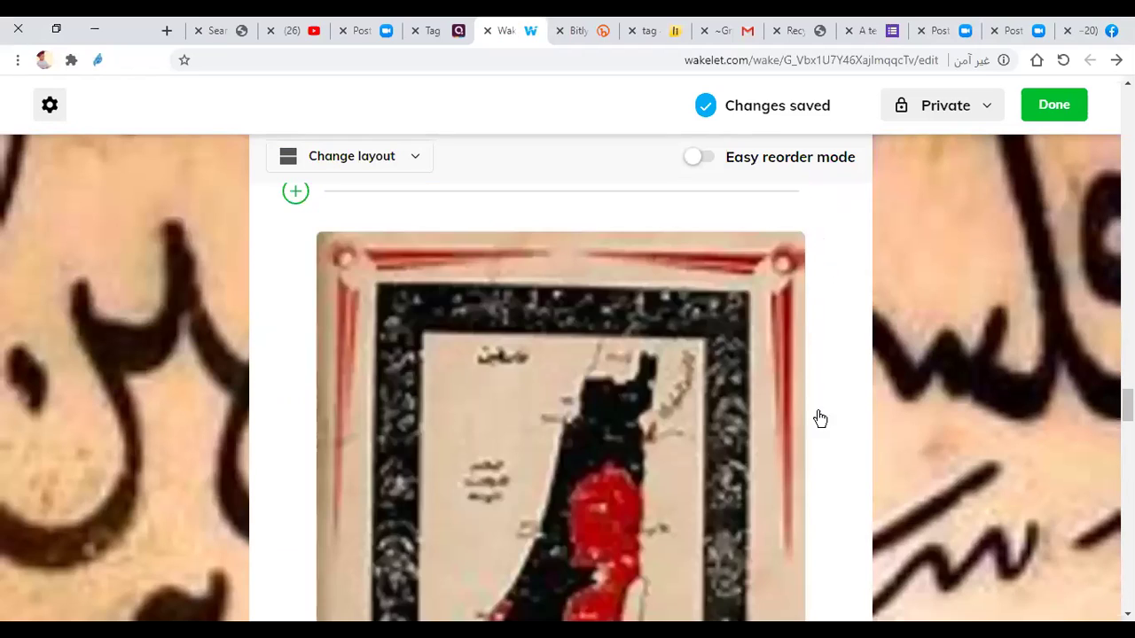
{"action": "scroll", "coordinate": [815, 415], "scroll_direction": "down", "scroll_amount": 12}
{"action": "scroll", "coordinate": [768, 401], "scroll_direction": "down", "scroll_amount": 2}
{"action": "scroll", "coordinate": [608, 413], "scroll_direction": "down", "scroll_amount": 3}
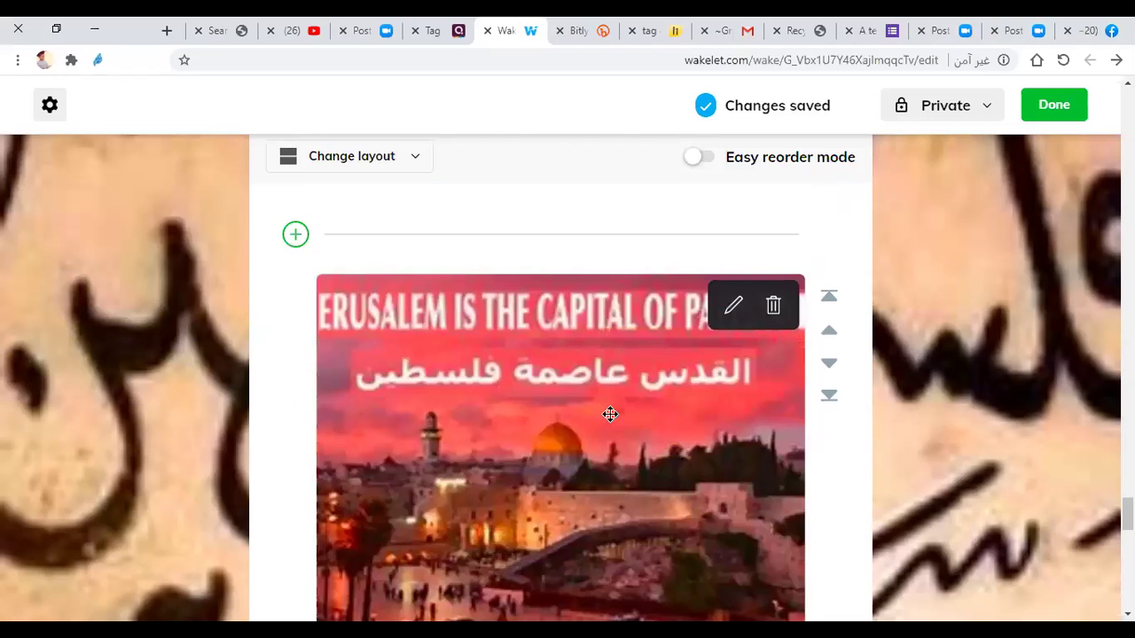
{"action": "scroll", "coordinate": [714, 374], "scroll_direction": "down", "scroll_amount": 5}
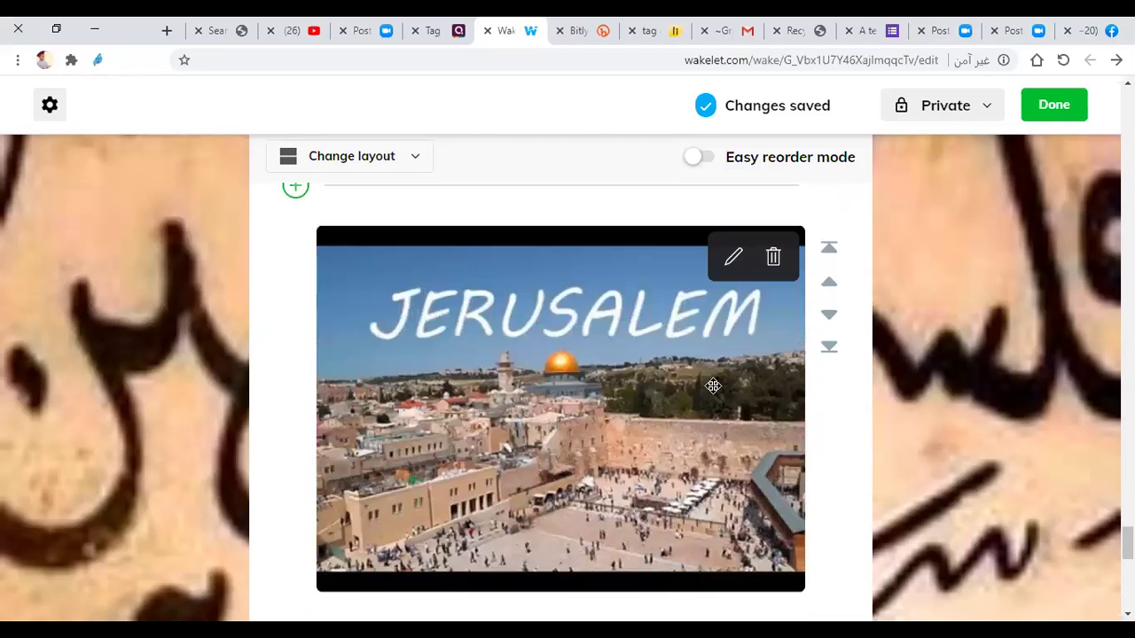
{"action": "scroll", "coordinate": [713, 386], "scroll_direction": "down", "scroll_amount": 5}
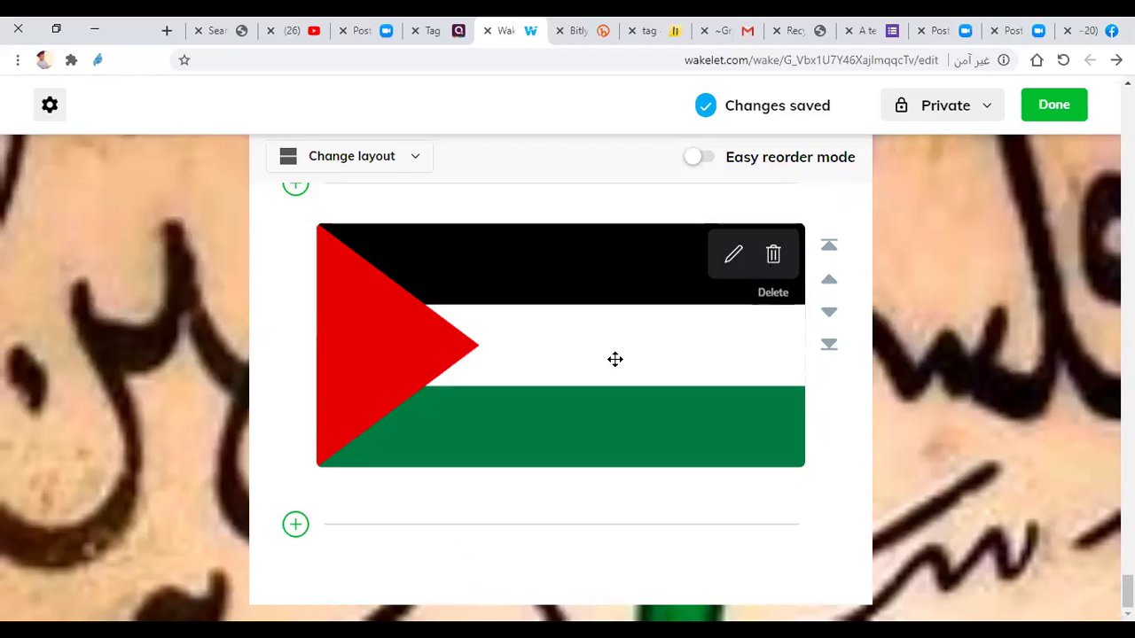
{"action": "scroll", "coordinate": [617, 354], "scroll_direction": "down", "scroll_amount": 1}
{"action": "scroll", "coordinate": [617, 355], "scroll_direction": "down", "scroll_amount": 3}
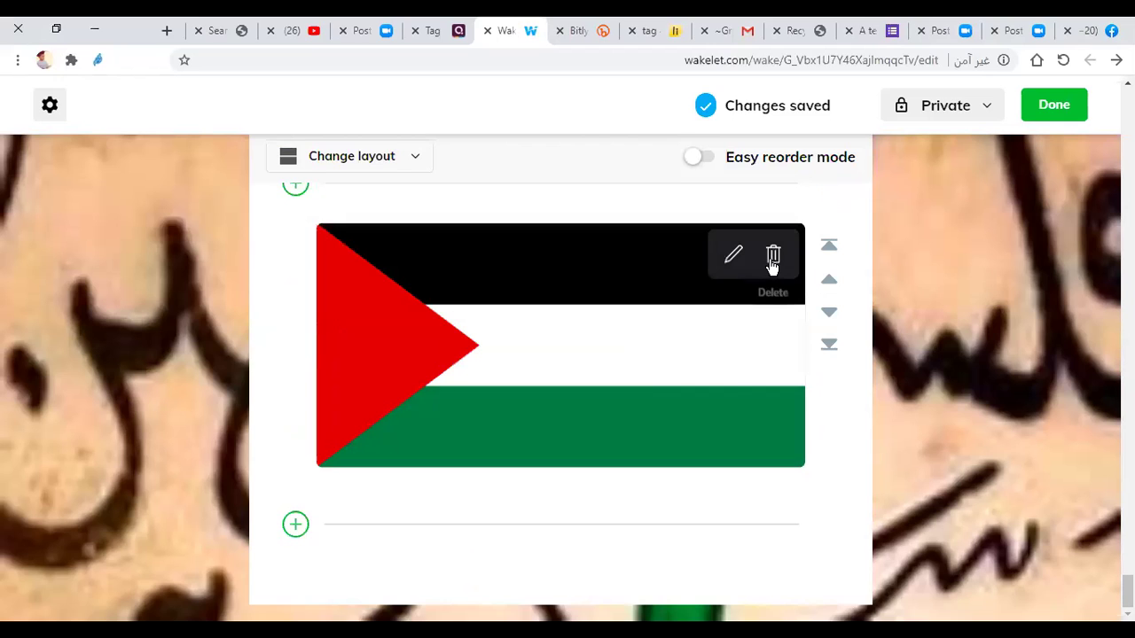
Step: Delete the duplicate Palestinian flag card and confirm the deletion
{"action": "left_click", "coordinate": [771, 260]}
{"action": "left_click", "coordinate": [772, 409]}
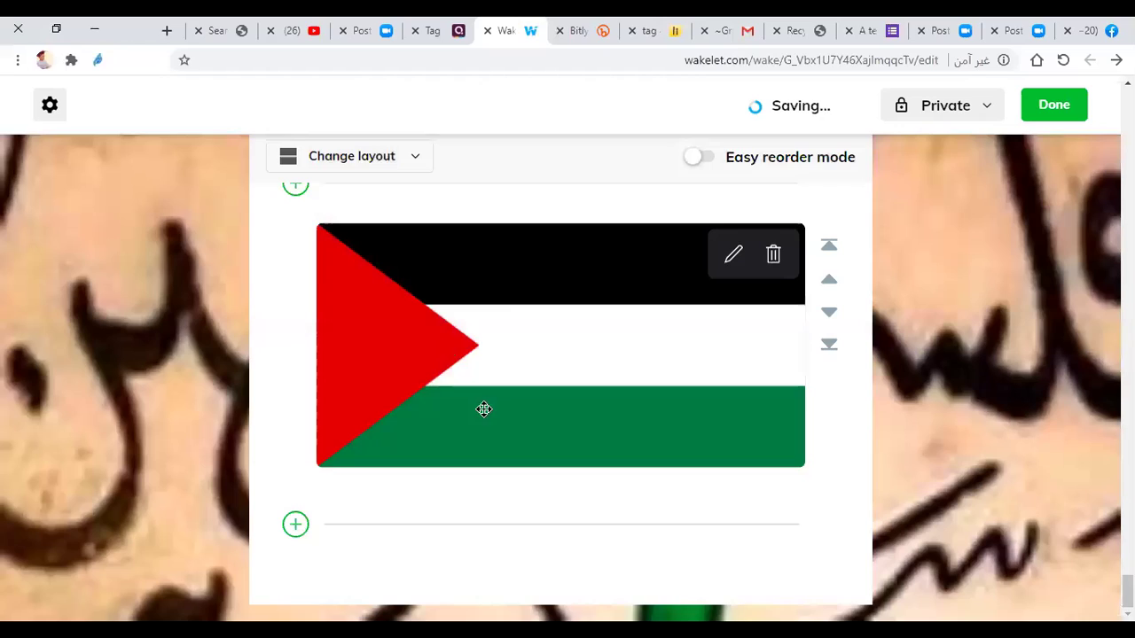
{"action": "scroll", "coordinate": [503, 310], "scroll_direction": "up", "scroll_amount": 6}
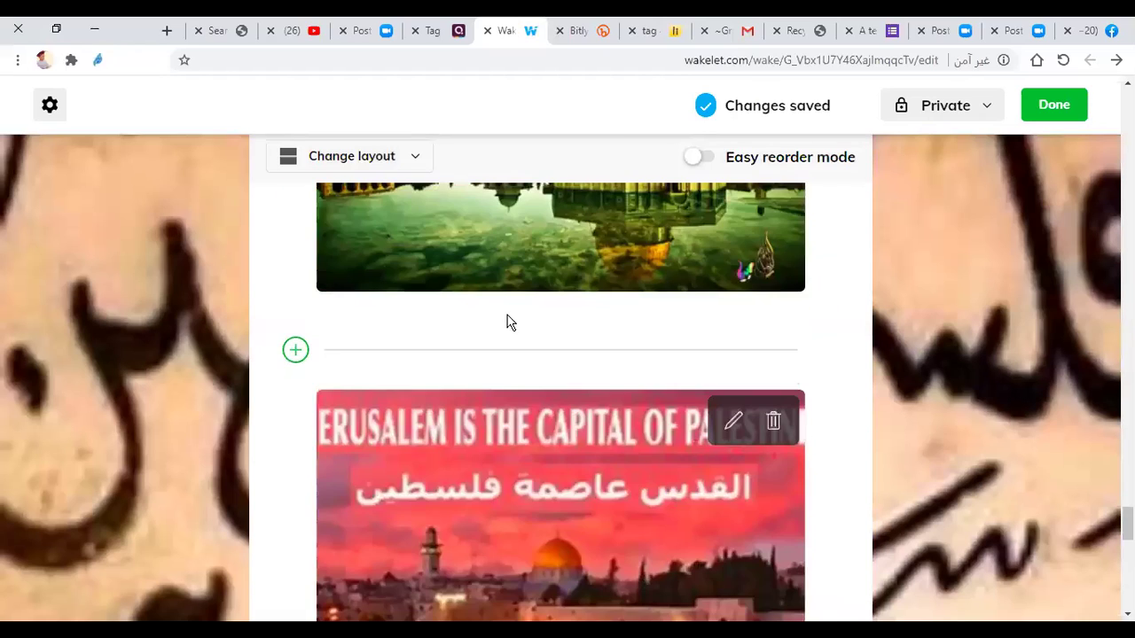
{"action": "scroll", "coordinate": [489, 362], "scroll_direction": "down", "scroll_amount": 5}
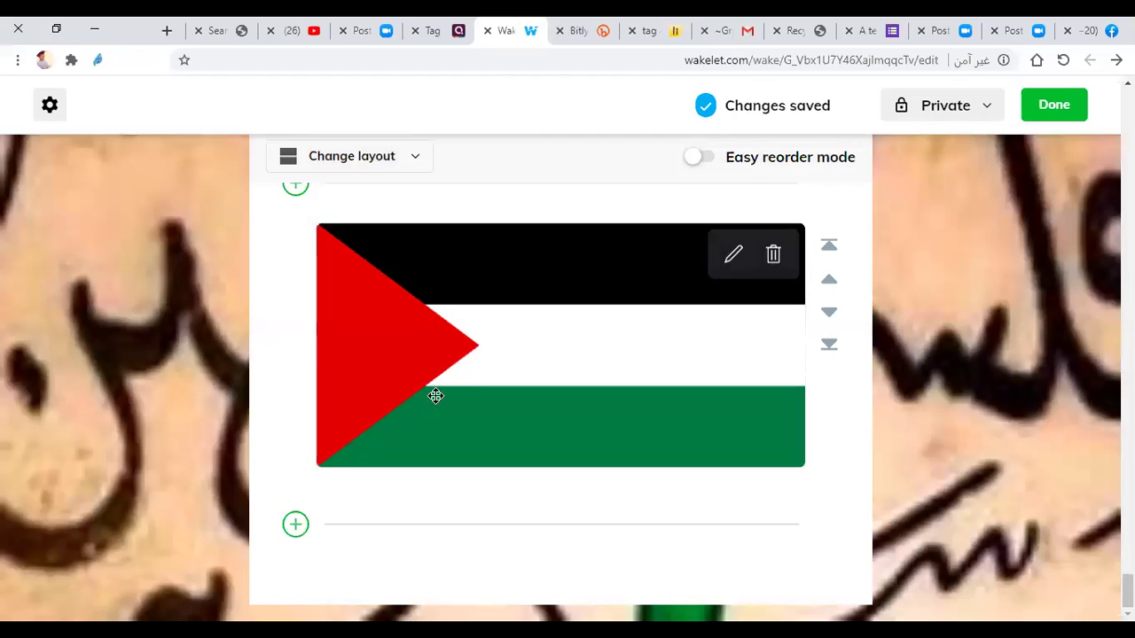
Step: Search the stock photo library for 'jerusalem' and add the first photo below the flag
{"action": "left_click", "coordinate": [295, 525]}
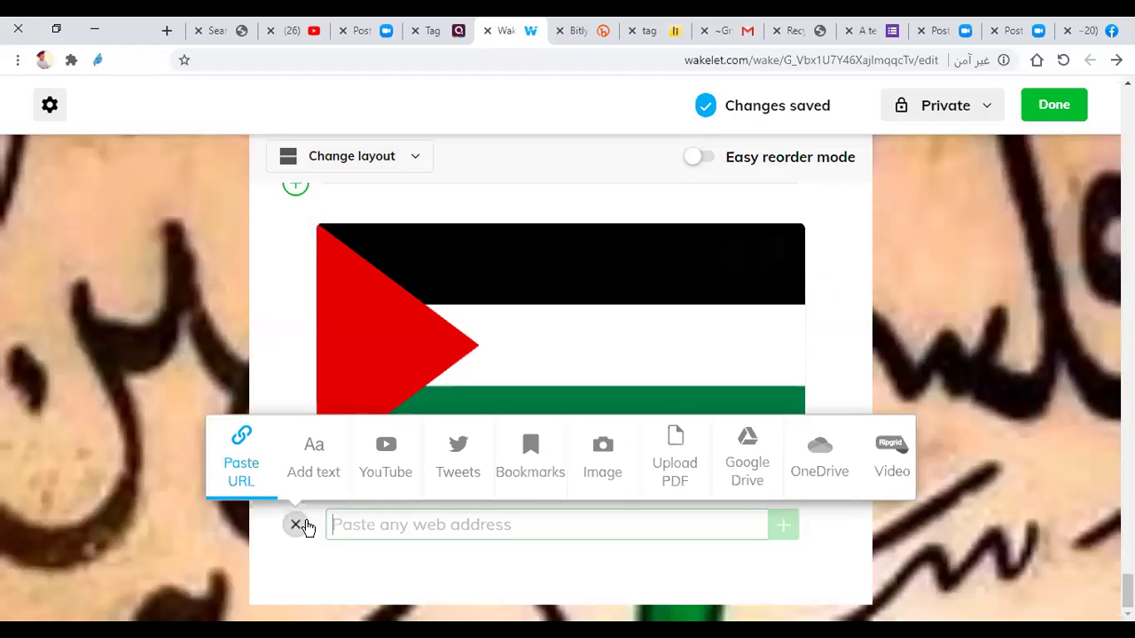
{"action": "left_click", "coordinate": [609, 456]}
{"action": "left_click", "coordinate": [590, 530]}
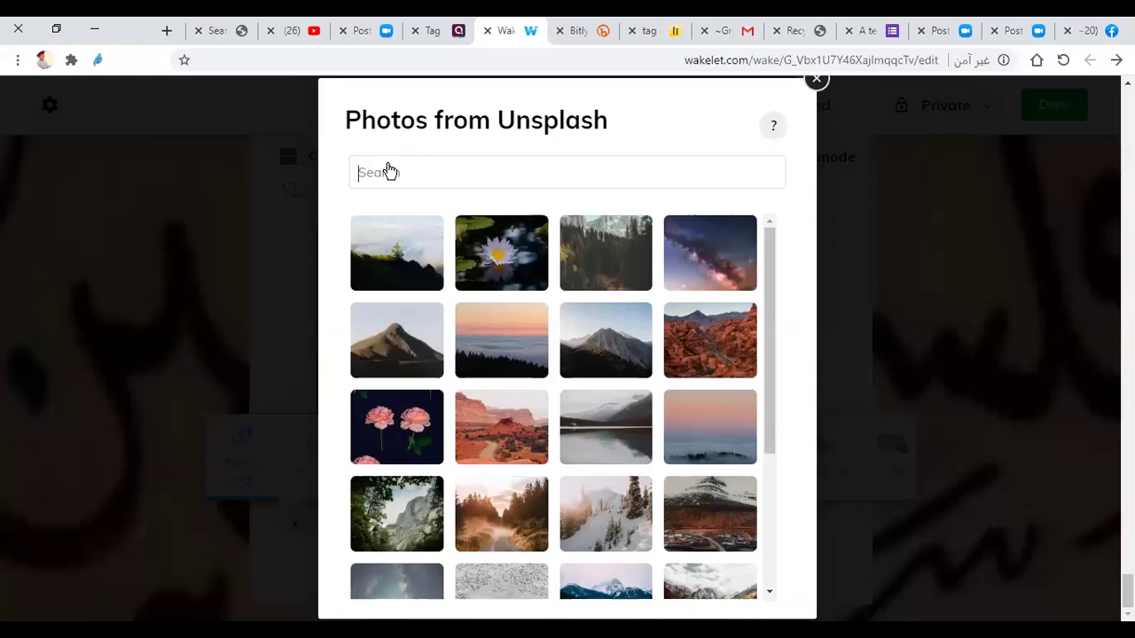
{"action": "type", "text": "jerusal"}
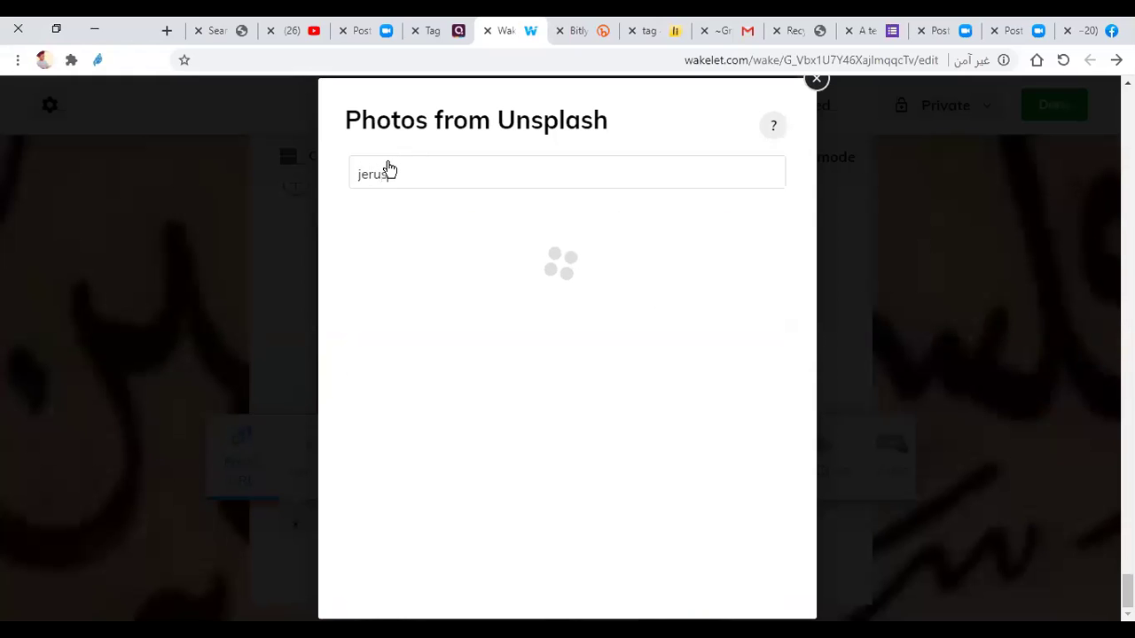
{"action": "type", "text": "em"}
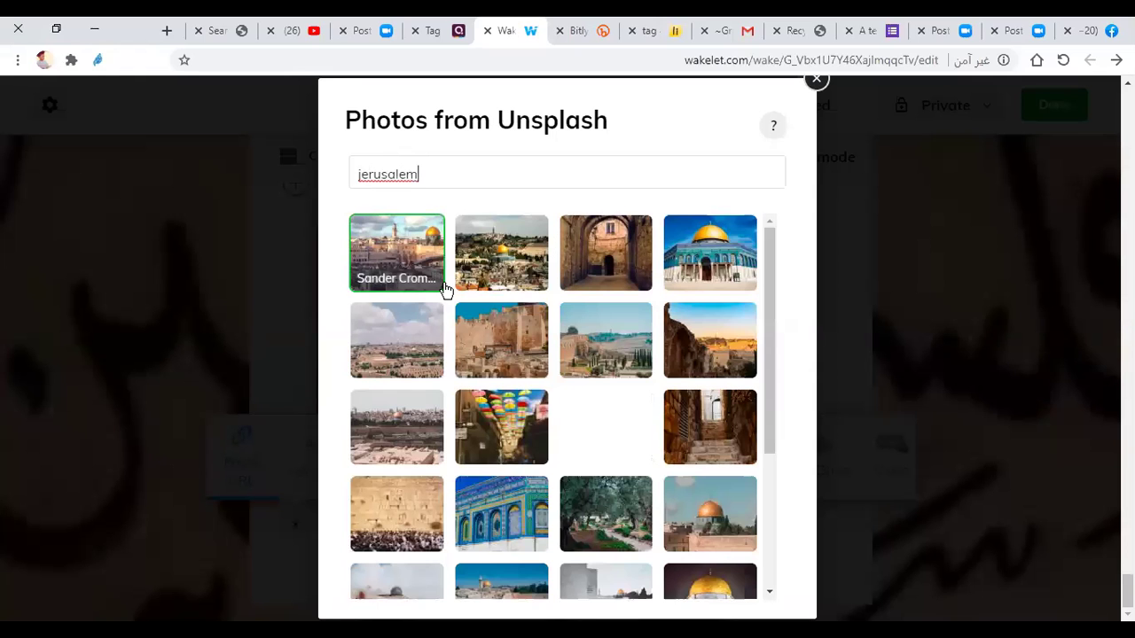
{"action": "left_click", "coordinate": [405, 255]}
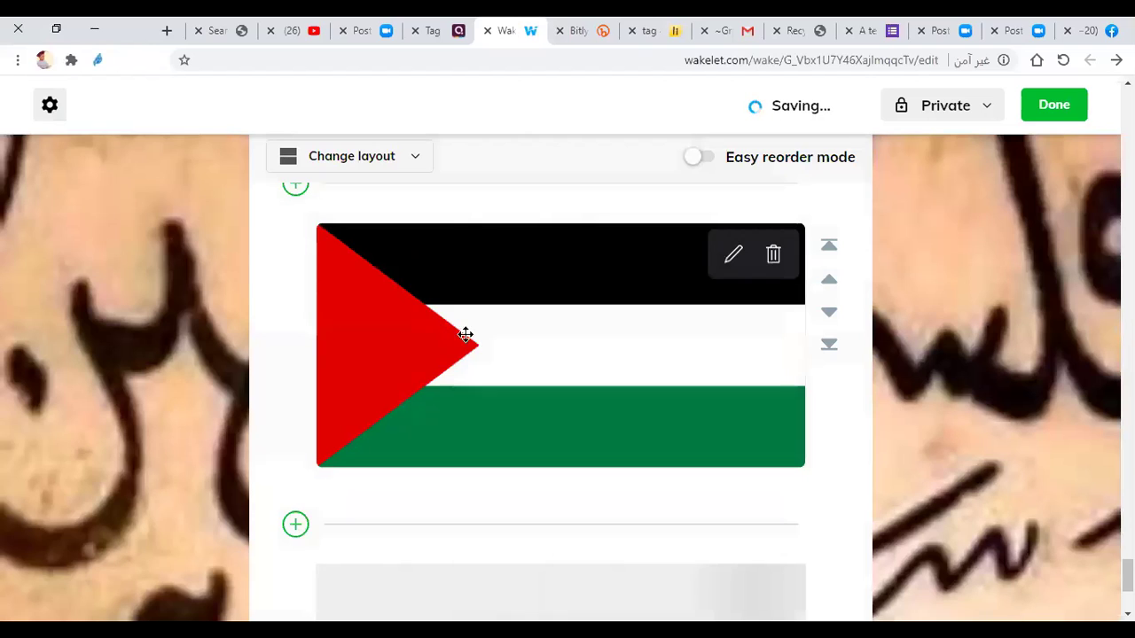
Step: Scroll down until the saved Unsplash Jerusalem photo card is in view
{"action": "scroll", "coordinate": [494, 360], "scroll_direction": "down", "scroll_amount": 3}
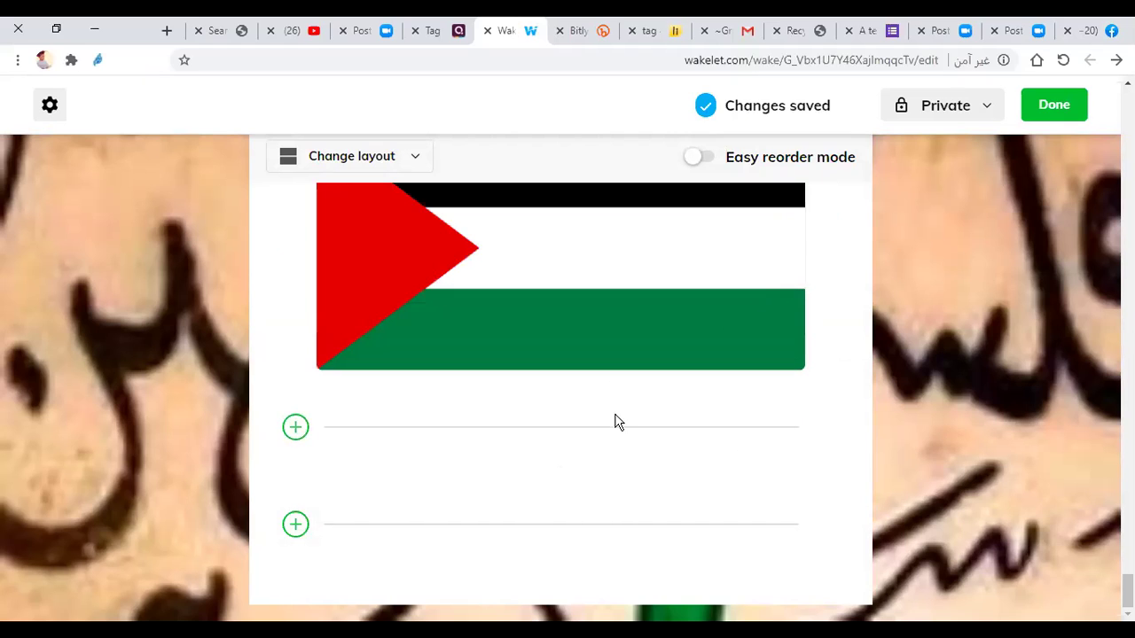
{"action": "left_click", "coordinate": [296, 429]}
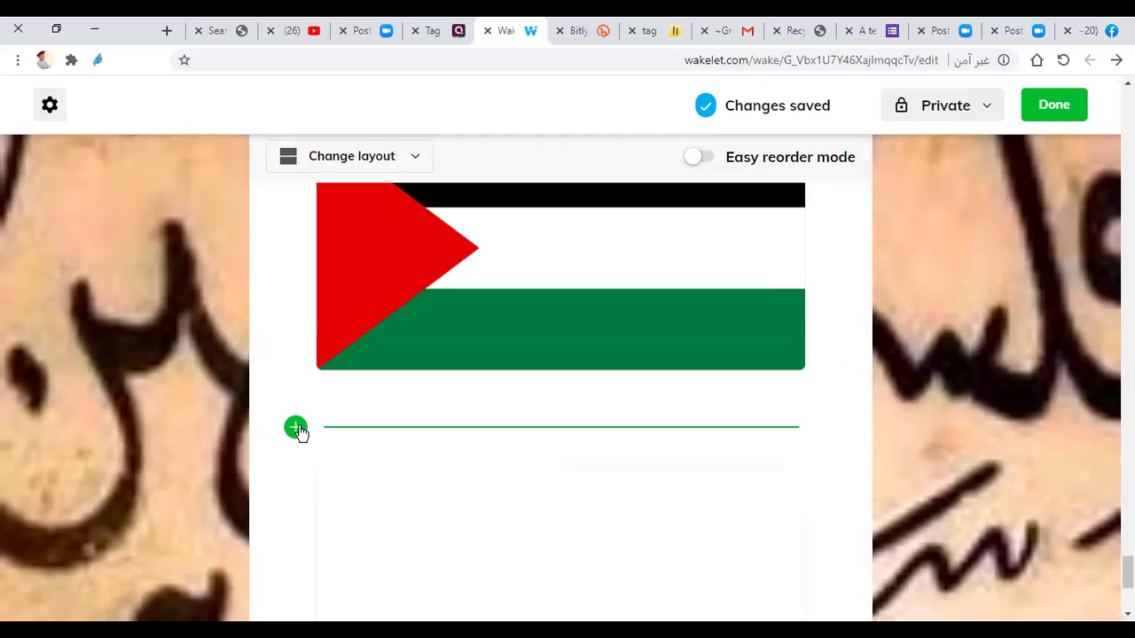
{"action": "scroll", "coordinate": [362, 506], "scroll_direction": "down", "scroll_amount": 3}
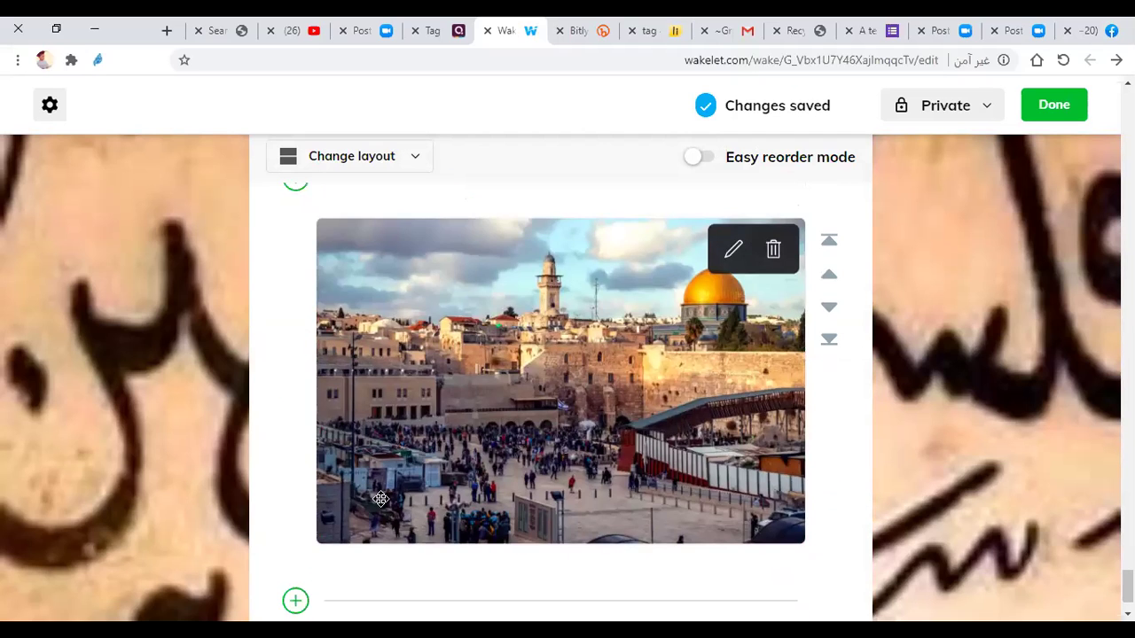
{"action": "scroll", "coordinate": [380, 498], "scroll_direction": "down", "scroll_amount": 1}
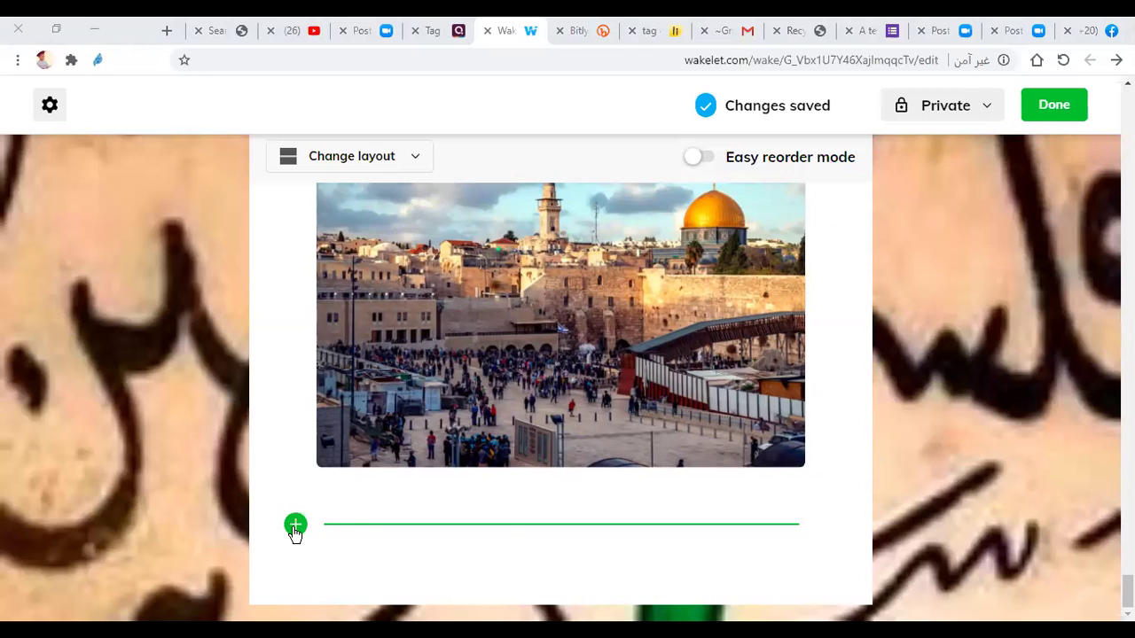
Step: Start a new item below the Jerusalem photo and choose Upload PDF
{"action": "left_click", "coordinate": [297, 530]}
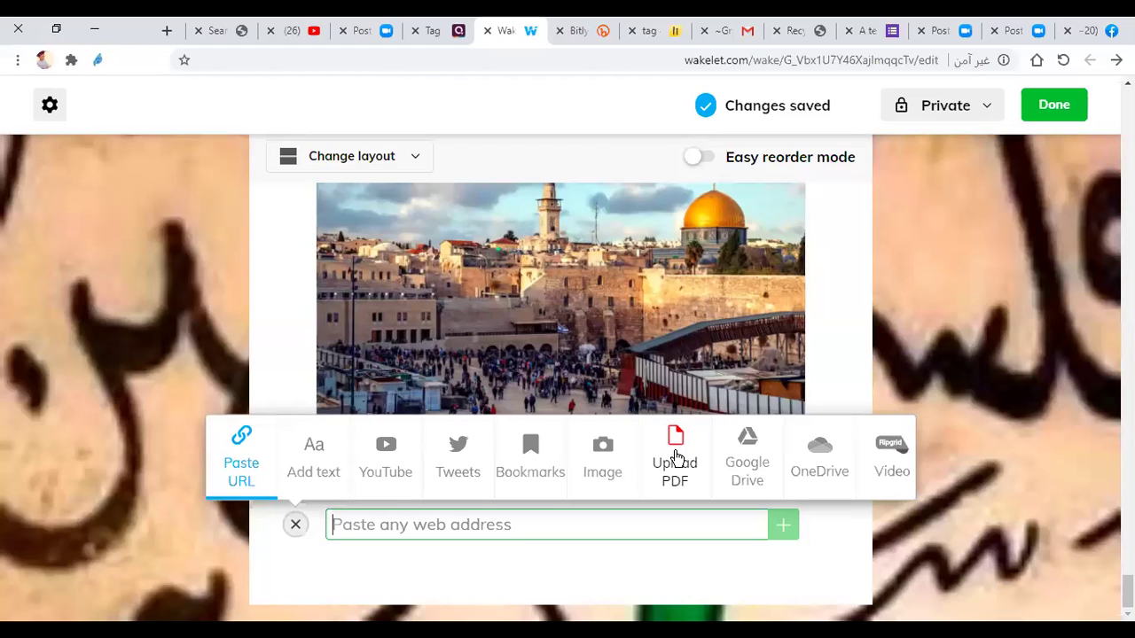
{"action": "left_click", "coordinate": [675, 456]}
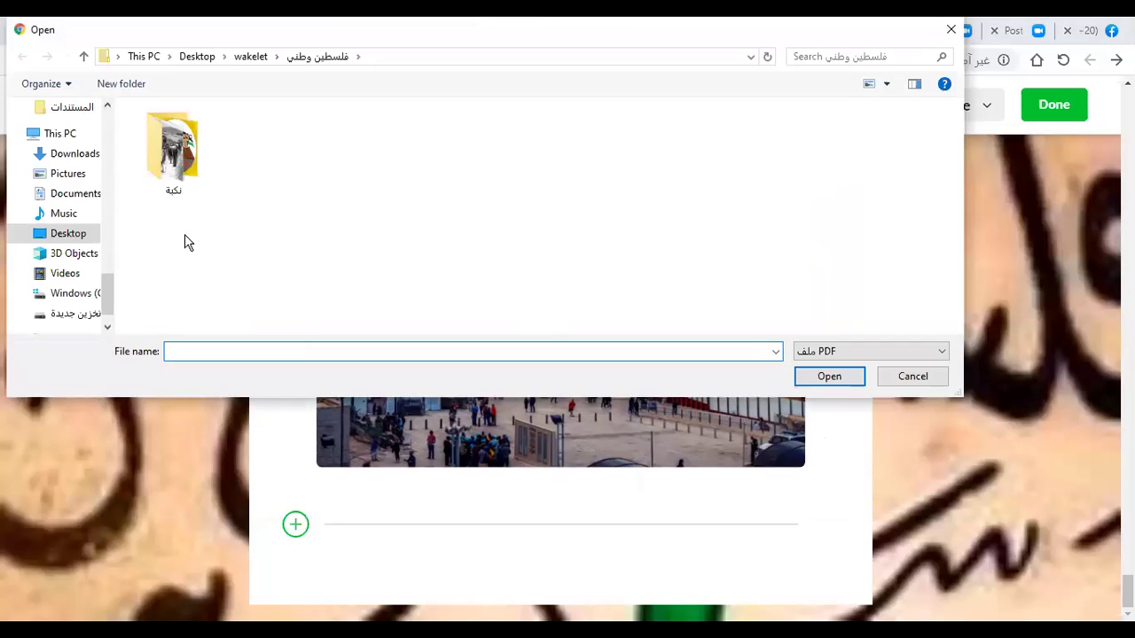
Step: Go up to the wakelet folder and upload the transcript PDF
{"action": "left_click_drag", "start_coordinate": [108, 293], "coordinate": [102, 107]}
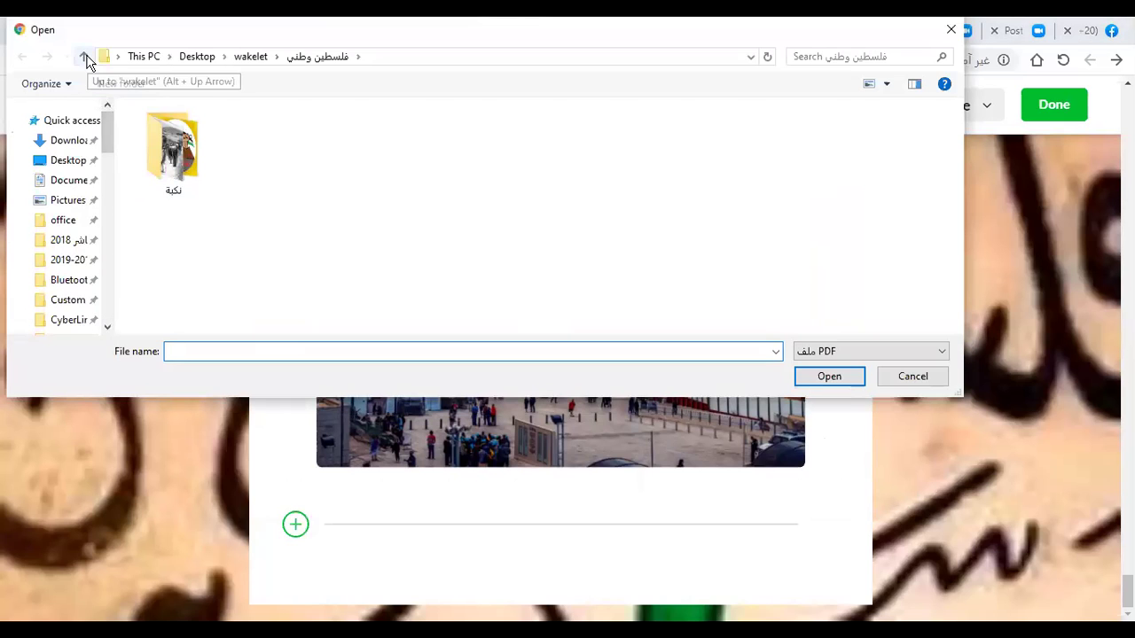
{"action": "left_click", "coordinate": [85, 56]}
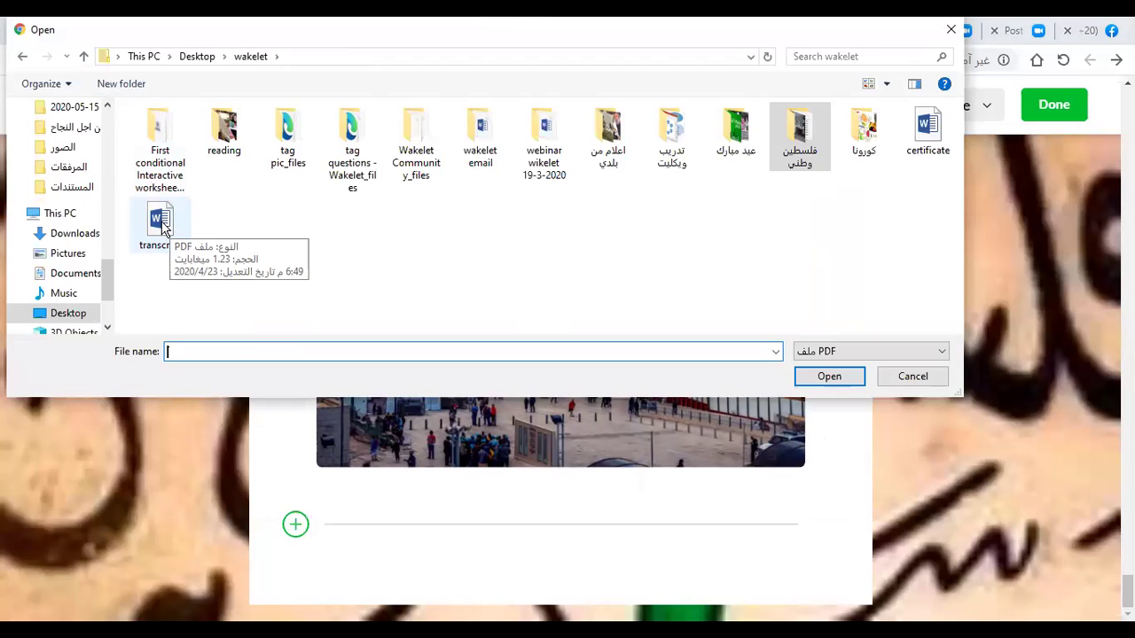
{"action": "left_click", "coordinate": [163, 228]}
{"action": "double_click", "coordinate": [163, 229]}
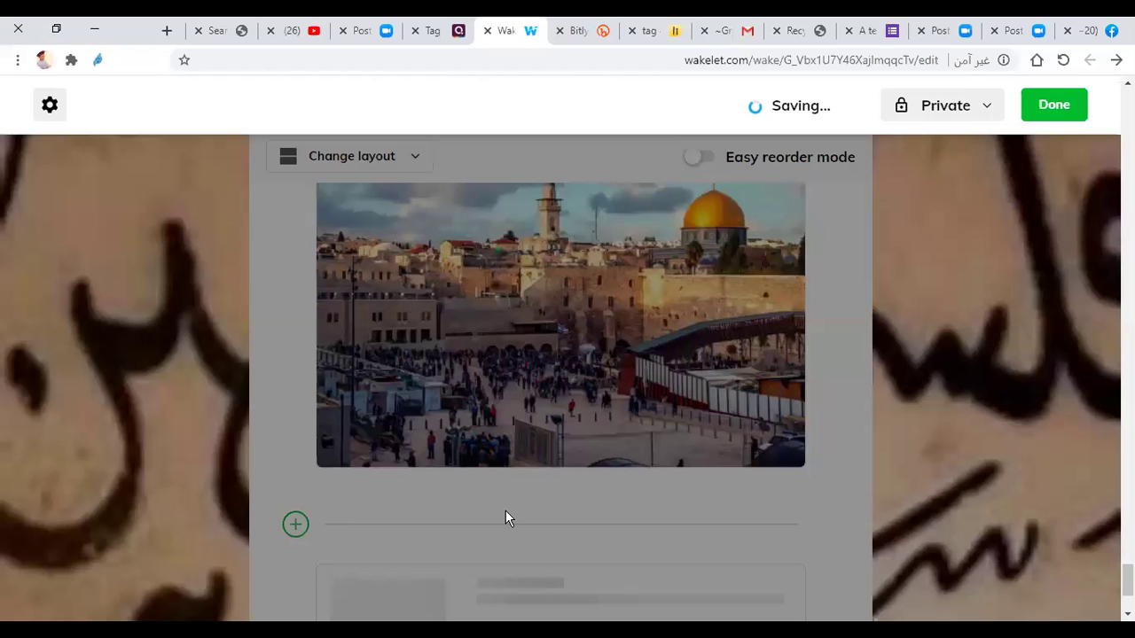
Step: Give the transcript PDF card the pink roses library photo and the title 'What do you know about Palestine?'
{"action": "scroll", "coordinate": [468, 504], "scroll_direction": "down", "scroll_amount": 2}
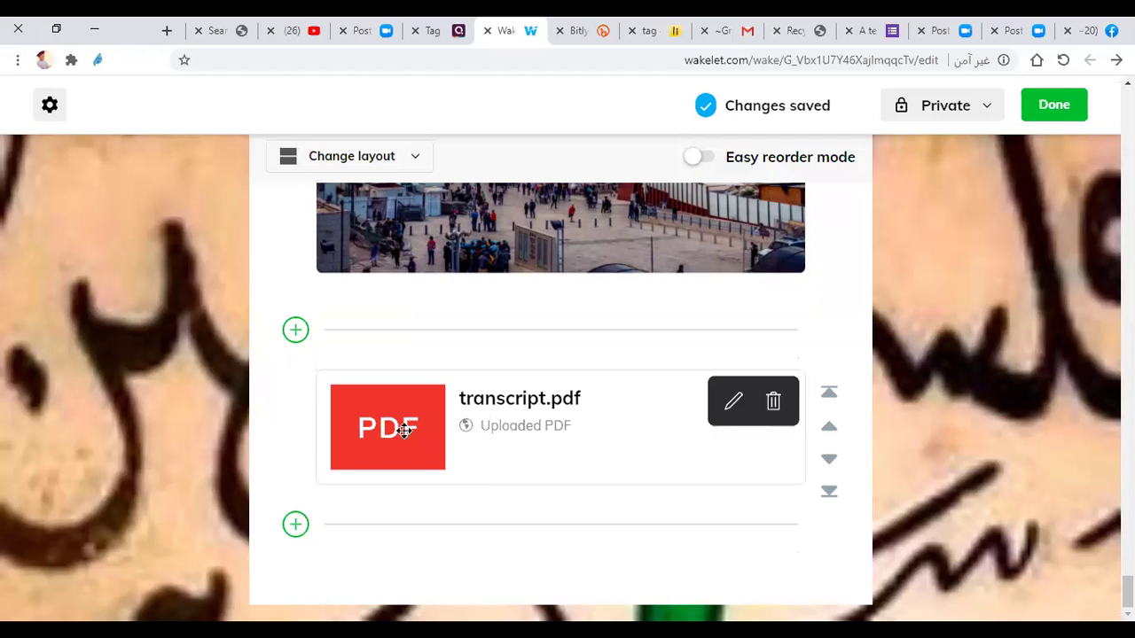
{"action": "left_click", "coordinate": [733, 402]}
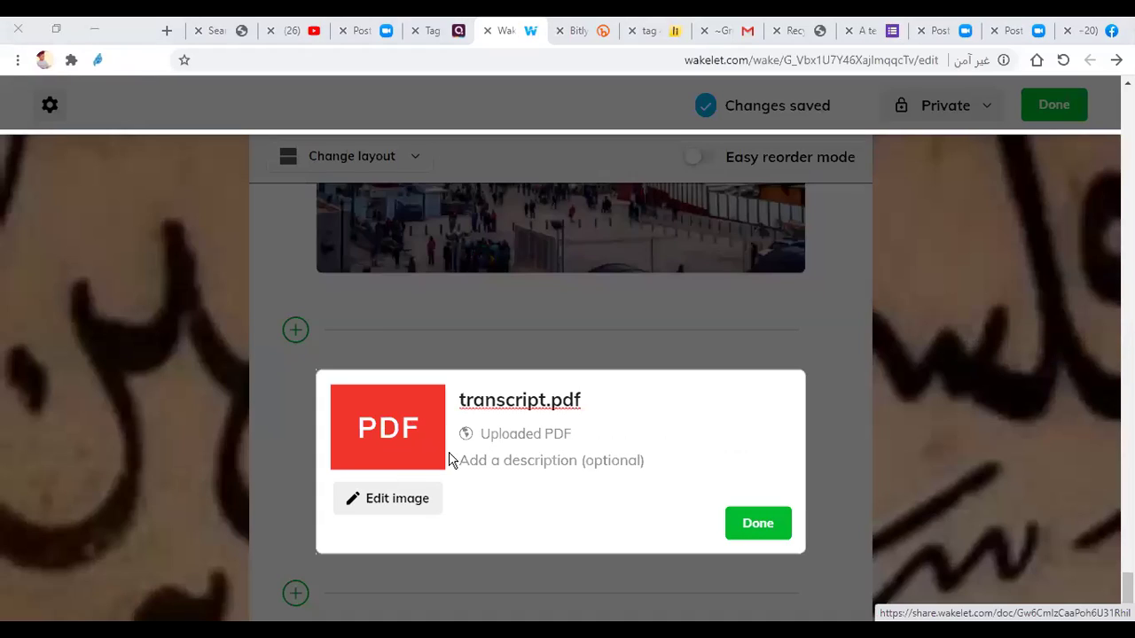
{"action": "left_click", "coordinate": [379, 500]}
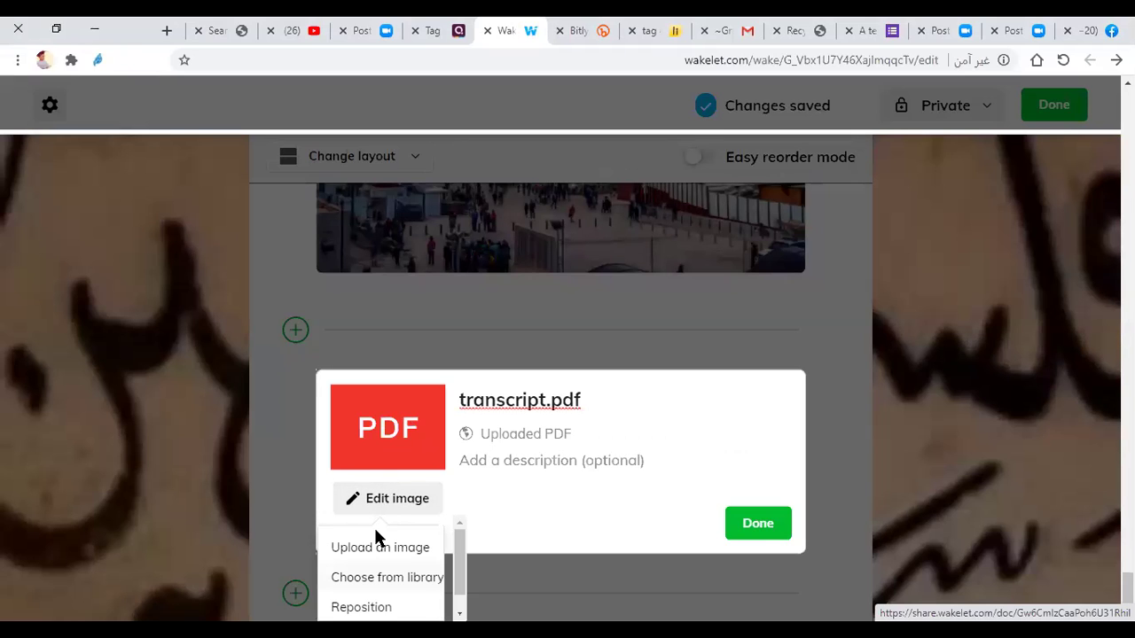
{"action": "left_click", "coordinate": [408, 443]}
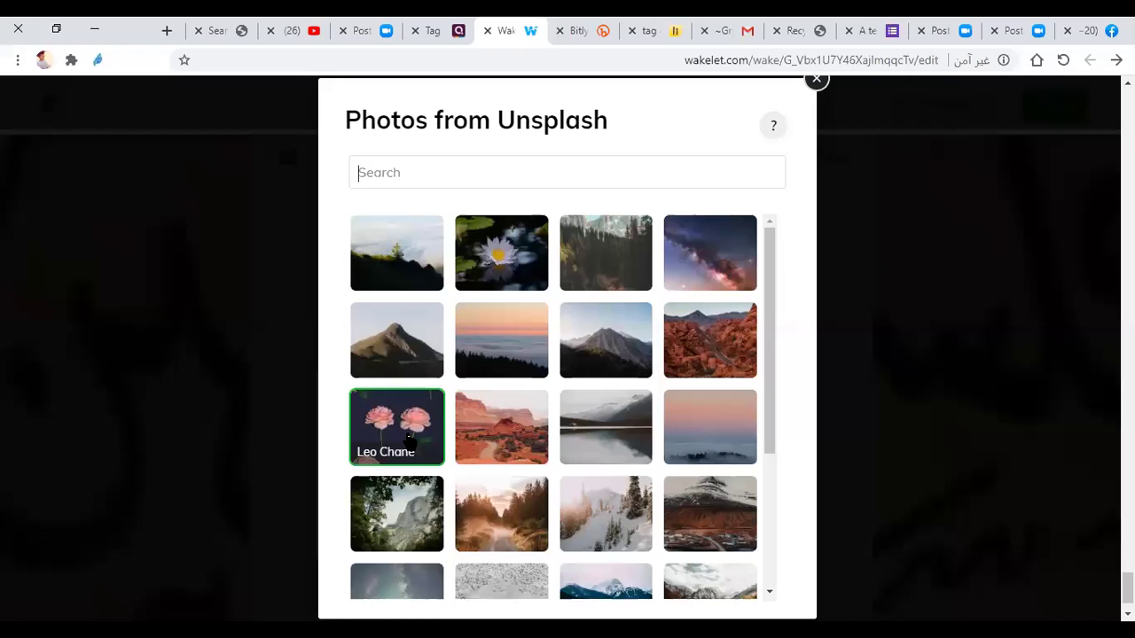
{"action": "left_click", "coordinate": [426, 416]}
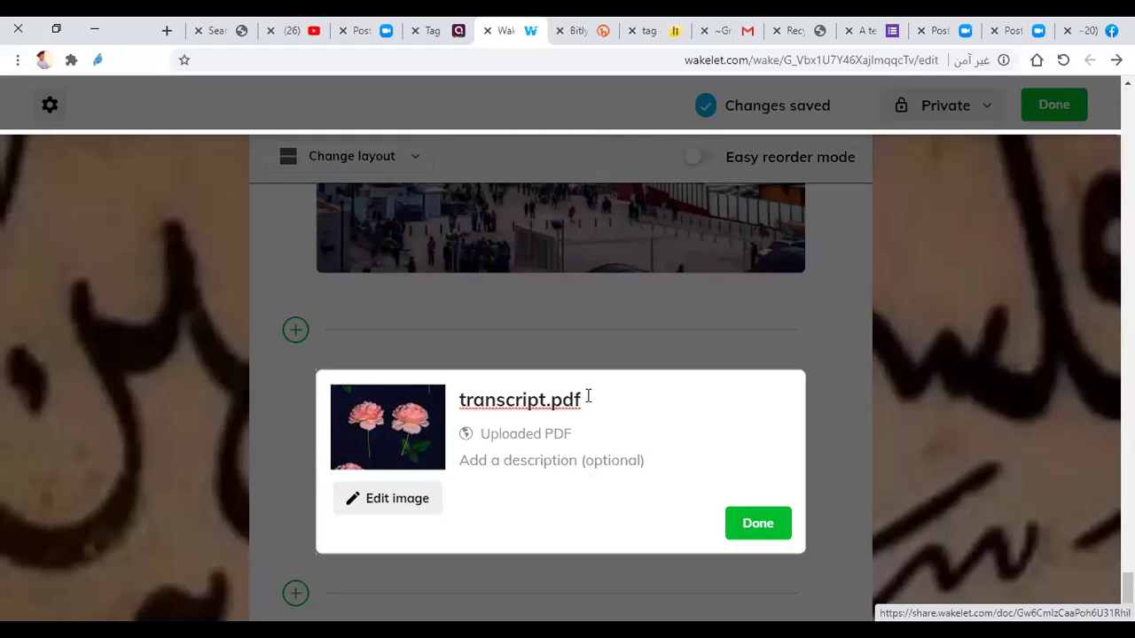
{"action": "key", "text": "BackSpace"}
{"action": "key", "text": "BackSpace"}
{"action": "key", "text": "BackSpace"}
{"action": "key", "text": "BackSpace"}
{"action": "key", "text": "BackSpace"}
{"action": "key", "text": "BackSpace"}
{"action": "key", "text": "BackSpace"}
{"action": "key", "text": "BackSpace"}
{"action": "key", "text": "BackSpace"}
{"action": "key", "text": "BackSpace"}
{"action": "key", "text": "BackSpace"}
{"action": "key", "text": "BackSpace"}
{"action": "key", "text": "BackSpace"}
{"action": "key", "text": "BackSpace"}
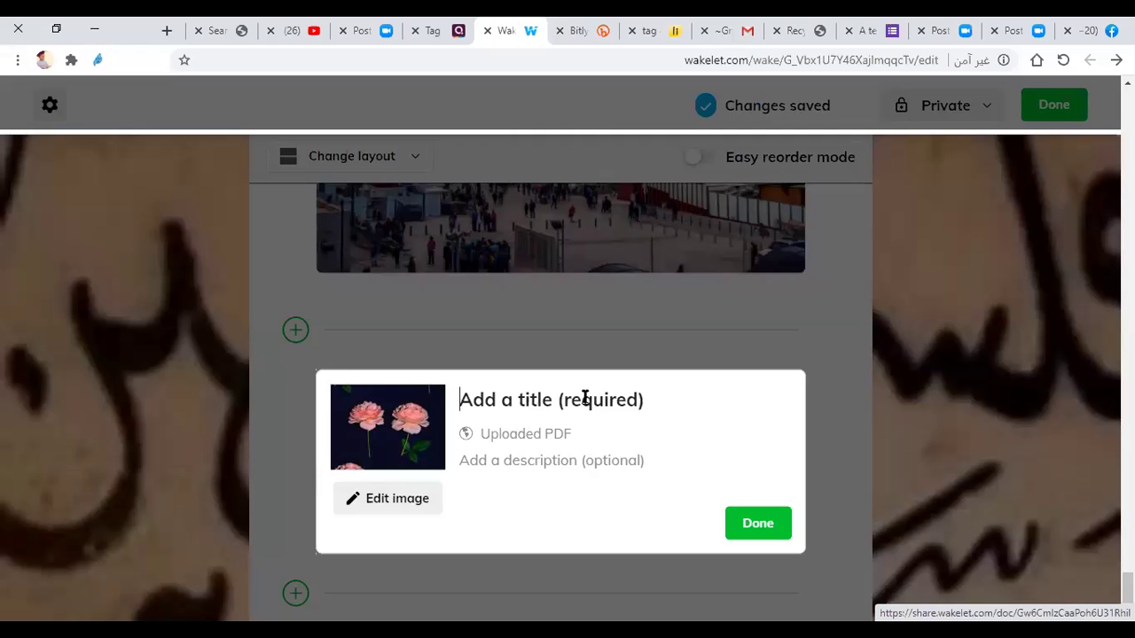
{"action": "type", "text": "What"}
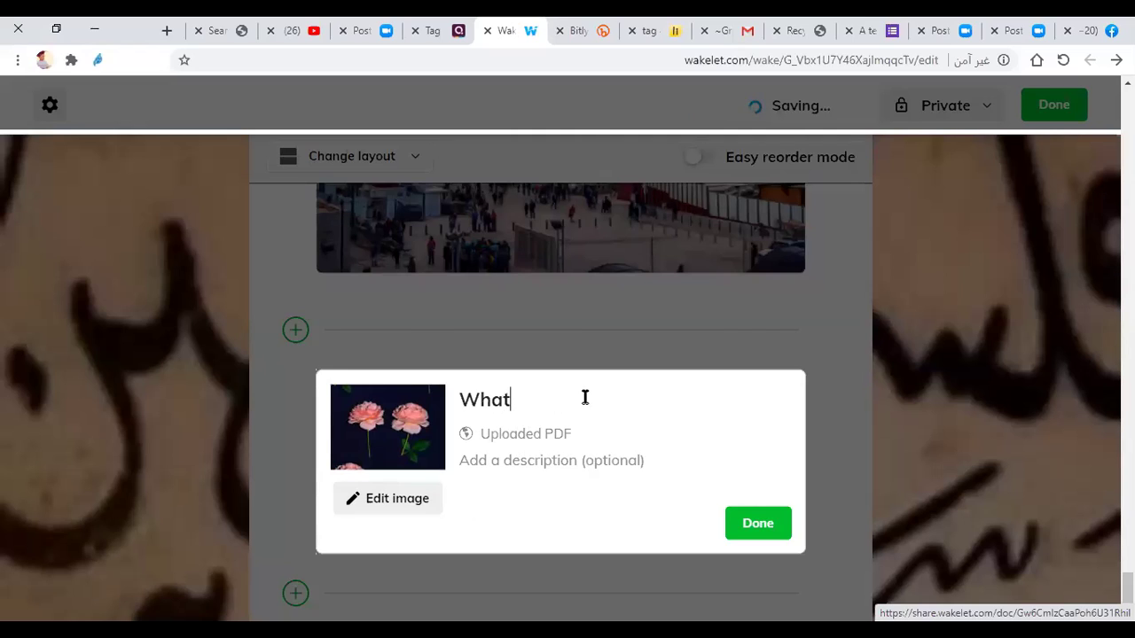
{"action": "type", "text": " do you know about Palestine?"}
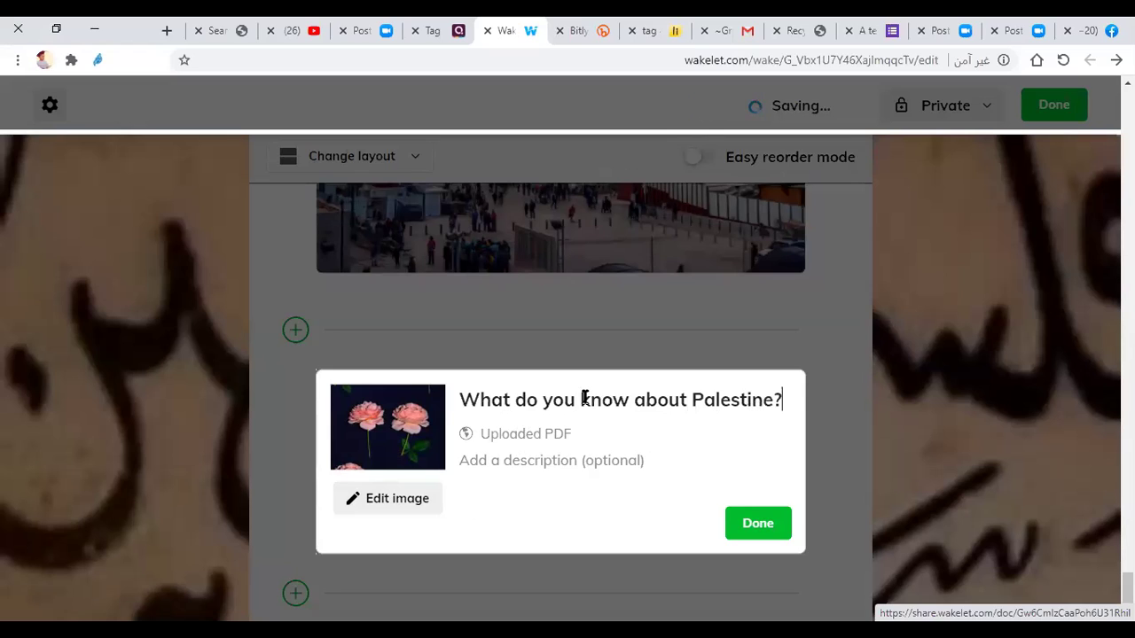
{"action": "left_click", "coordinate": [773, 532]}
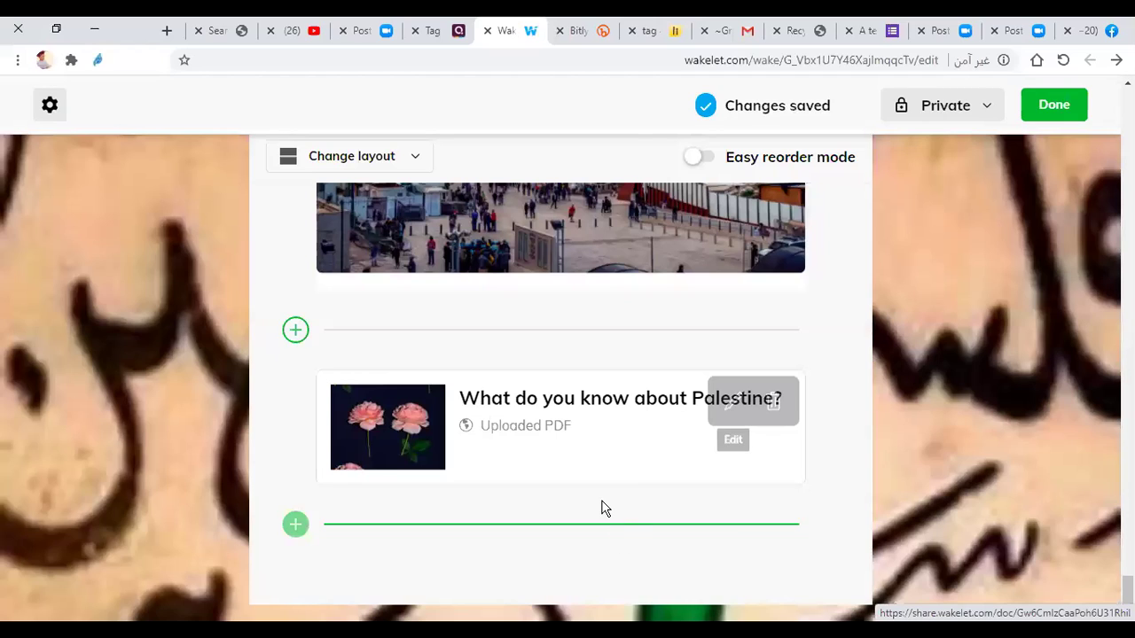
Step: Start a Google Drive import, dismiss its sign-in prompt, then start the Google Drive import again
{"action": "mouse_move", "coordinate": [558, 403]}
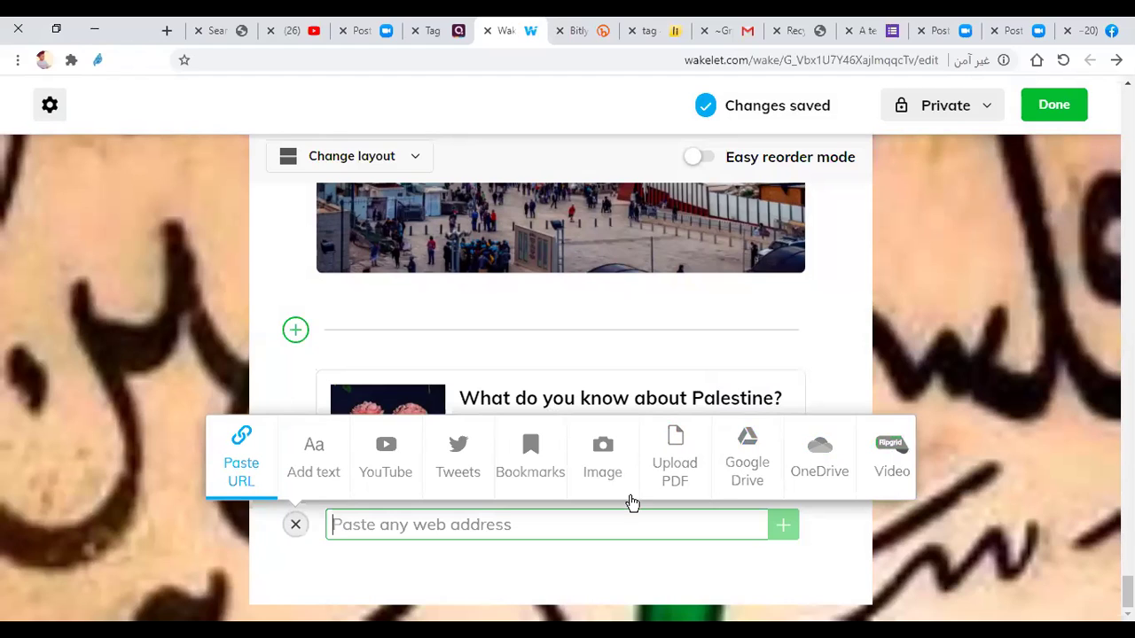
{"action": "left_click", "coordinate": [749, 452]}
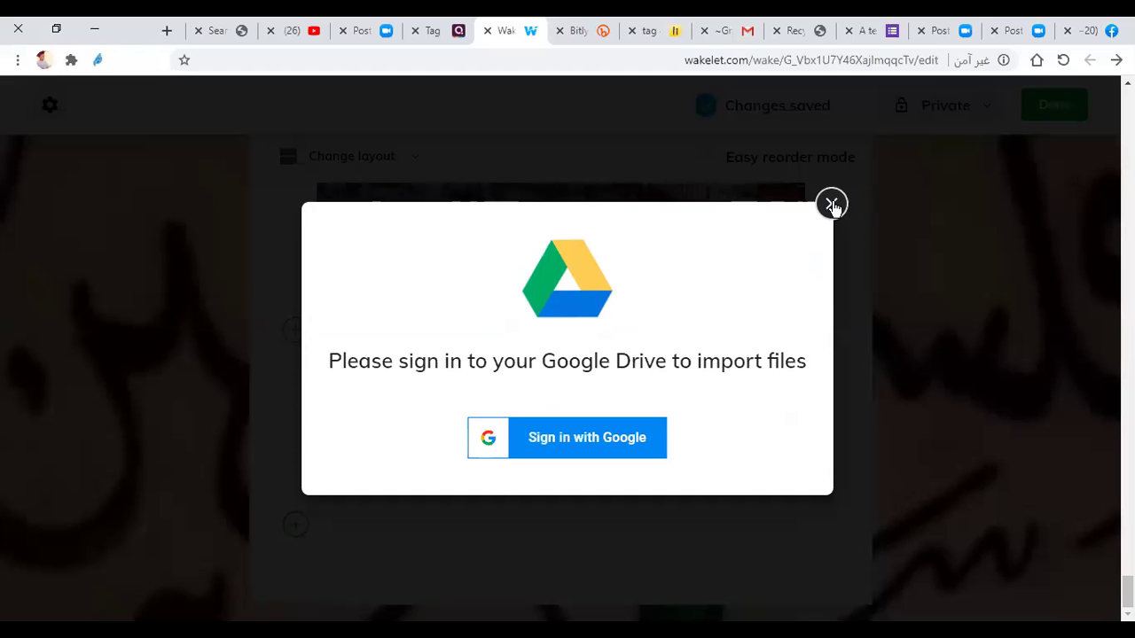
{"action": "left_click", "coordinate": [832, 206]}
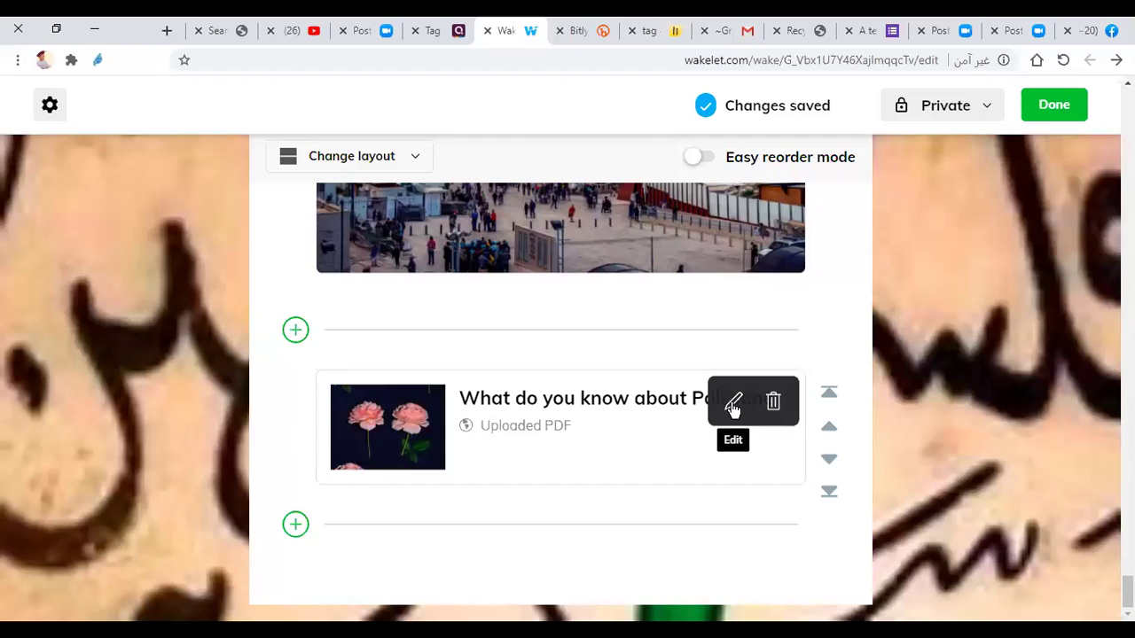
{"action": "left_click", "coordinate": [619, 518]}
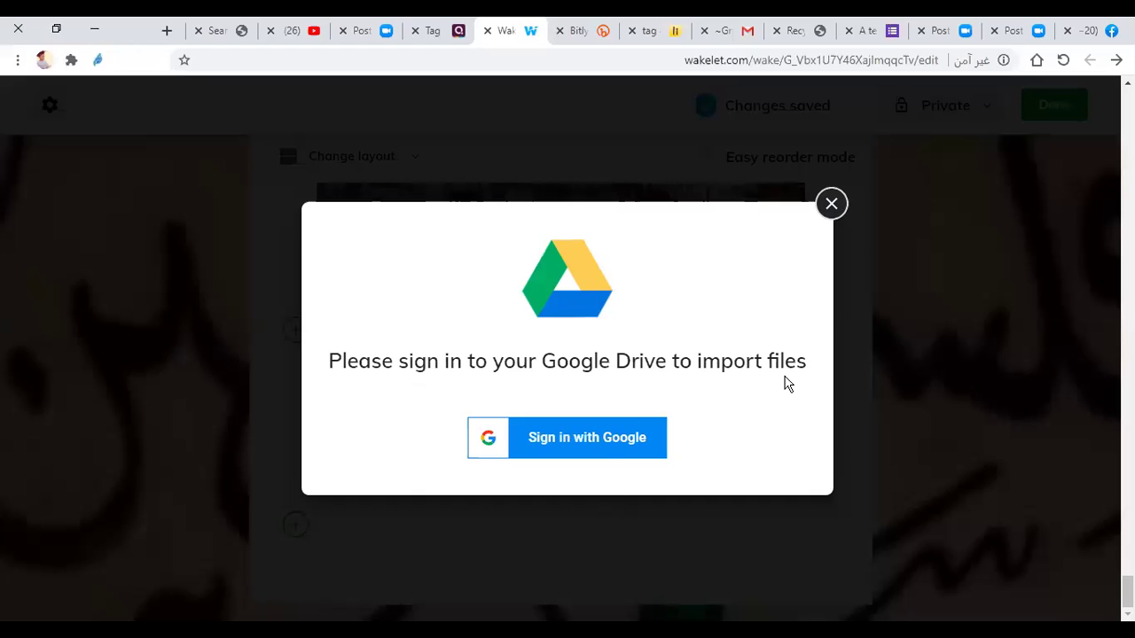
Step: Sign in to Google Drive and browse the files, first picking a certificate PDF
{"action": "left_click", "coordinate": [546, 456]}
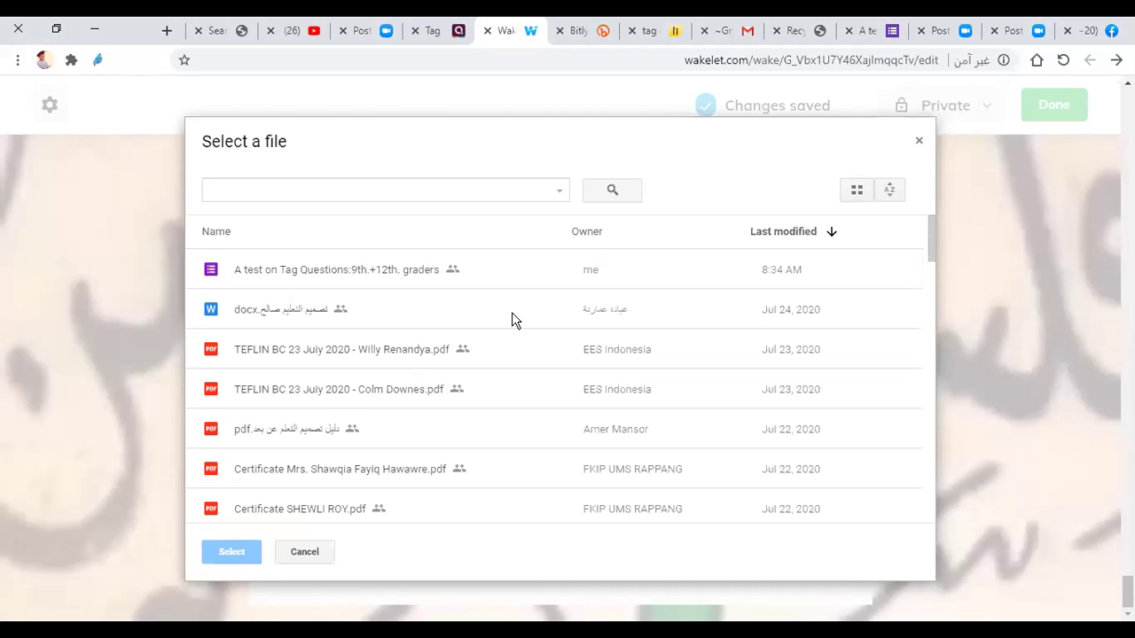
{"action": "scroll", "coordinate": [478, 332], "scroll_direction": "down", "scroll_amount": 1}
{"action": "scroll", "coordinate": [461, 336], "scroll_direction": "down", "scroll_amount": 3}
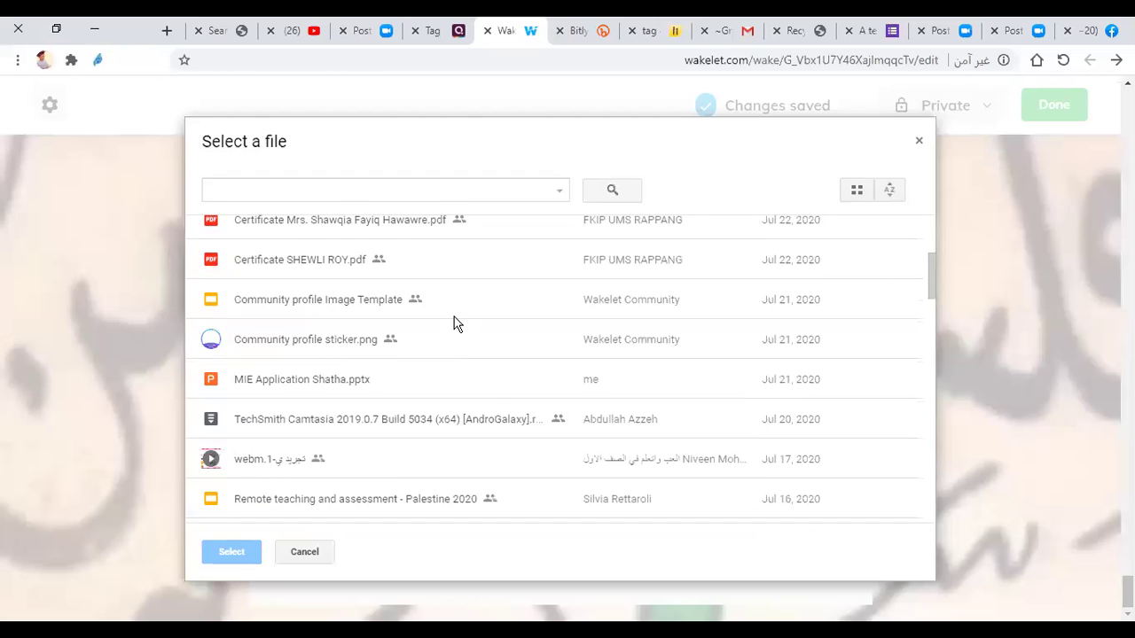
{"action": "scroll", "coordinate": [448, 302], "scroll_direction": "up", "scroll_amount": 2}
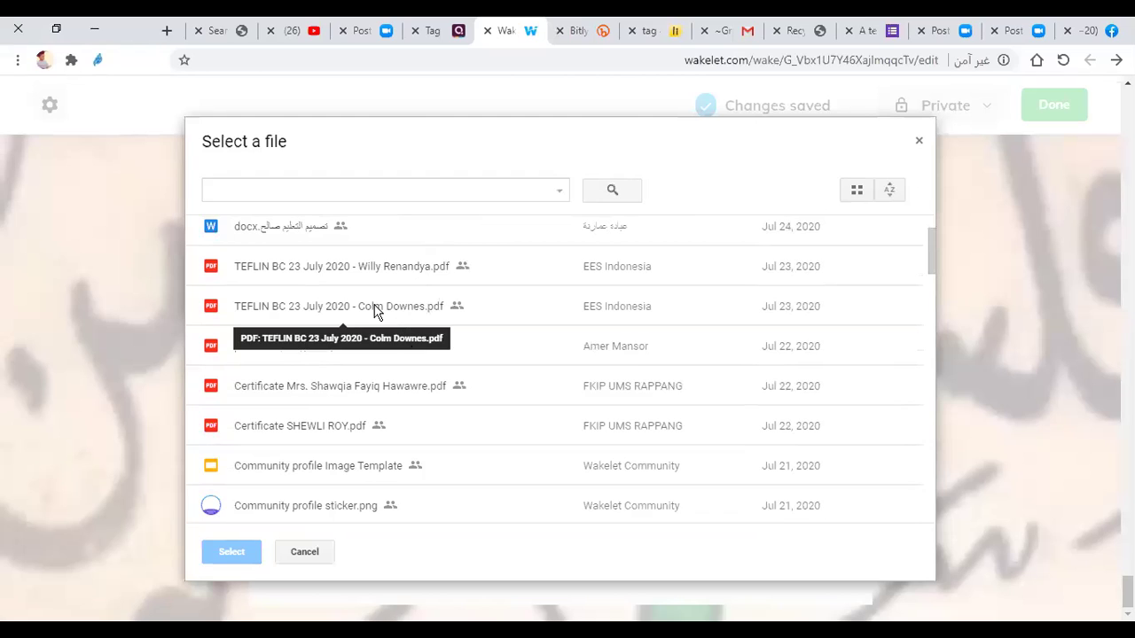
{"action": "left_click", "coordinate": [407, 388]}
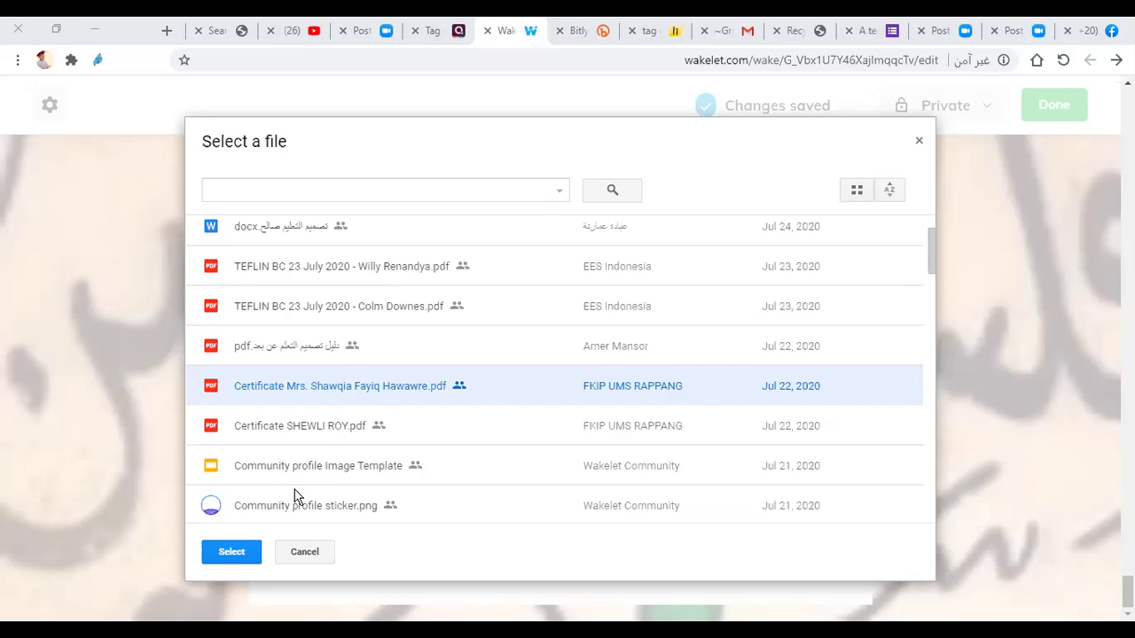
Step: Select the Arabic-titled '(1) 13' PDF instead and add it to the collection
{"action": "scroll", "coordinate": [420, 374], "scroll_direction": "down", "scroll_amount": 3}
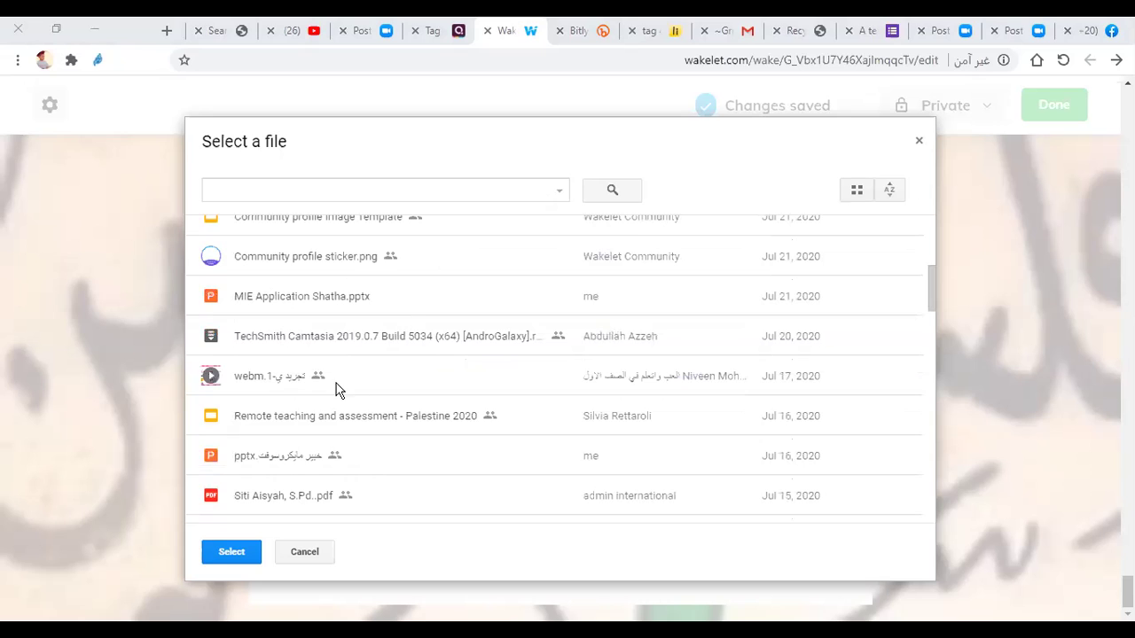
{"action": "scroll", "coordinate": [314, 434], "scroll_direction": "down", "scroll_amount": 2}
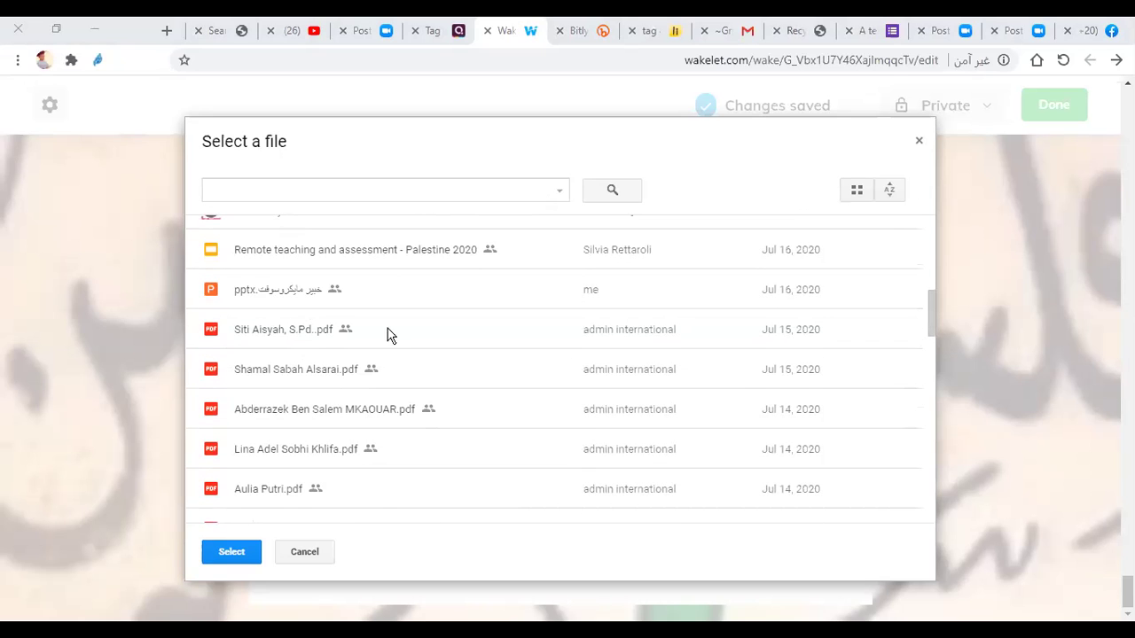
{"action": "scroll", "coordinate": [306, 476], "scroll_direction": "down", "scroll_amount": 2}
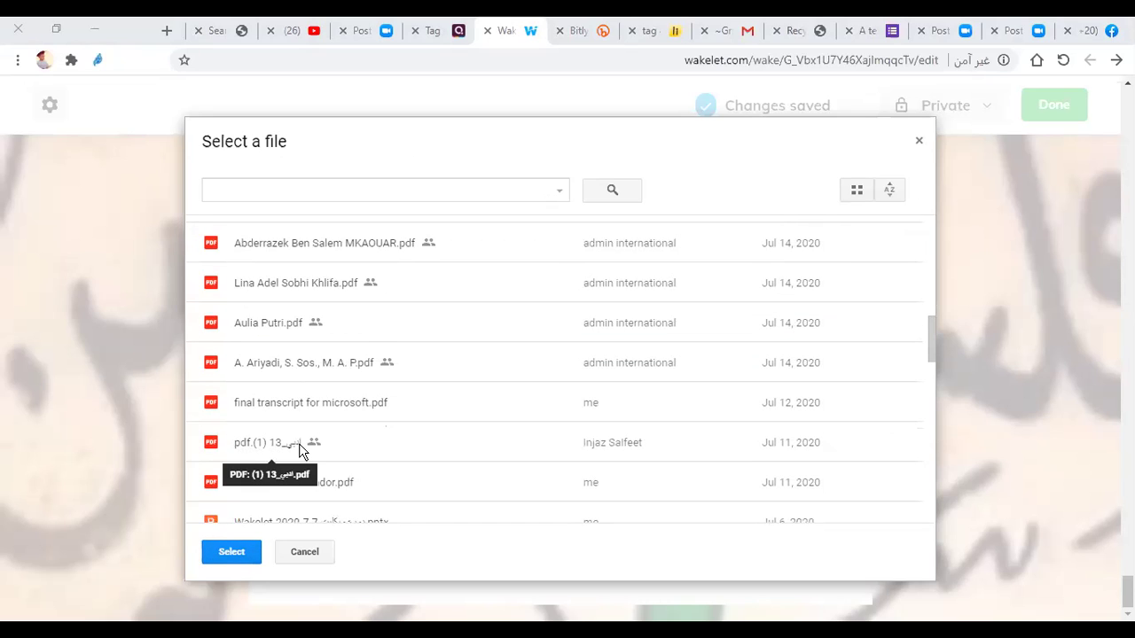
{"action": "left_click", "coordinate": [299, 451]}
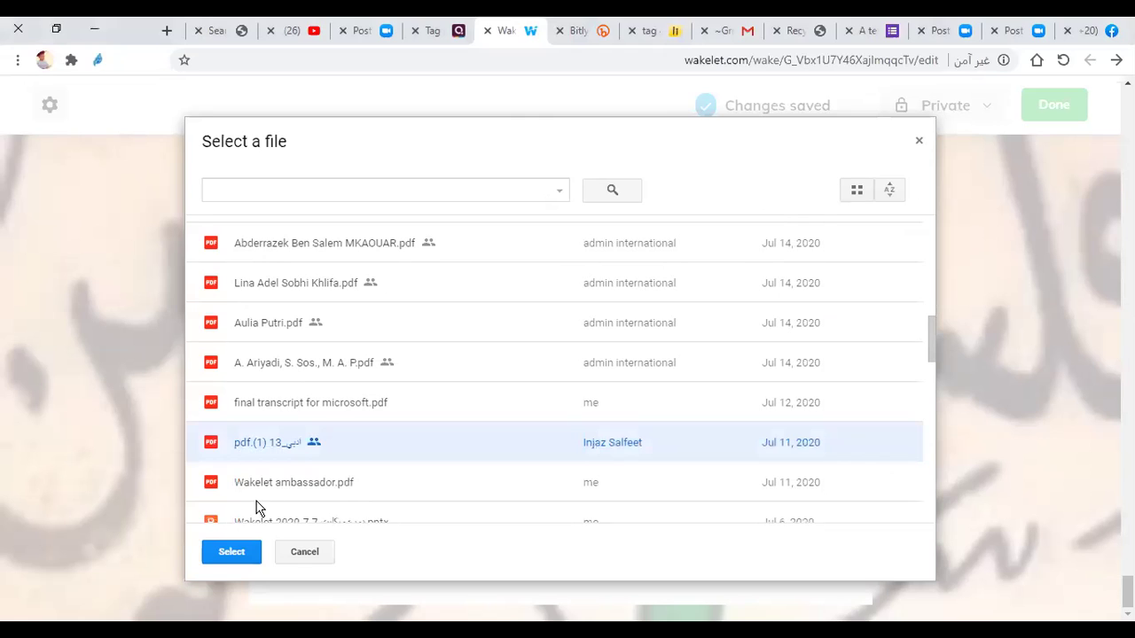
{"action": "left_click", "coordinate": [230, 542]}
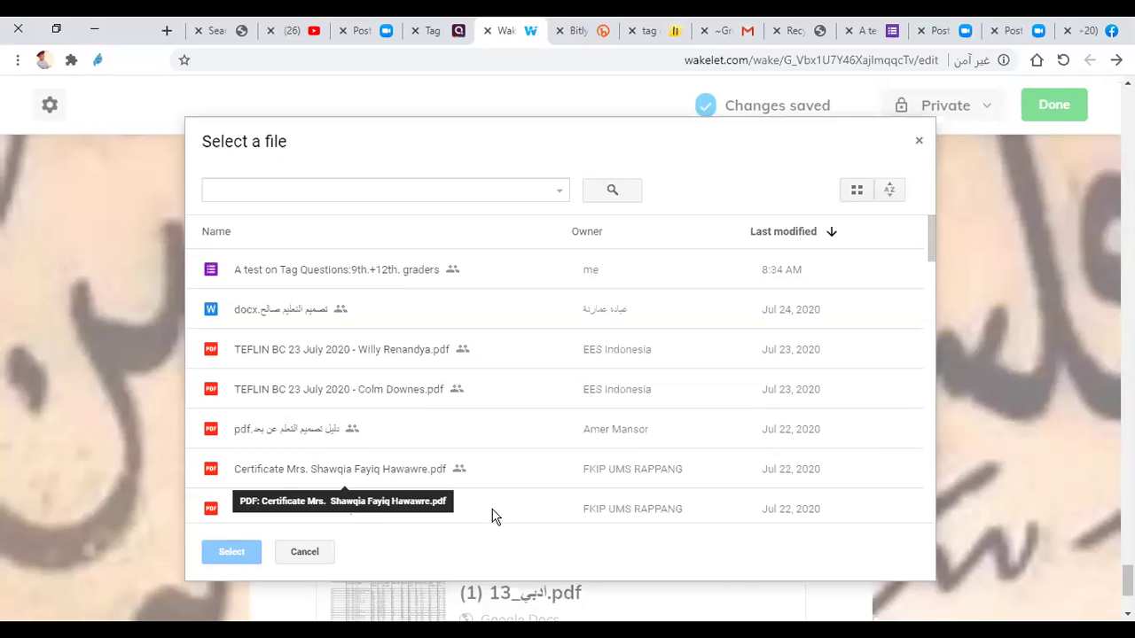
Step: Look through the Google Drive file list, then close the 'Select a file' picker
{"action": "scroll", "coordinate": [496, 523], "scroll_direction": "down", "scroll_amount": 2}
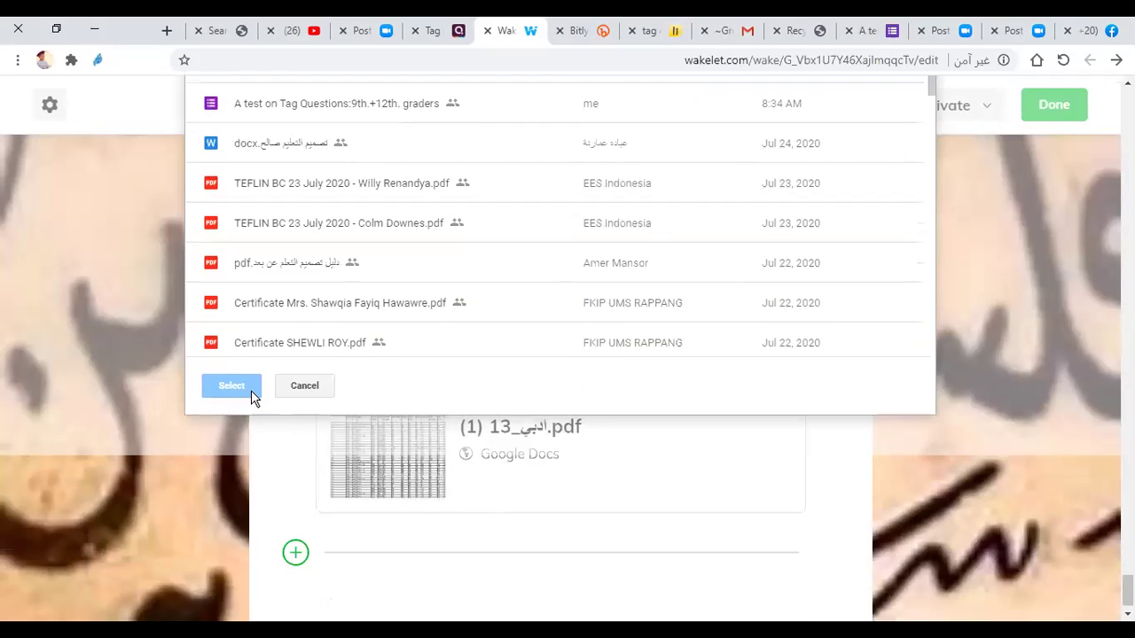
{"action": "scroll", "coordinate": [252, 398], "scroll_direction": "up", "scroll_amount": 2}
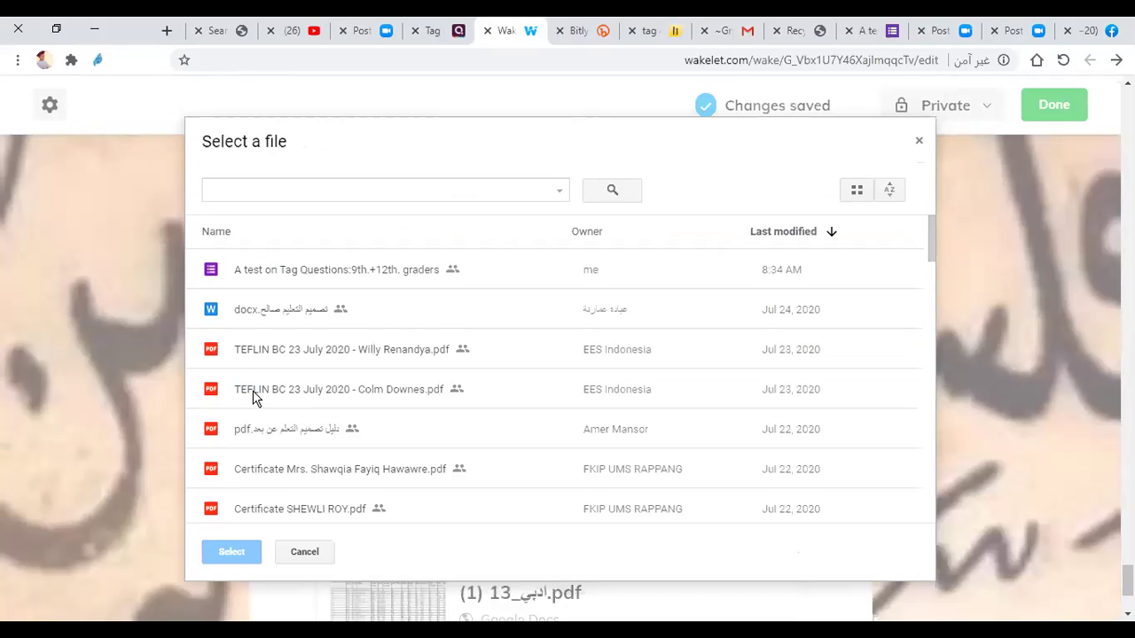
{"action": "scroll", "coordinate": [253, 398], "scroll_direction": "up", "scroll_amount": 2}
{"action": "scroll", "coordinate": [446, 411], "scroll_direction": "down", "scroll_amount": 5}
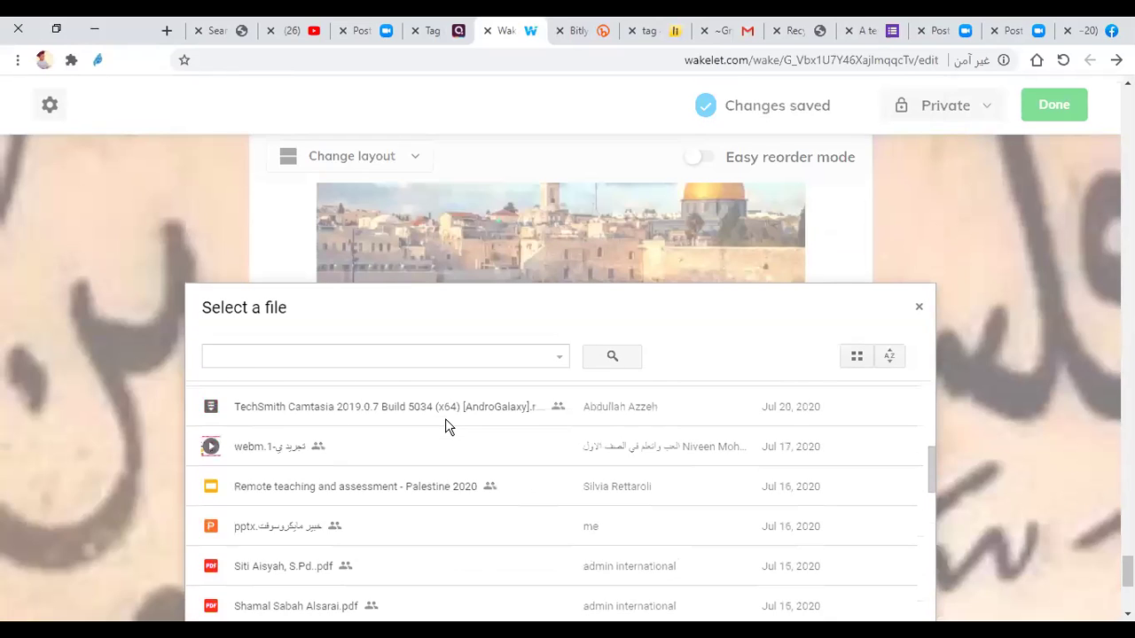
{"action": "scroll", "coordinate": [445, 425], "scroll_direction": "down", "scroll_amount": 10}
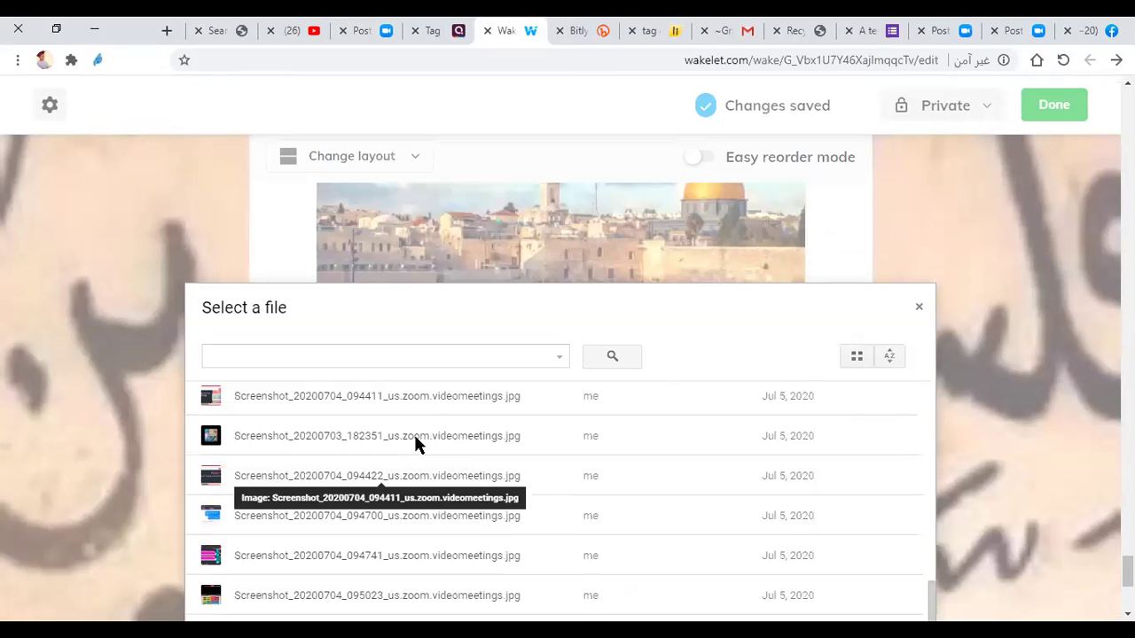
{"action": "scroll", "coordinate": [423, 449], "scroll_direction": "down", "scroll_amount": 3}
{"action": "scroll", "coordinate": [420, 448], "scroll_direction": "down", "scroll_amount": 3}
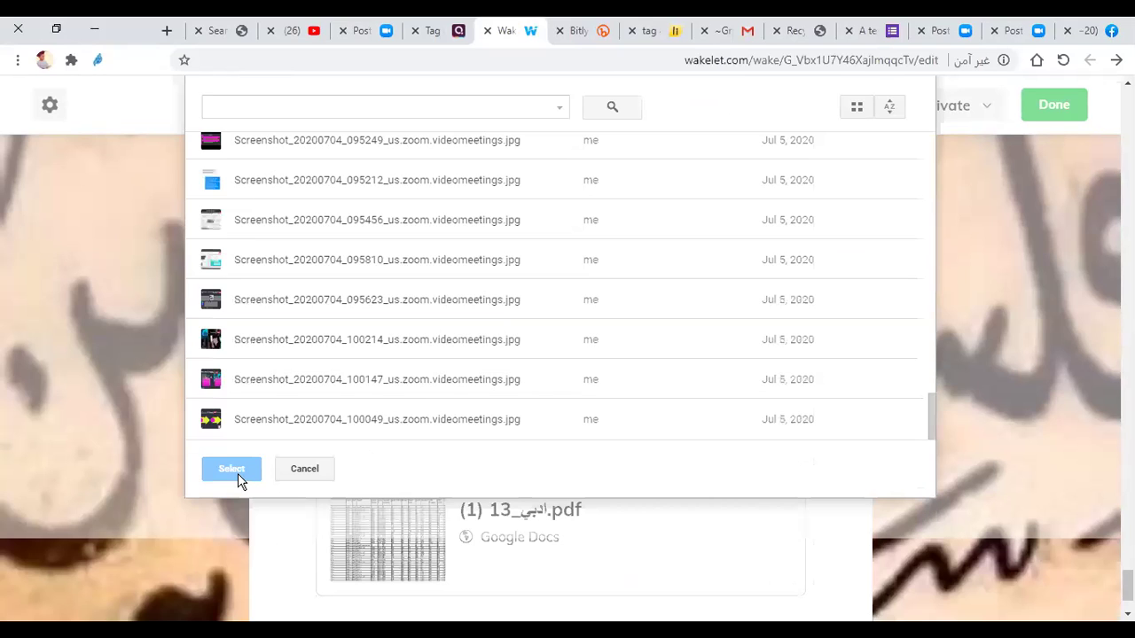
{"action": "scroll", "coordinate": [433, 407], "scroll_direction": "up", "scroll_amount": 5}
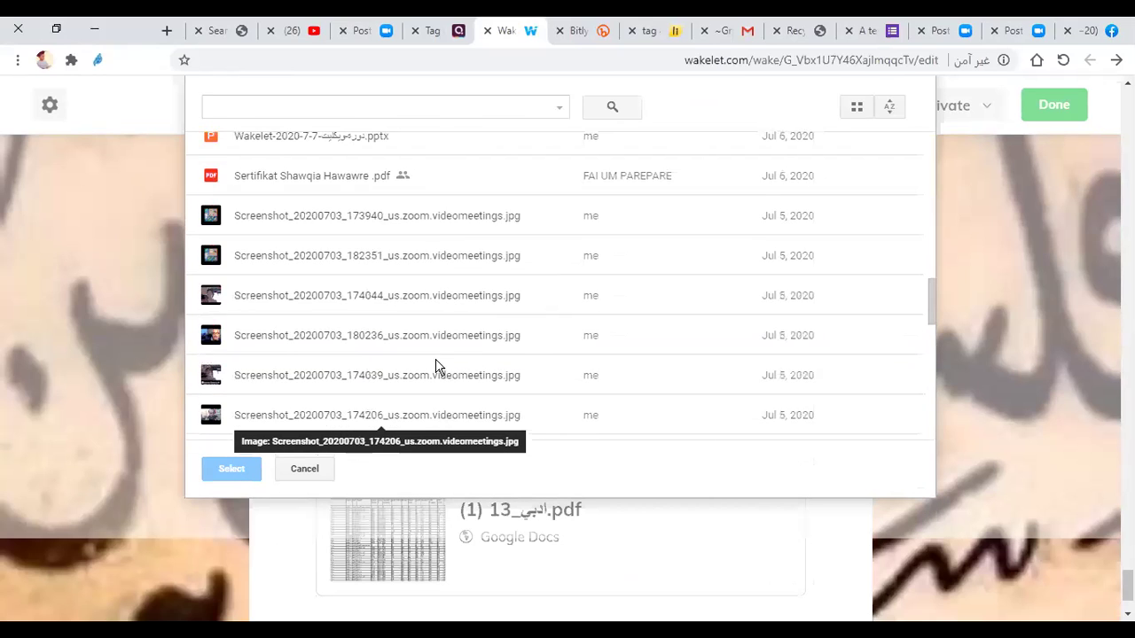
{"action": "scroll", "coordinate": [438, 362], "scroll_direction": "up", "scroll_amount": 5}
{"action": "scroll", "coordinate": [437, 357], "scroll_direction": "up", "scroll_amount": 3}
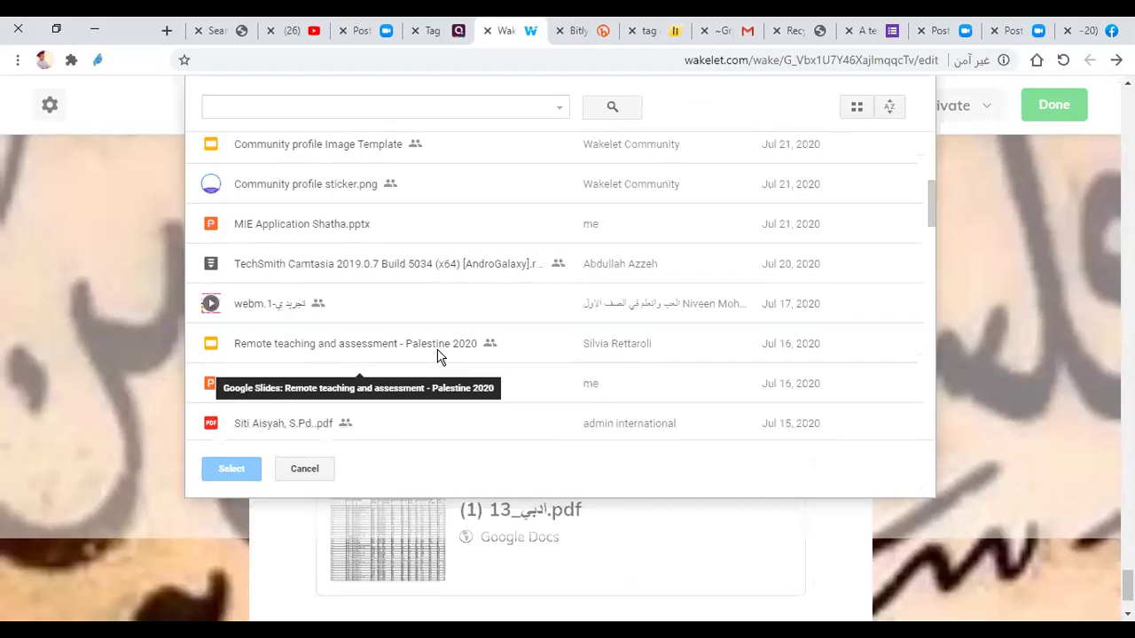
{"action": "scroll", "coordinate": [438, 352], "scroll_direction": "down", "scroll_amount": 2}
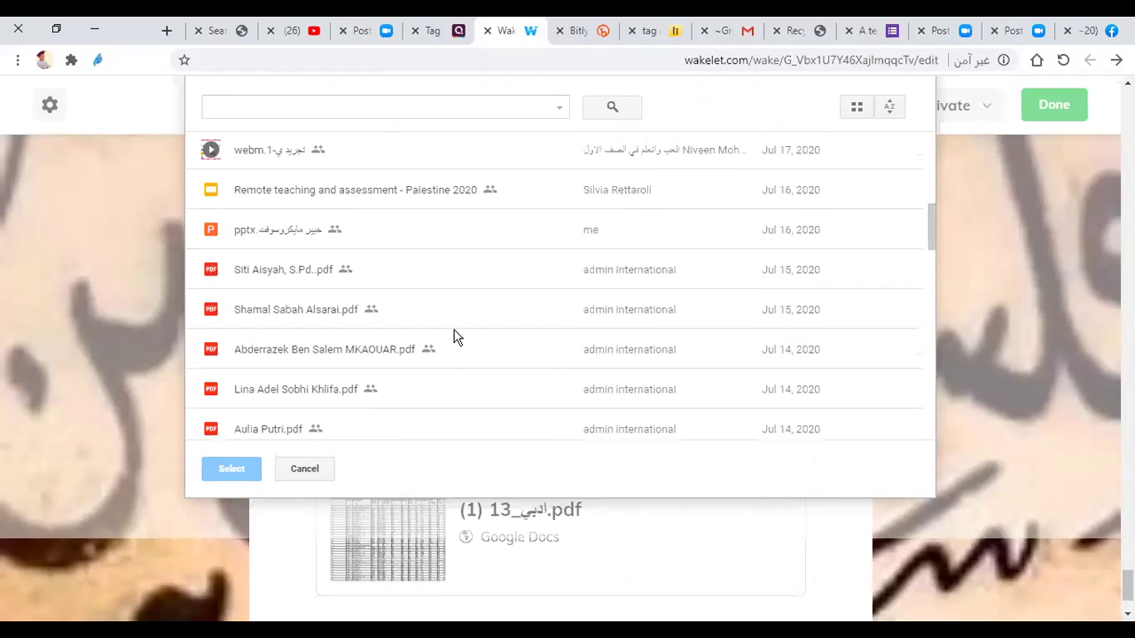
{"action": "scroll", "coordinate": [456, 355], "scroll_direction": "down", "scroll_amount": 4}
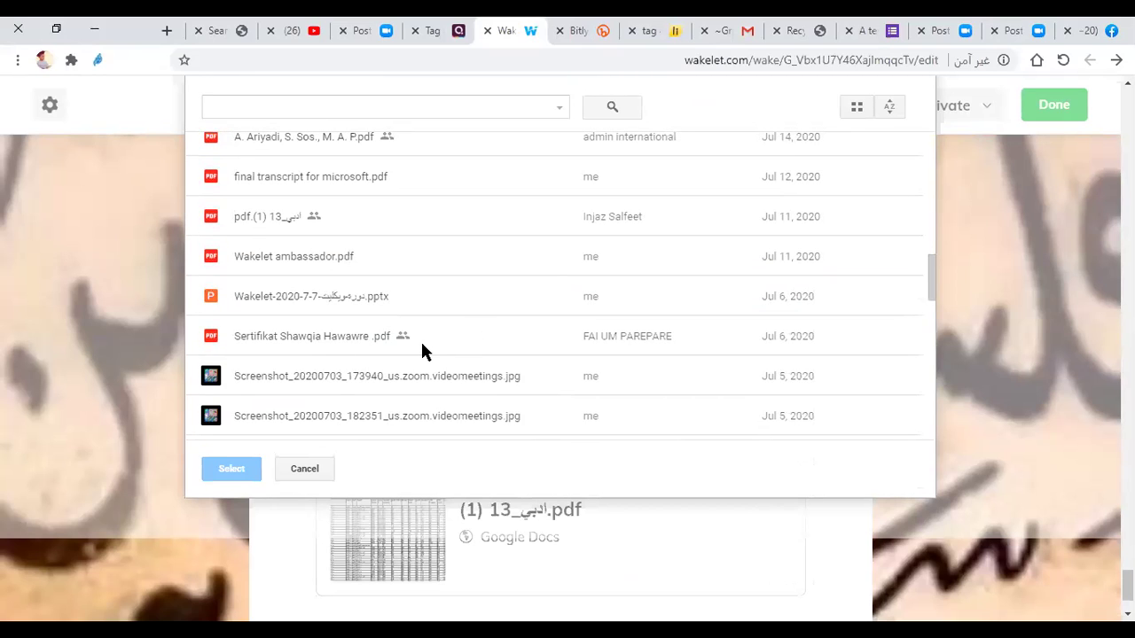
{"action": "scroll", "coordinate": [851, 164], "scroll_direction": "up", "scroll_amount": 5}
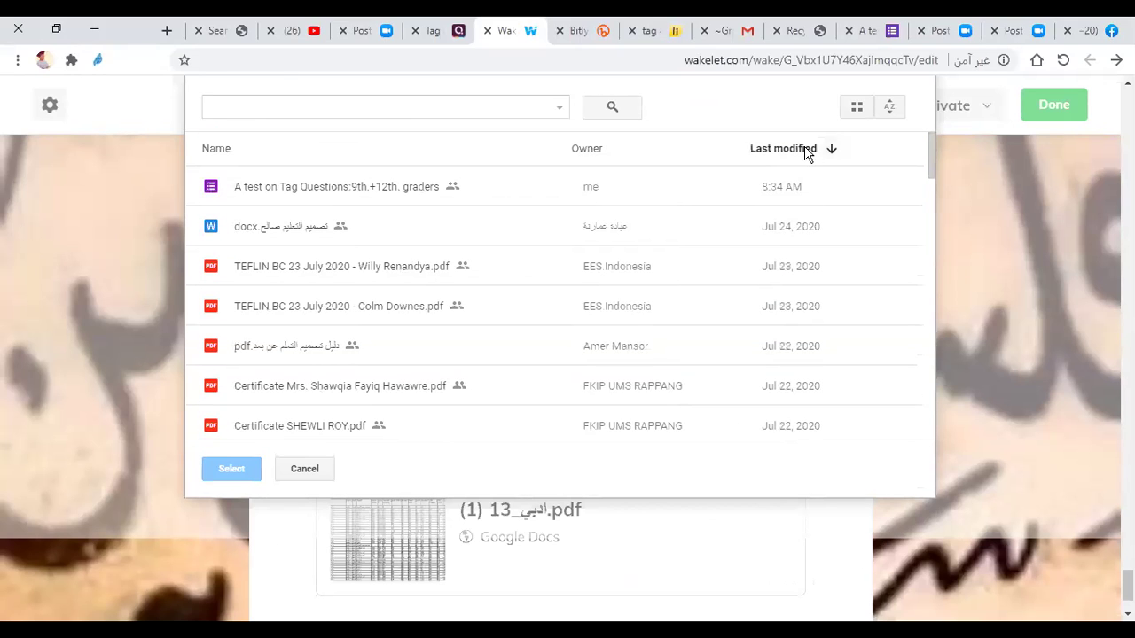
{"action": "scroll", "coordinate": [808, 169], "scroll_direction": "up", "scroll_amount": 3}
{"action": "scroll", "coordinate": [741, 322], "scroll_direction": "up", "scroll_amount": 3}
{"action": "scroll", "coordinate": [780, 337], "scroll_direction": "down", "scroll_amount": 3}
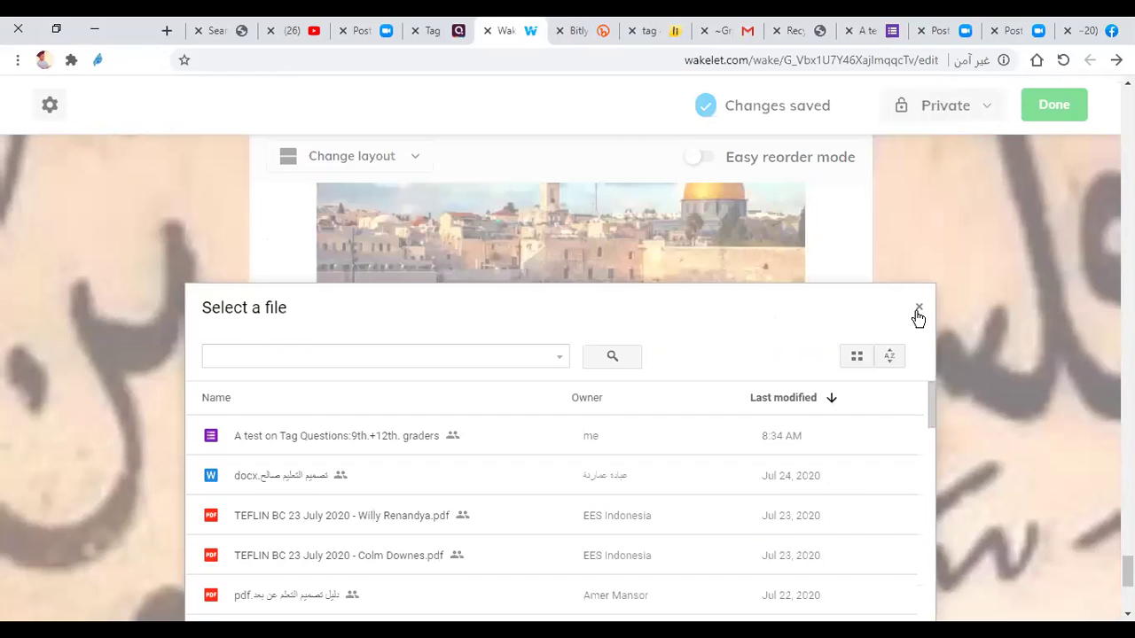
{"action": "left_click", "coordinate": [918, 314]}
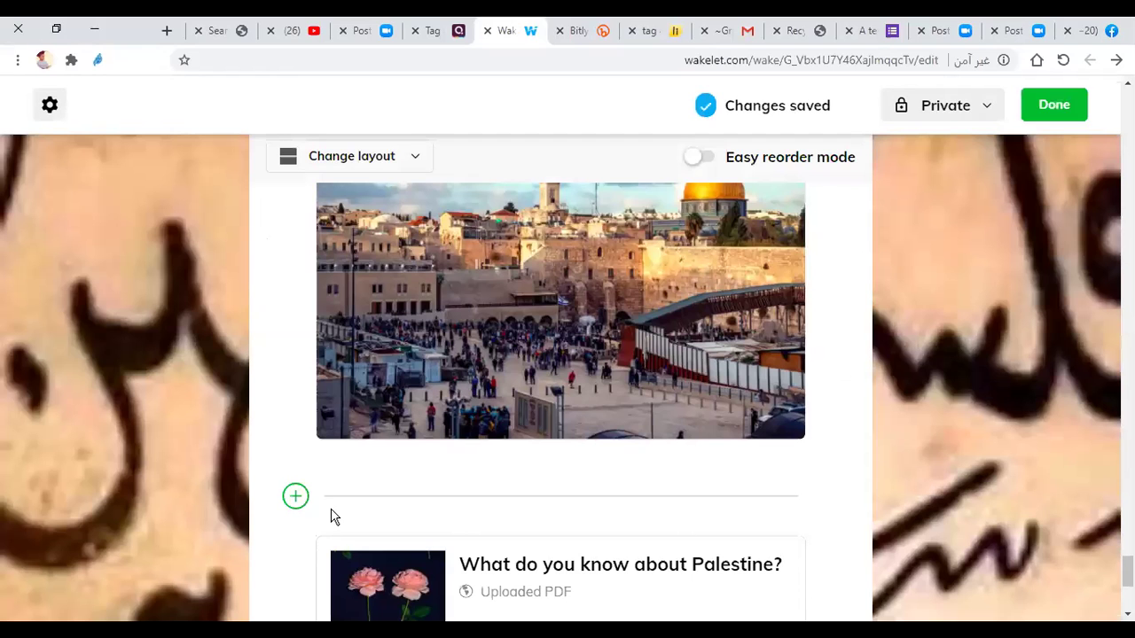
Step: Show the add-item choices beneath the '(1) 13' PDF card
{"action": "scroll", "coordinate": [380, 494], "scroll_direction": "down", "scroll_amount": 4}
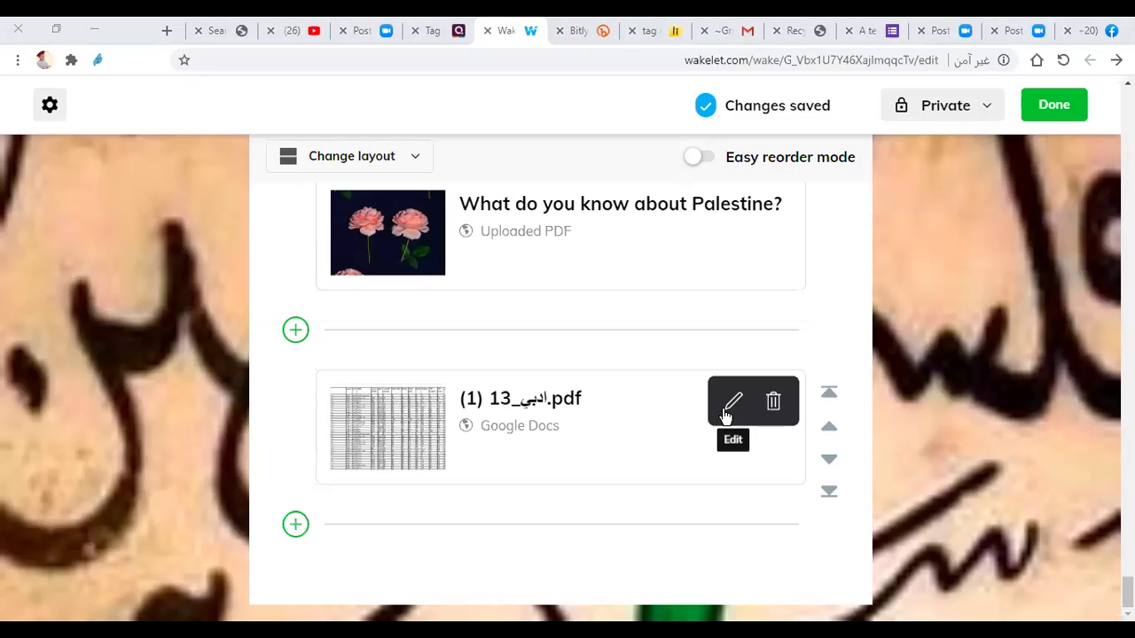
{"action": "left_click", "coordinate": [295, 526]}
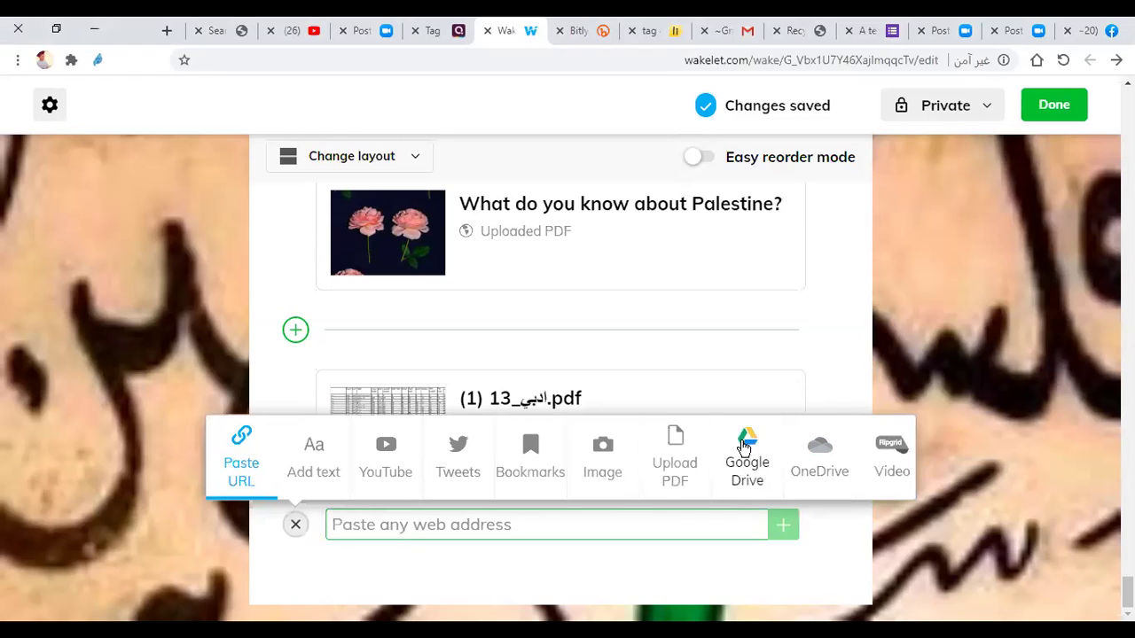
Step: Pick OneDrive as the source and look for certificate_mie_t.docx in the OneDrive picker
{"action": "left_click", "coordinate": [823, 460]}
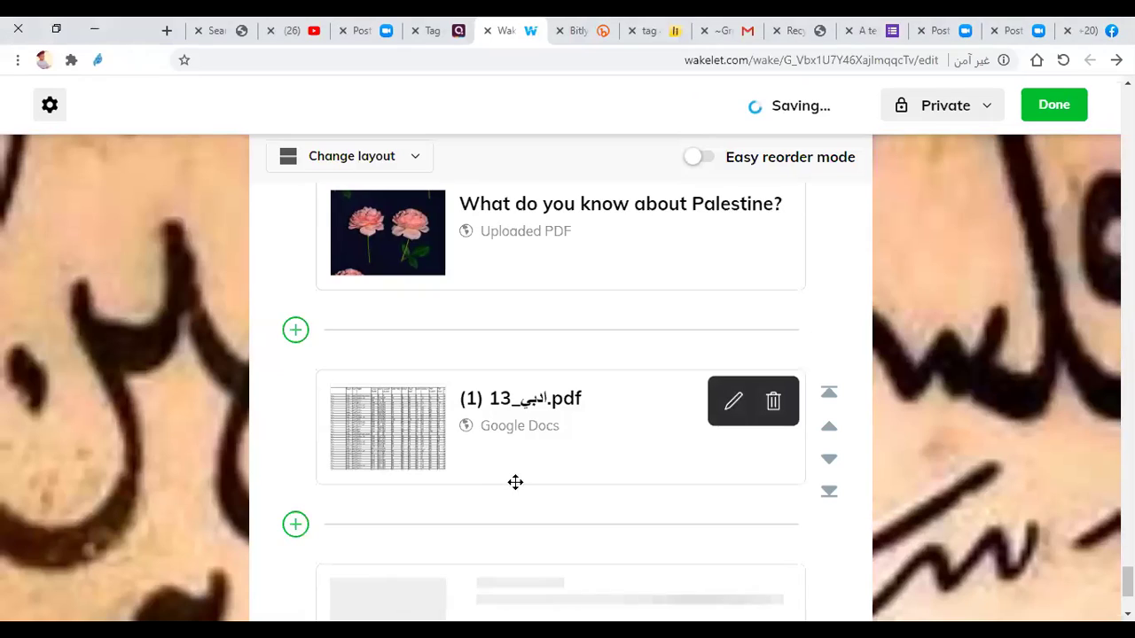
{"action": "scroll", "coordinate": [515, 483], "scroll_direction": "down", "scroll_amount": 2}
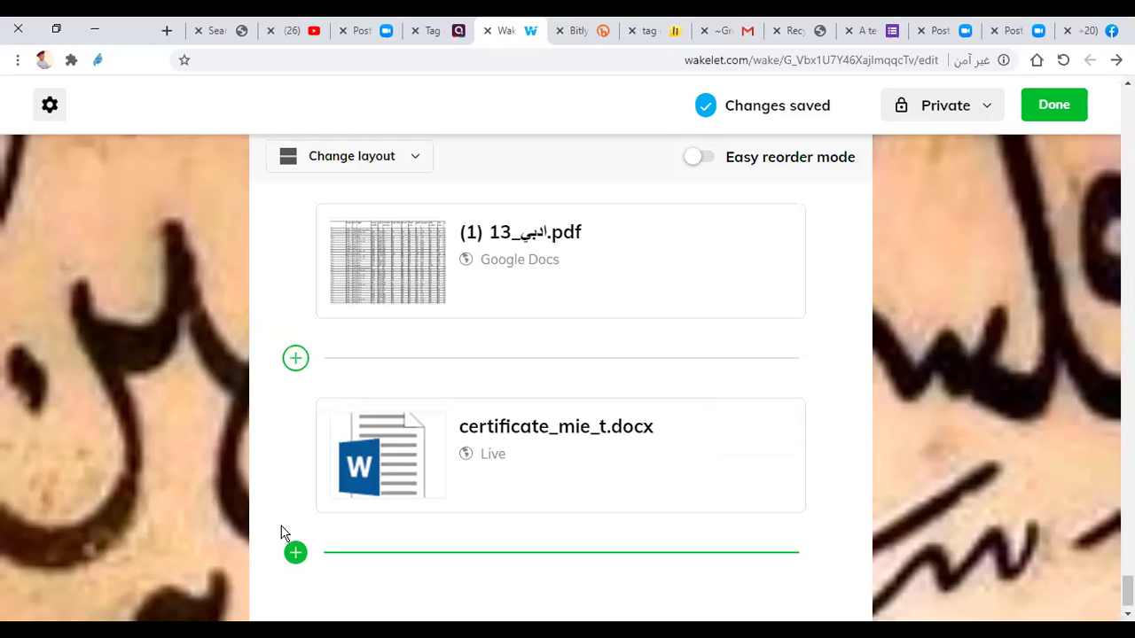
{"action": "left_click", "coordinate": [294, 551]}
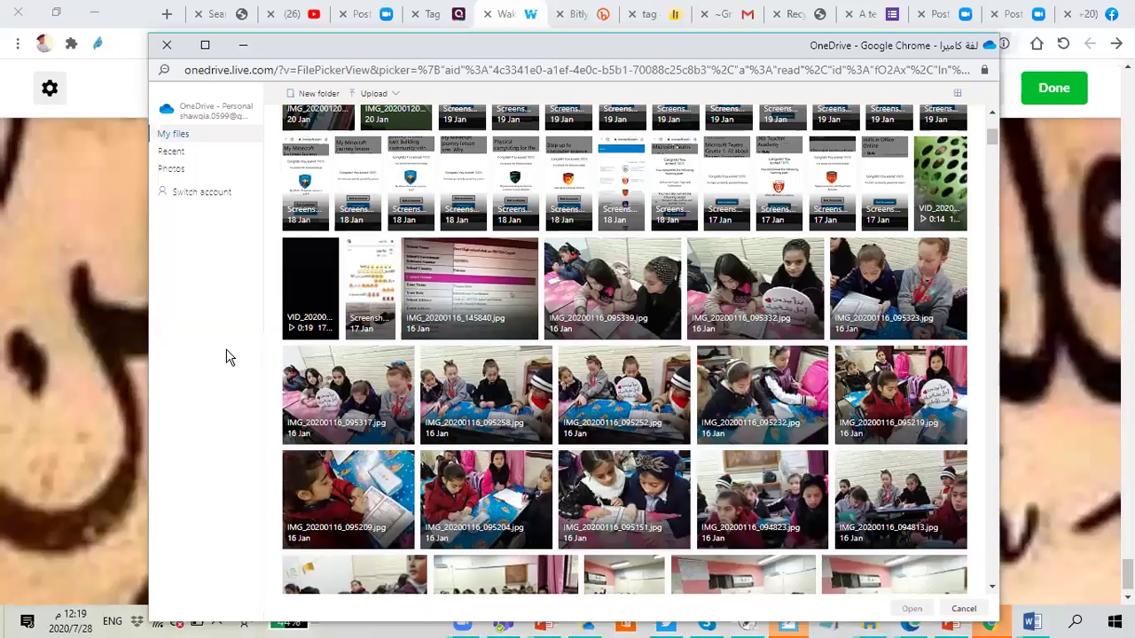
Step: Select IMG_20200115_133304.jpg over IMG_20200115_133258 in the OneDrive picker and open it
{"action": "scroll", "coordinate": [673, 443], "scroll_direction": "down", "scroll_amount": 2}
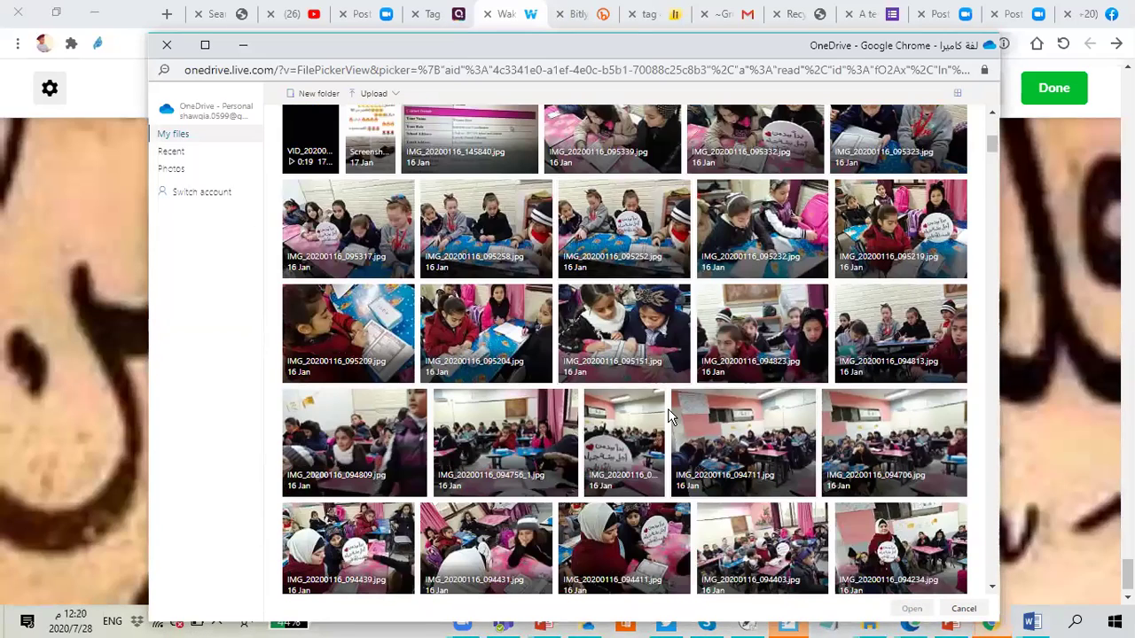
{"action": "scroll", "coordinate": [669, 416], "scroll_direction": "down", "scroll_amount": 1}
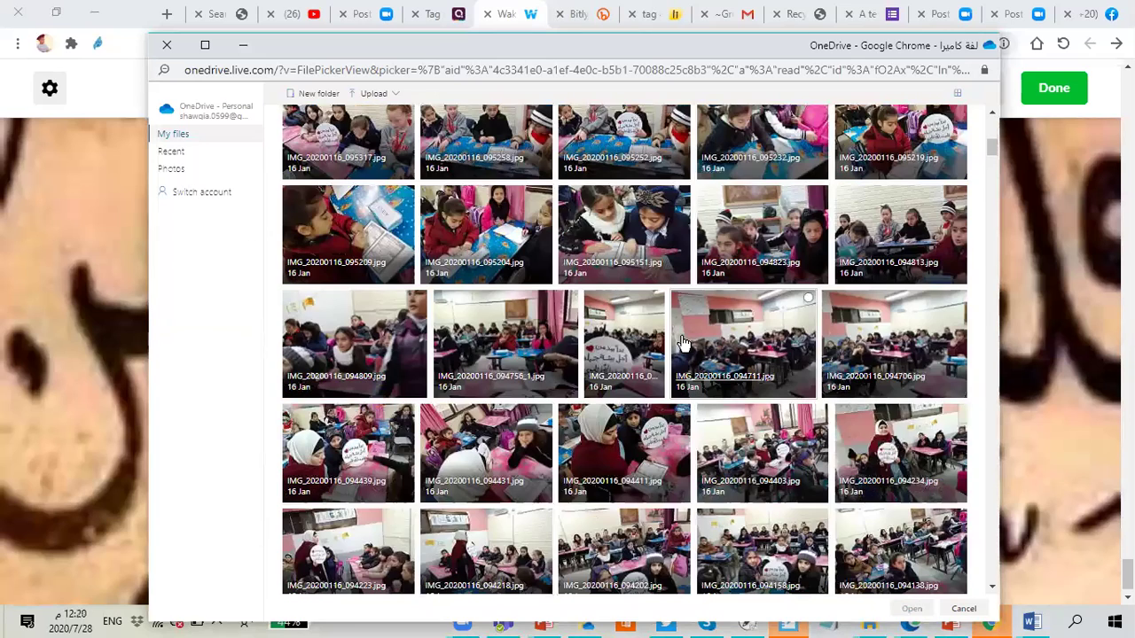
{"action": "scroll", "coordinate": [593, 293], "scroll_direction": "down", "scroll_amount": 5}
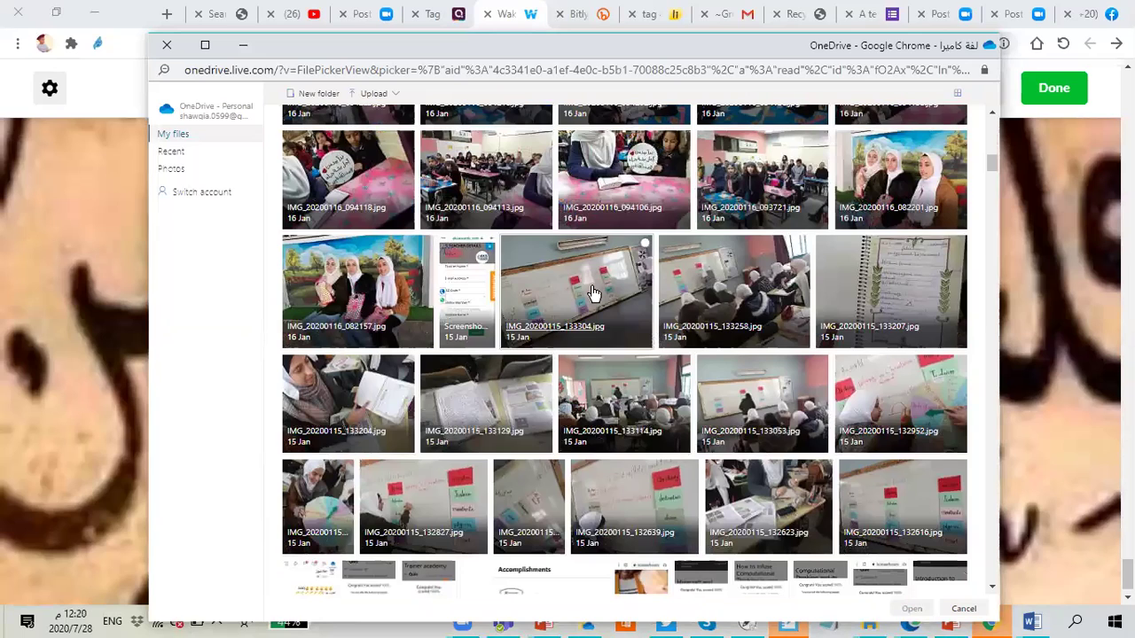
{"action": "left_click", "coordinate": [644, 245]}
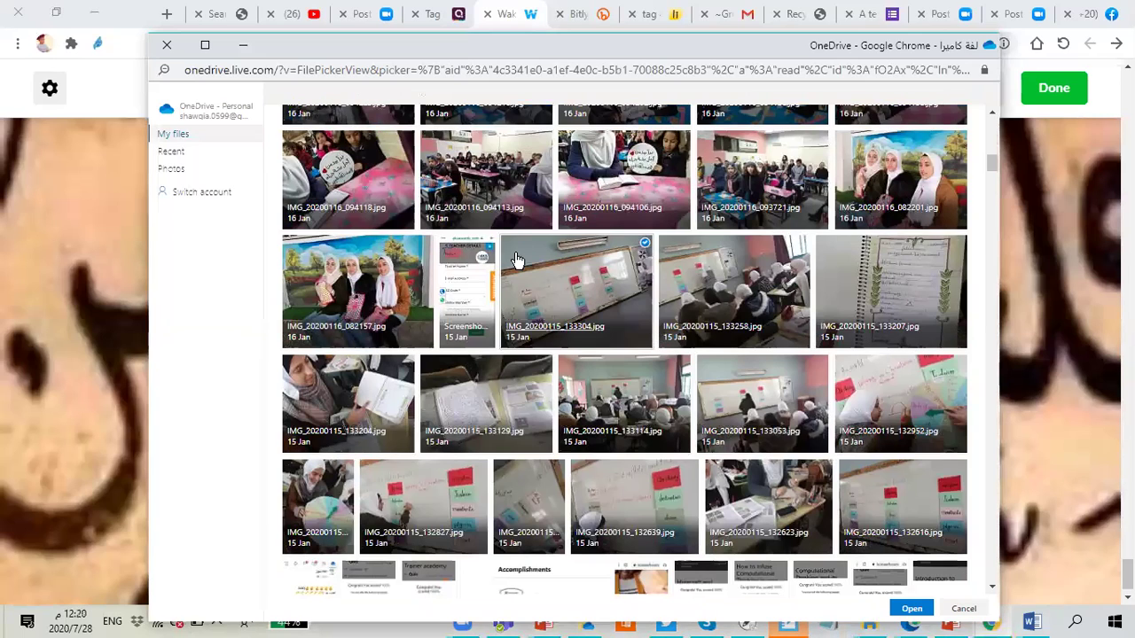
{"action": "left_click", "coordinate": [803, 245]}
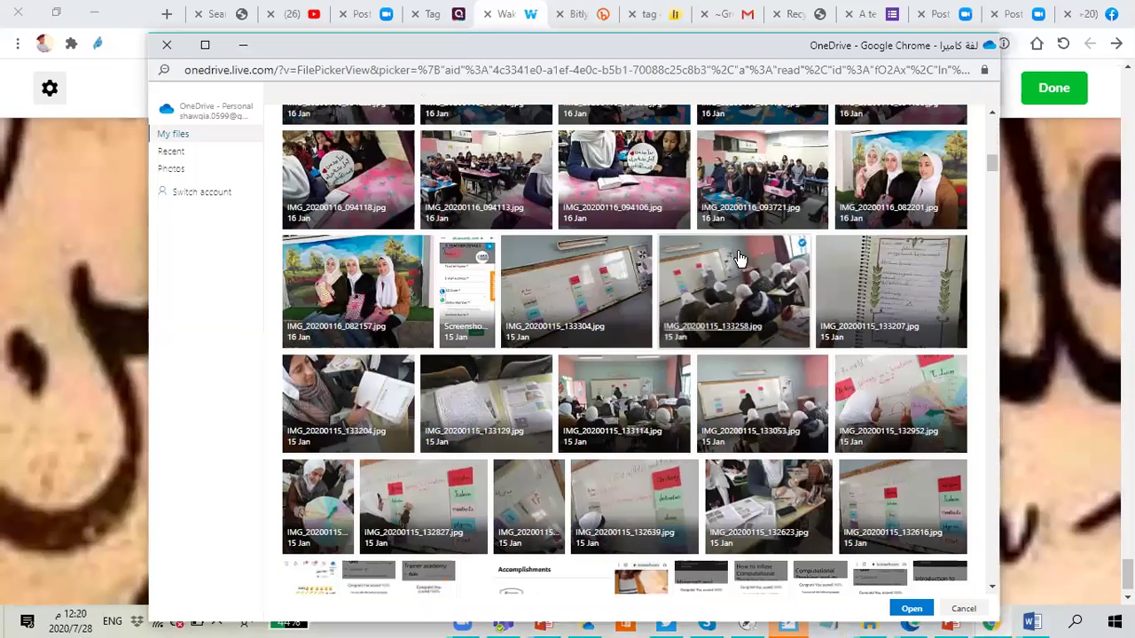
{"action": "left_click", "coordinate": [644, 245]}
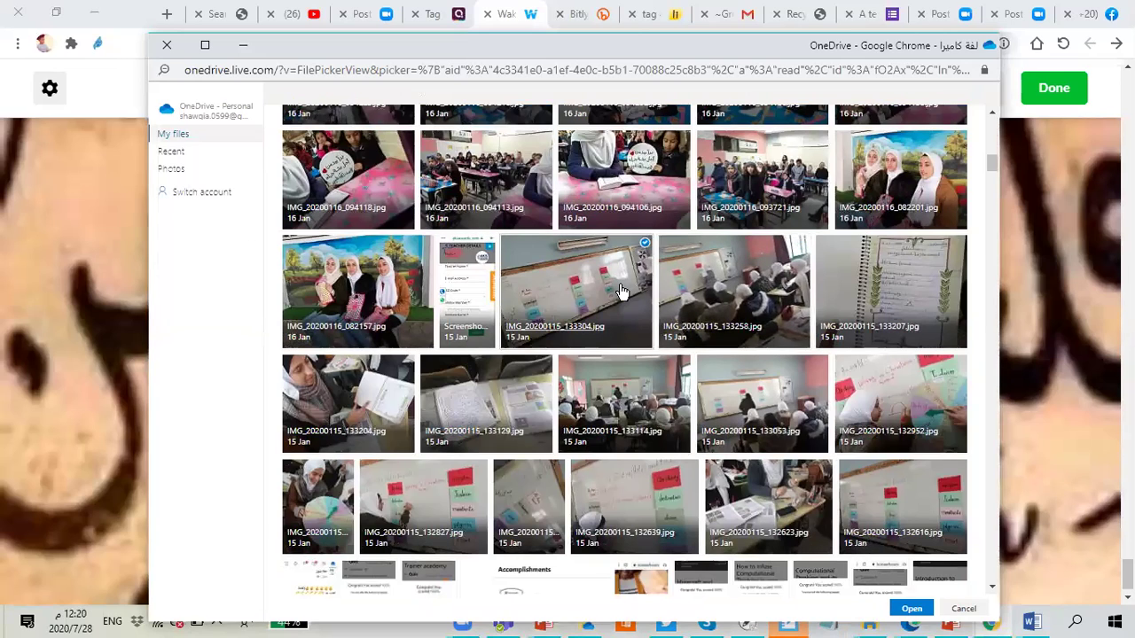
{"action": "left_click", "coordinate": [802, 244]}
{"action": "left_click", "coordinate": [644, 244]}
{"action": "left_click", "coordinate": [913, 610]}
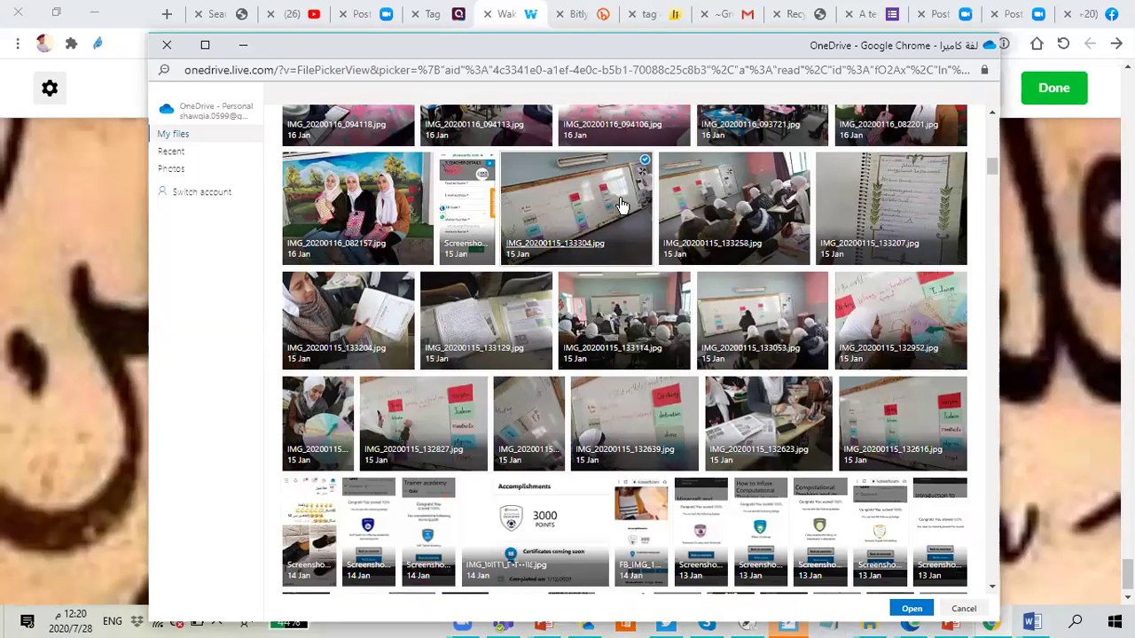
Step: Fix the photo selection, leaving IMG_20200115_133114 unselected, and insert the whiteboard photo
{"action": "left_click", "coordinate": [644, 160]}
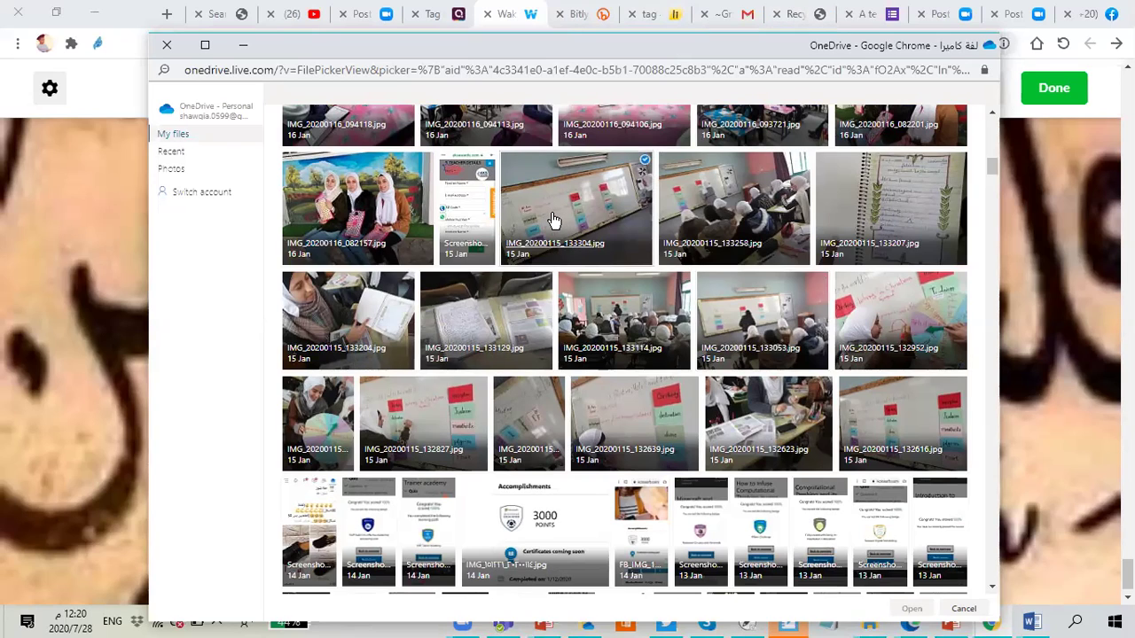
{"action": "left_click", "coordinate": [688, 335]}
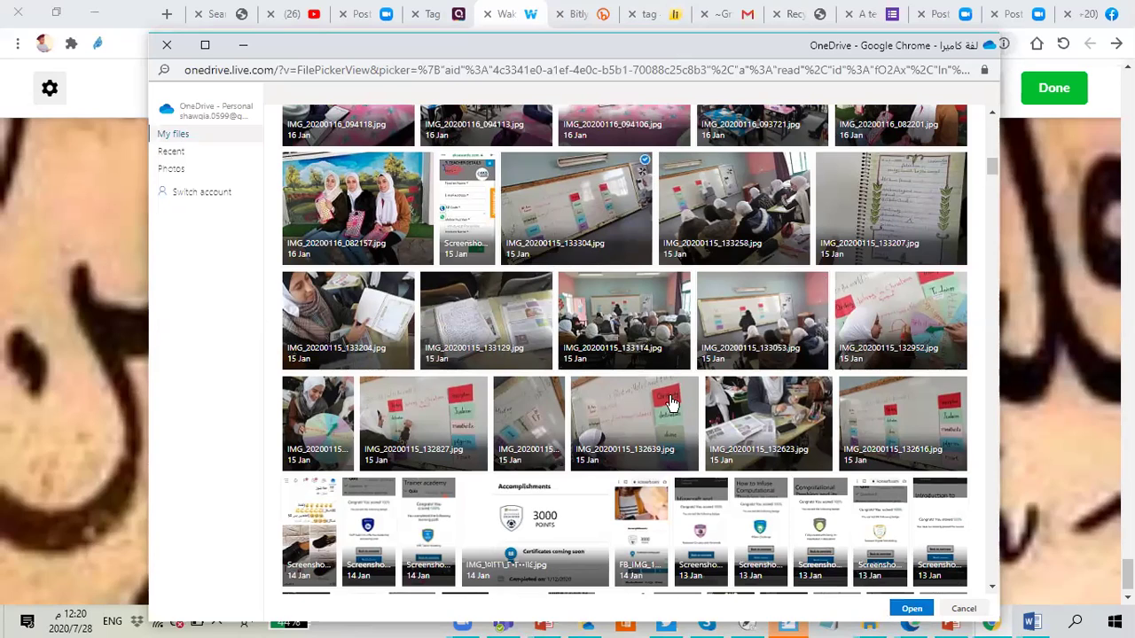
{"action": "left_click", "coordinate": [642, 337]}
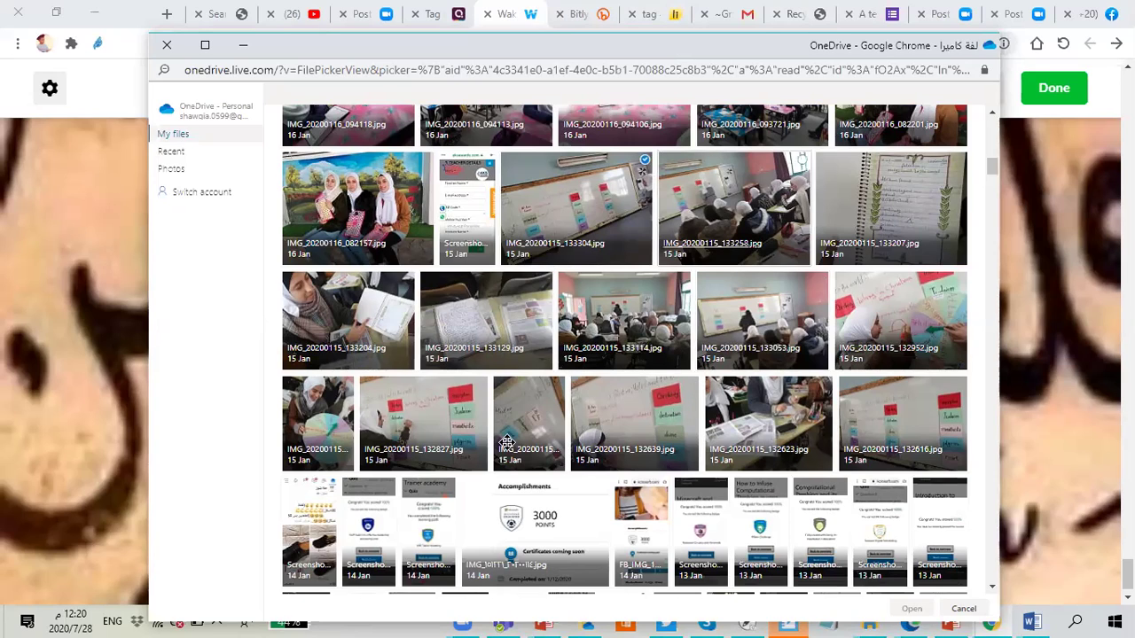
{"action": "double_click", "coordinate": [485, 488]}
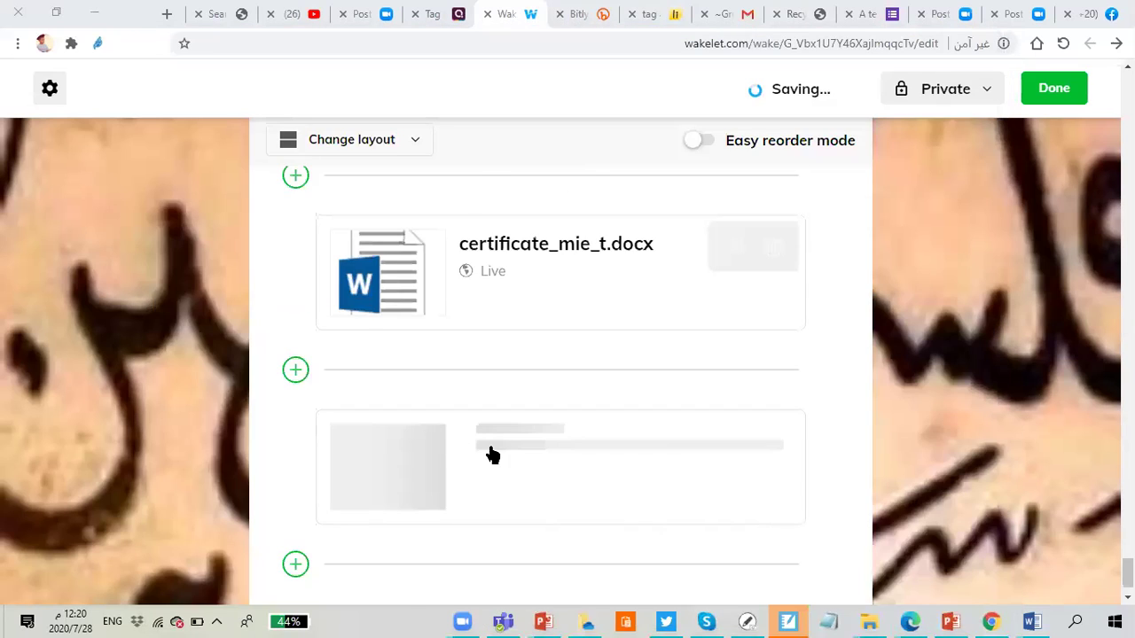
Step: Add a new item below the last card as a recorded Video (Flipgrid)
{"action": "scroll", "coordinate": [488, 453], "scroll_direction": "down", "scroll_amount": 1}
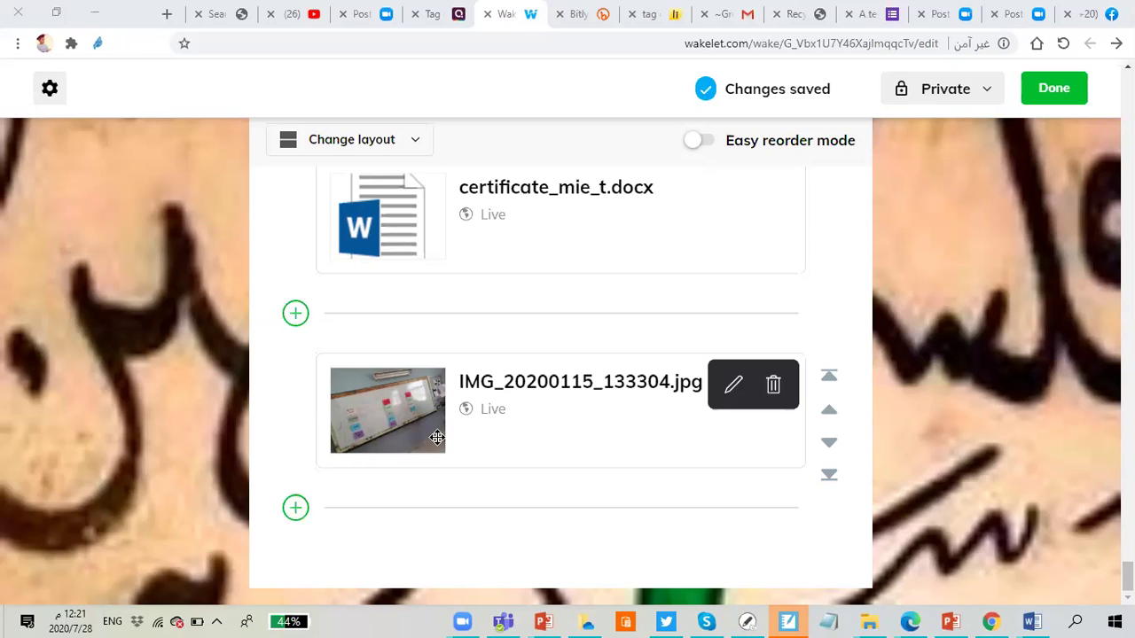
{"action": "left_click", "coordinate": [295, 509]}
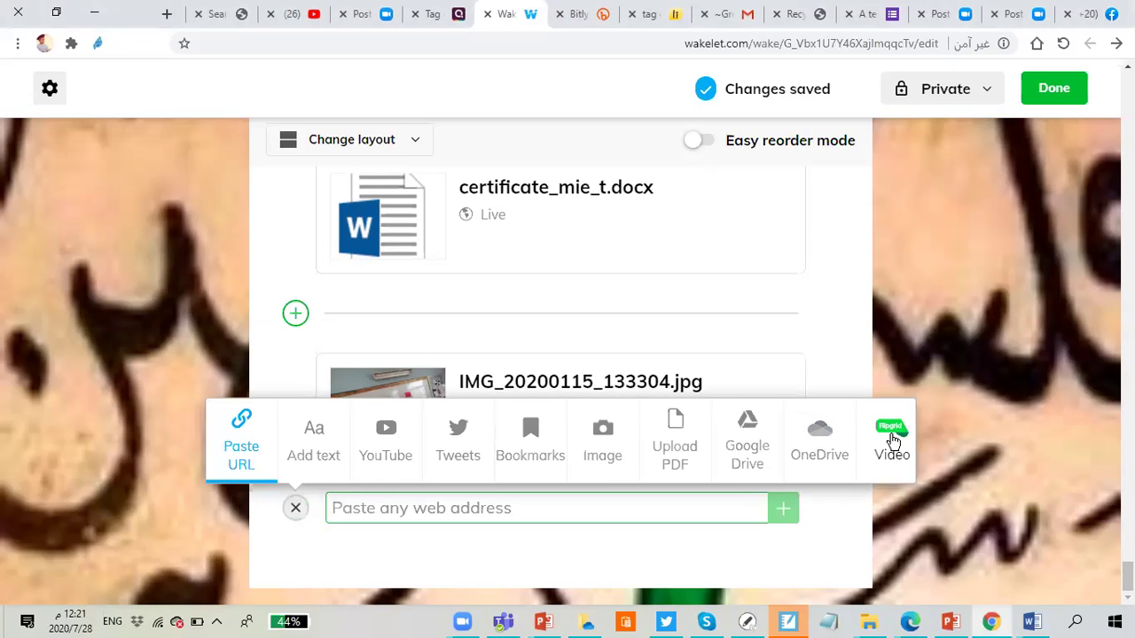
{"action": "left_click", "coordinate": [891, 451]}
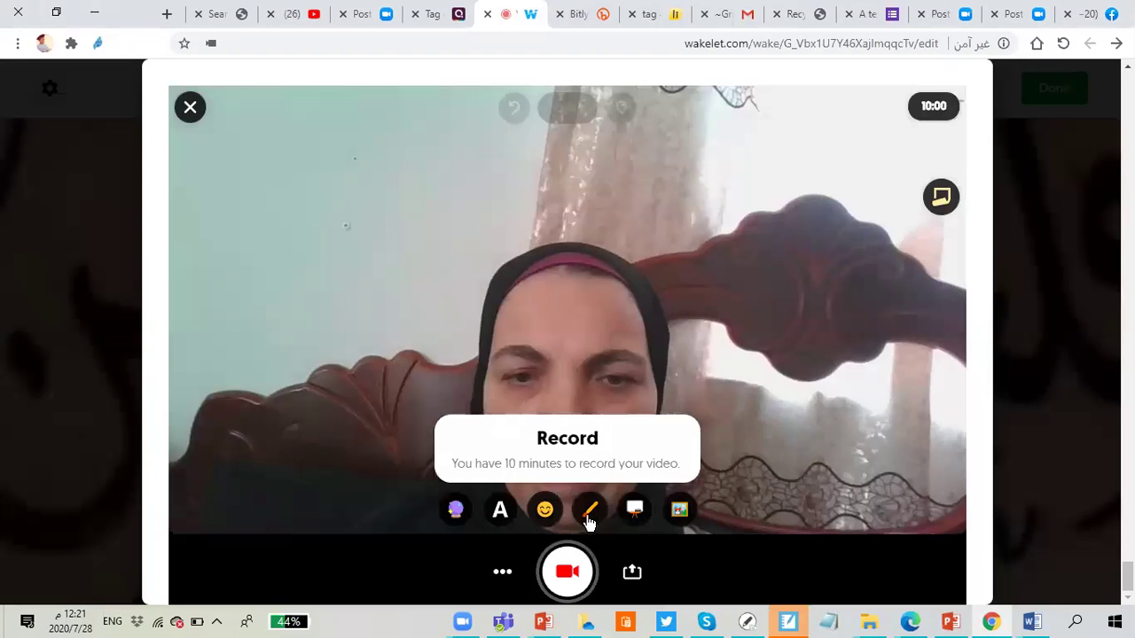
Step: Upload a boy's photo as a sticker, stretch it to full frame width, and nudge it lower
{"action": "left_click", "coordinate": [681, 509]}
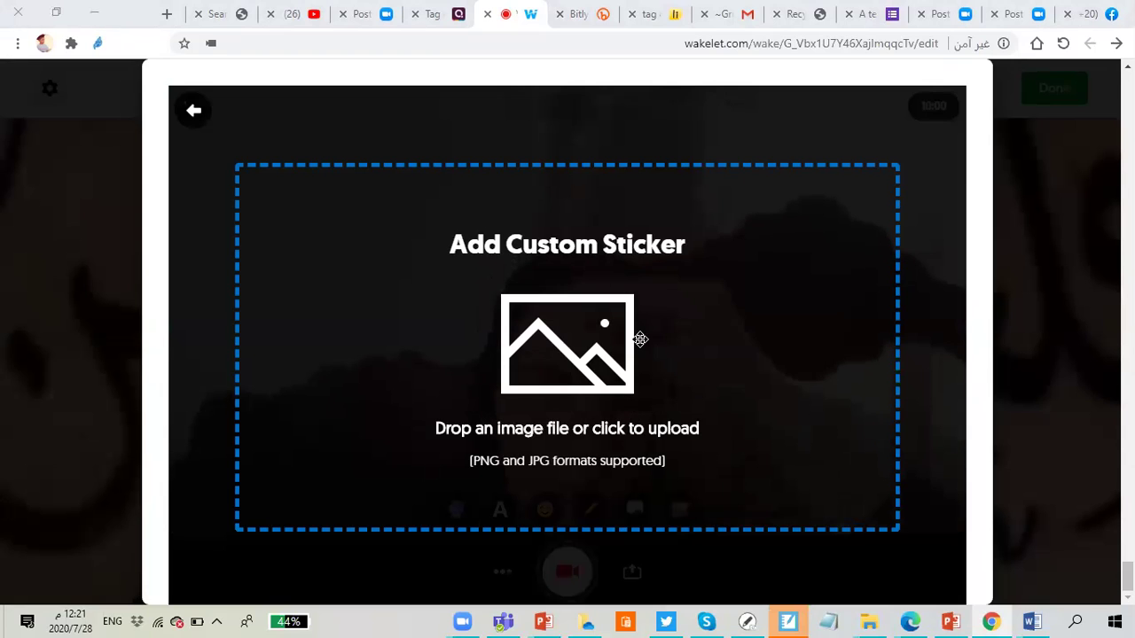
{"action": "left_click", "coordinate": [729, 319]}
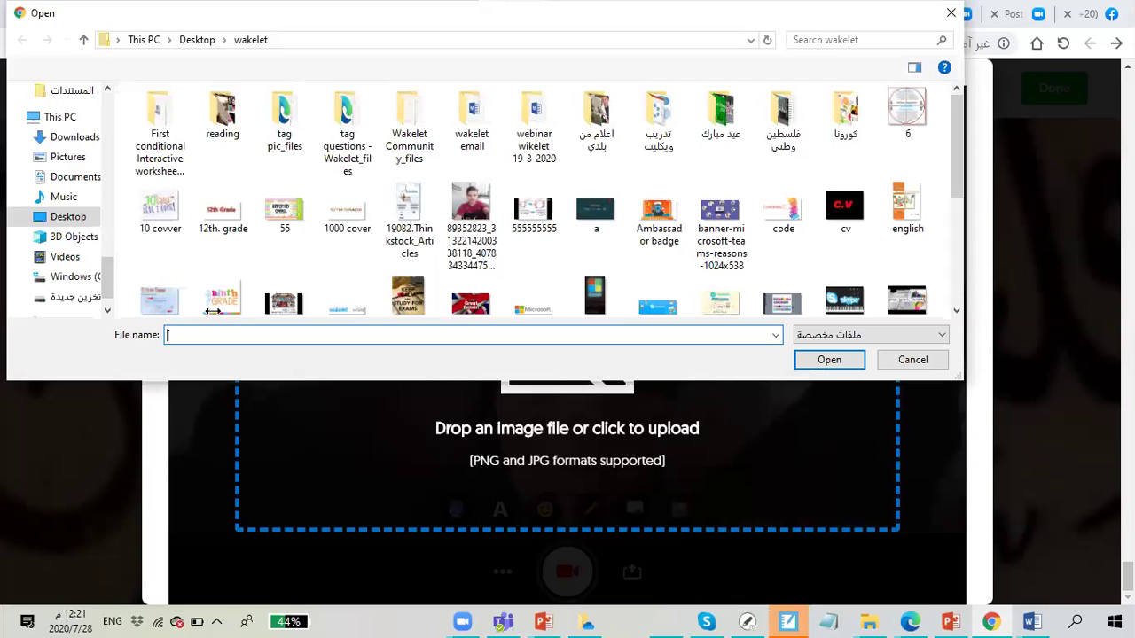
{"action": "key", "text": "Escape"}
{"action": "key", "text": "Escape"}
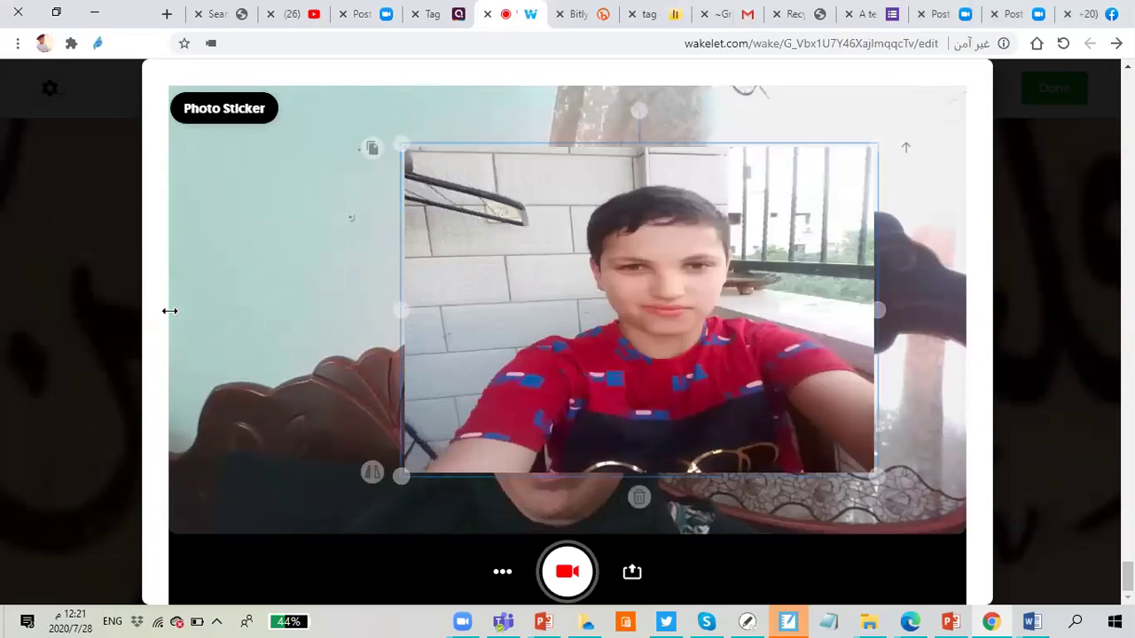
{"action": "left_click", "coordinate": [383, 434]}
{"action": "left_click", "coordinate": [383, 434]}
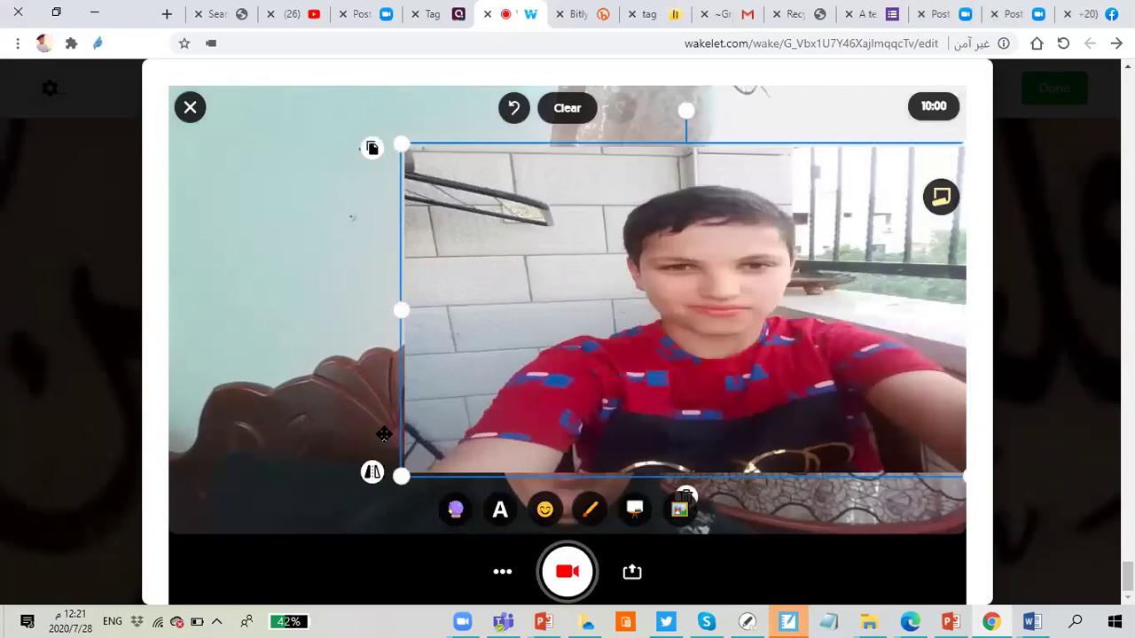
{"action": "left_click_drag", "start_coordinate": [532, 461], "coordinate": [567, 471]}
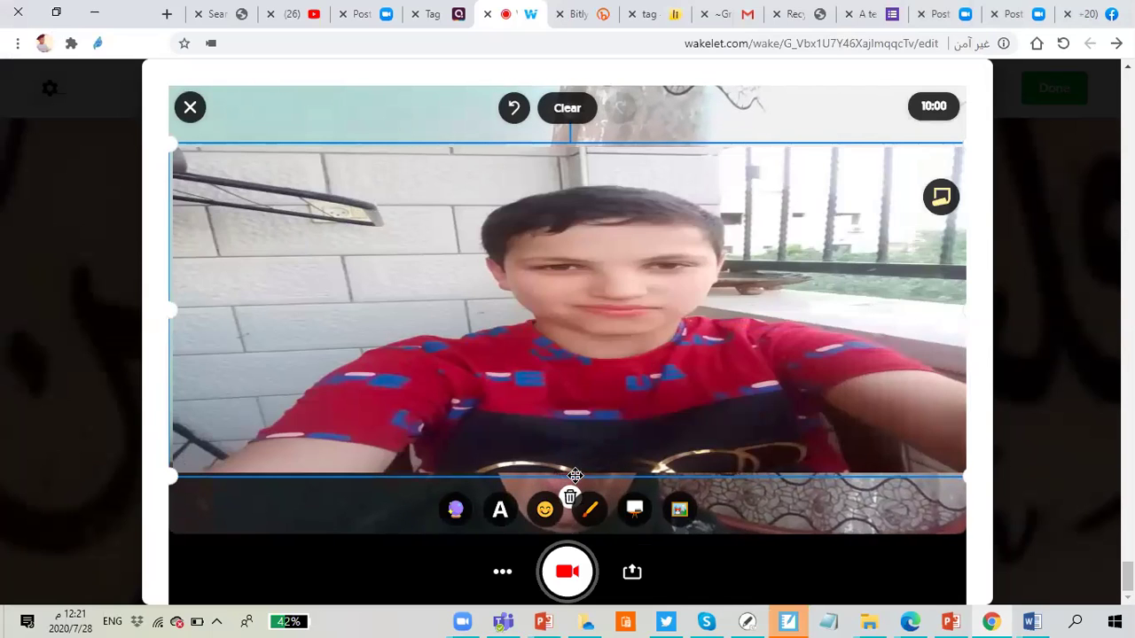
{"action": "left_click_drag", "start_coordinate": [576, 477], "coordinate": [567, 479]}
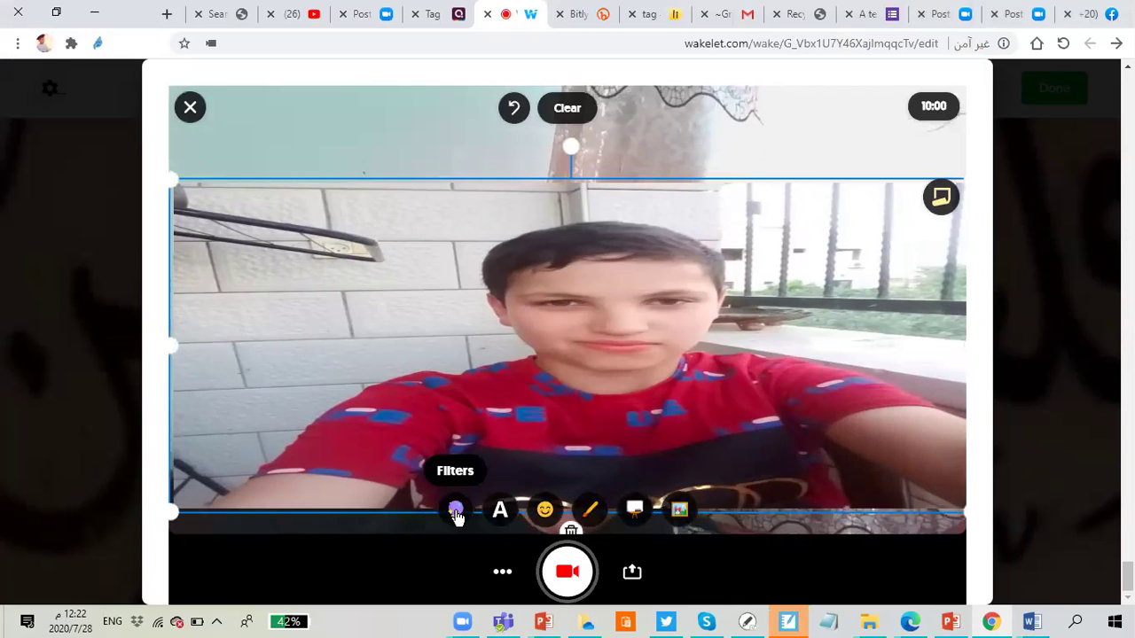
Step: Try the yellow, Cool, pink and grey filters, then settle on the pixelated robot filter
{"action": "left_click", "coordinate": [455, 512]}
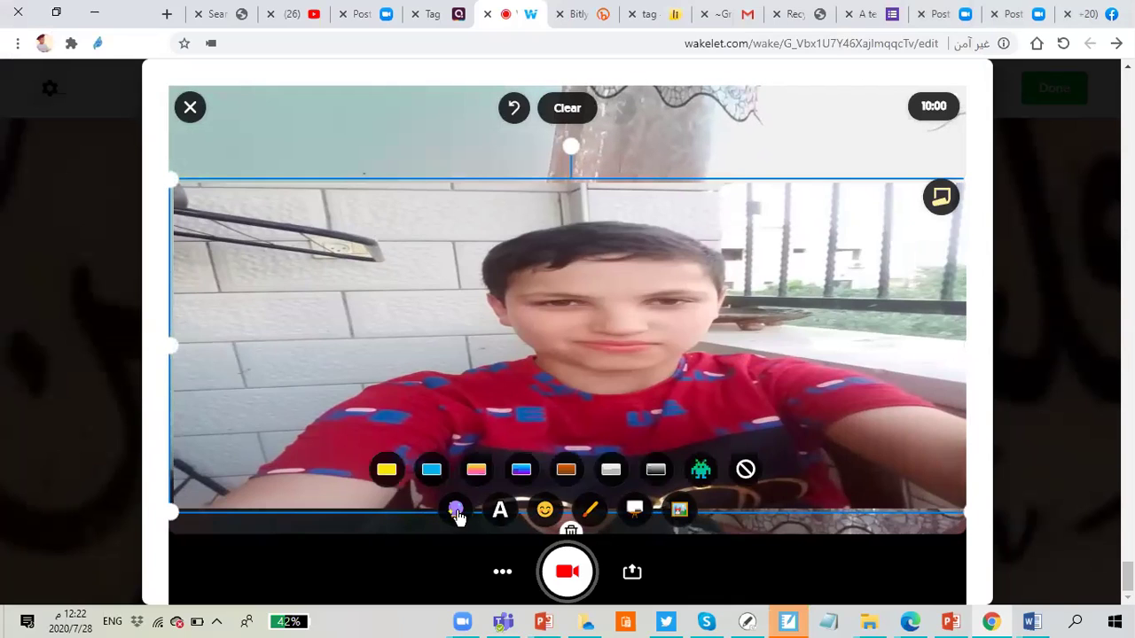
{"action": "left_click", "coordinate": [386, 479]}
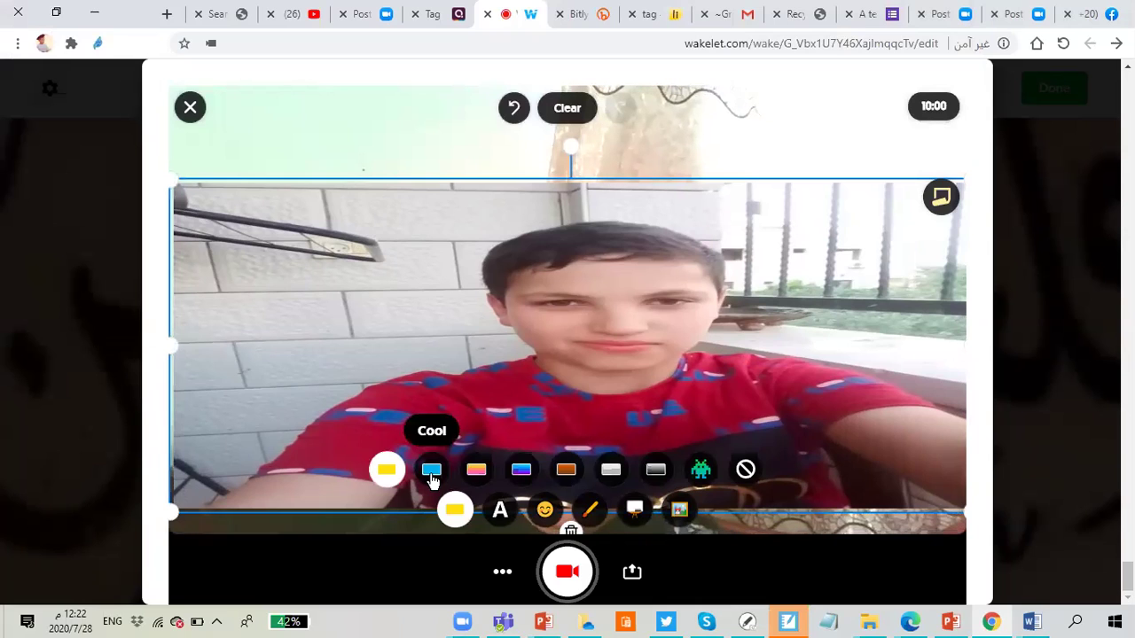
{"action": "left_click", "coordinate": [432, 472]}
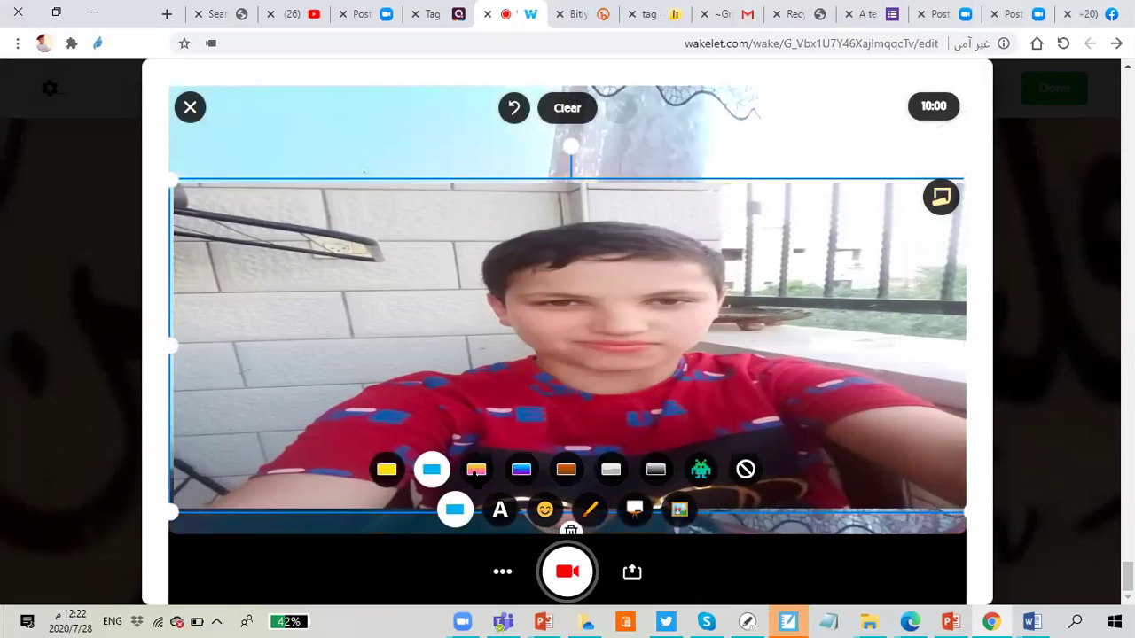
{"action": "left_click", "coordinate": [485, 479]}
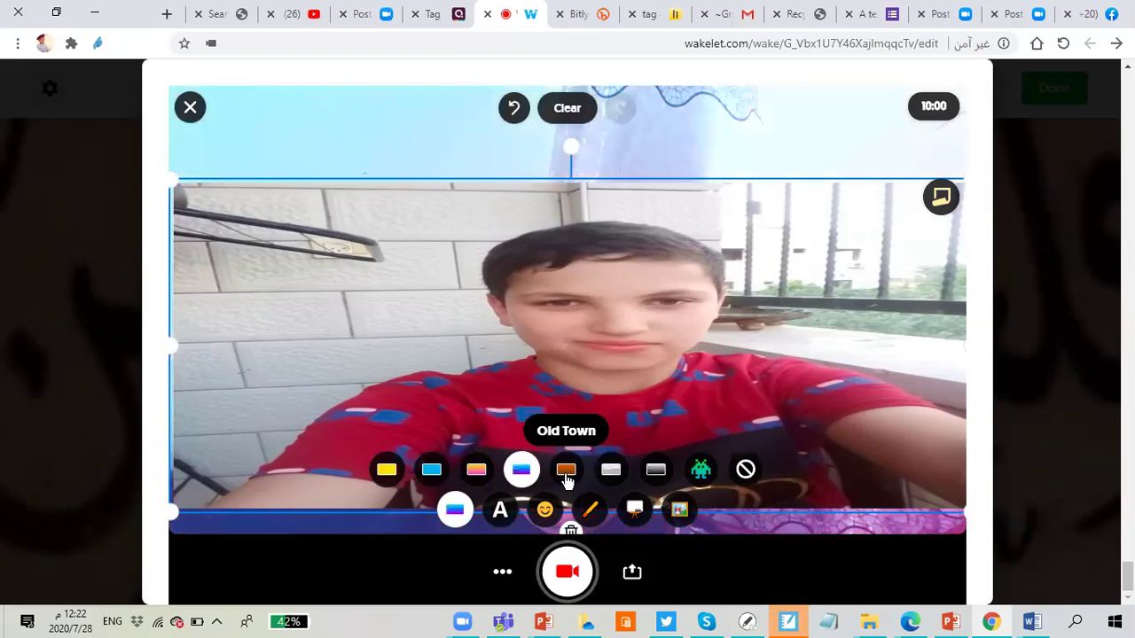
{"action": "left_click", "coordinate": [612, 476]}
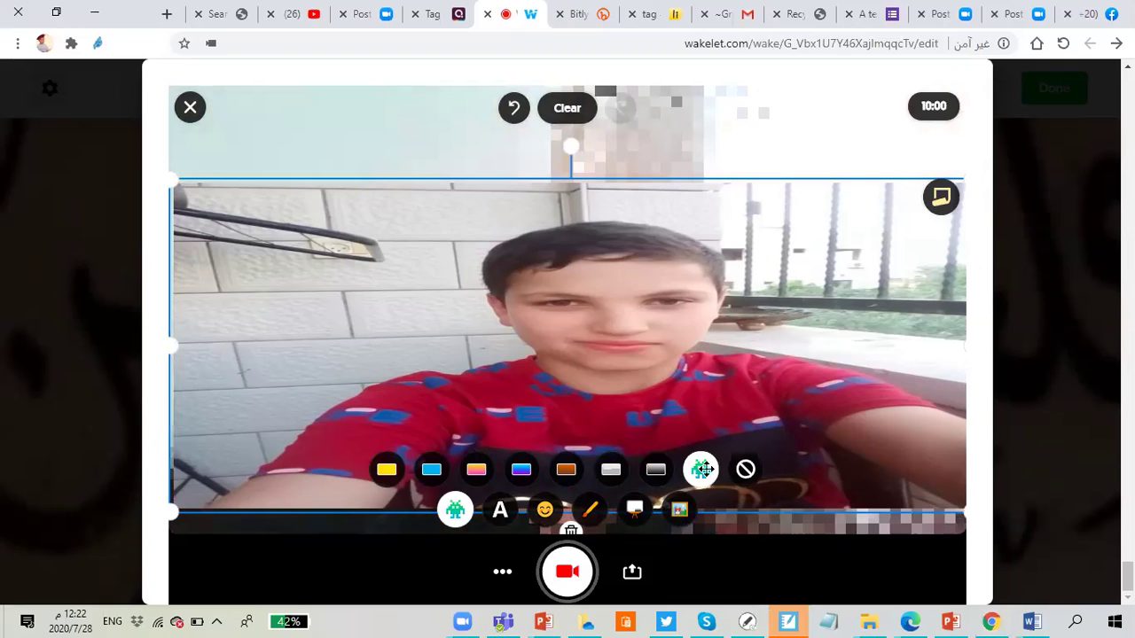
{"action": "left_click", "coordinate": [452, 511]}
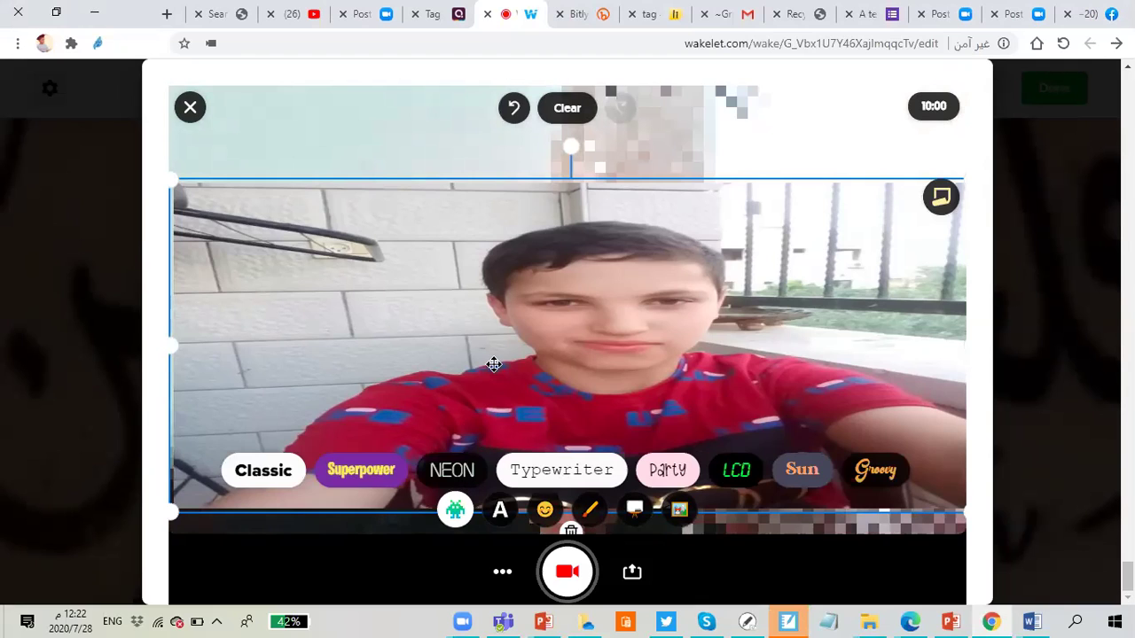
Step: Caption the video with 'Hi' and a second line reading 'Please watch and enjo…'
{"action": "left_click", "coordinate": [443, 325]}
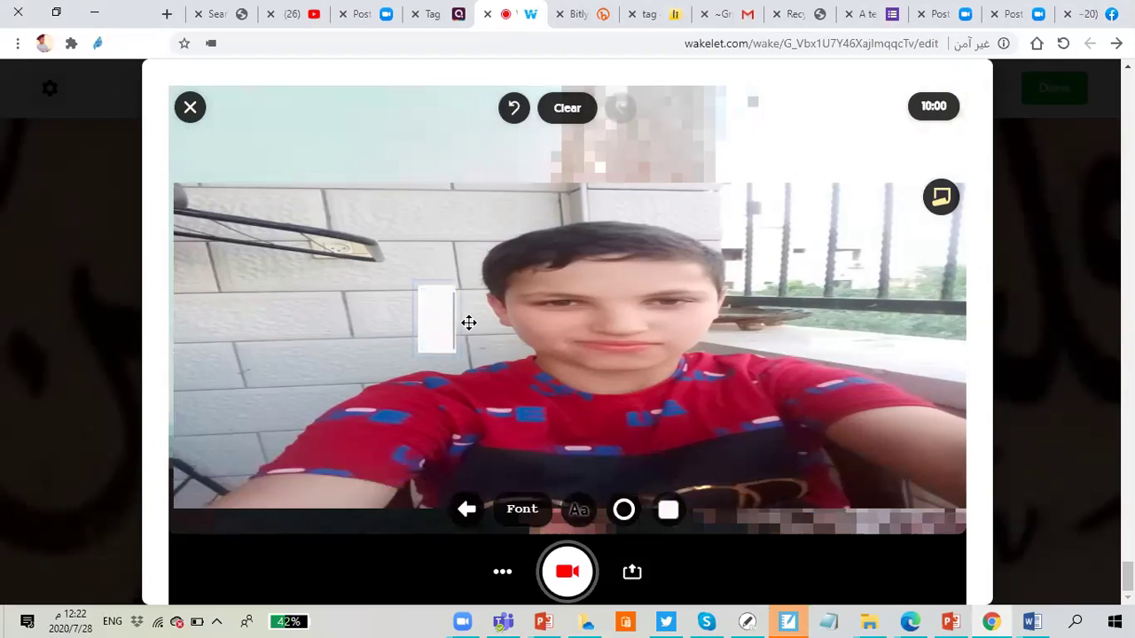
{"action": "type", "text": "Hi"}
{"action": "key", "text": "Return"}
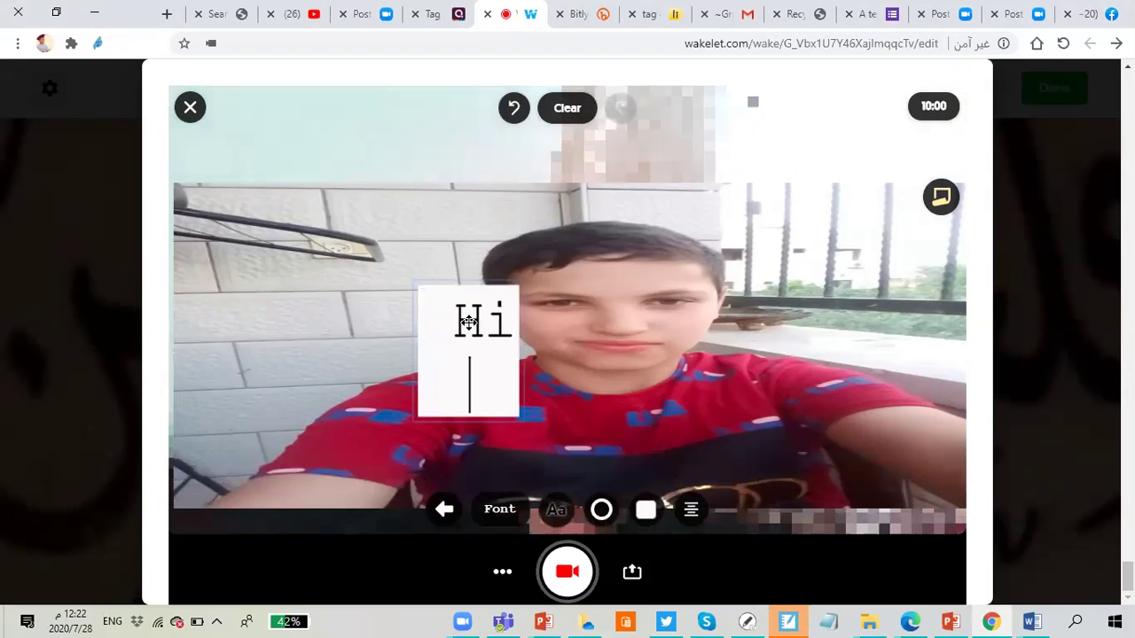
{"action": "type", "text": "P"}
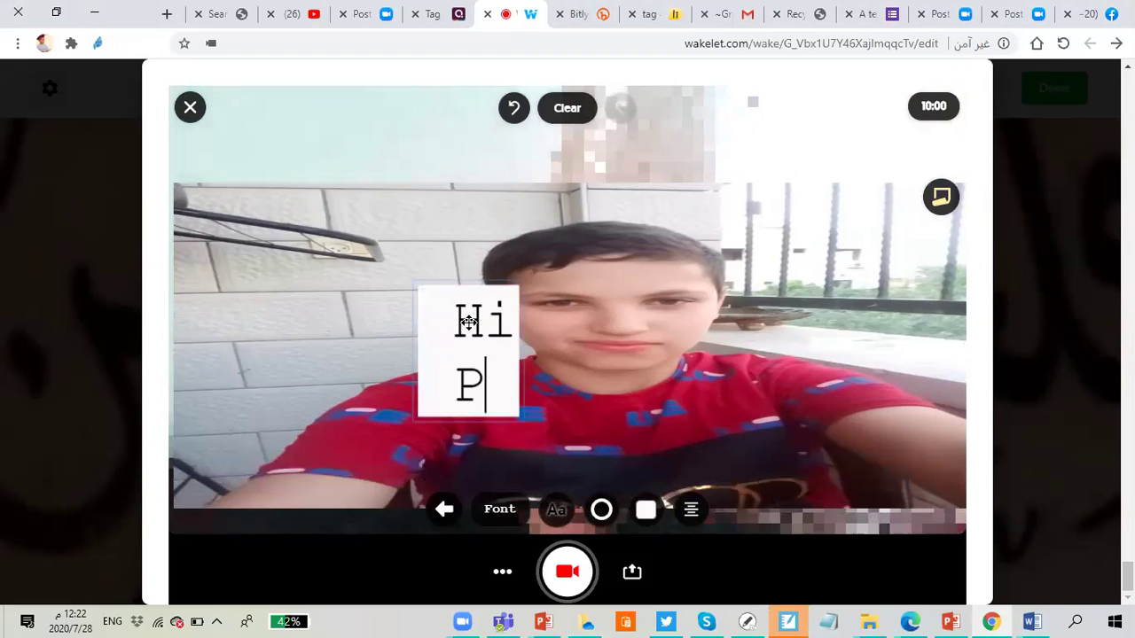
{"action": "type", "text": "lease"}
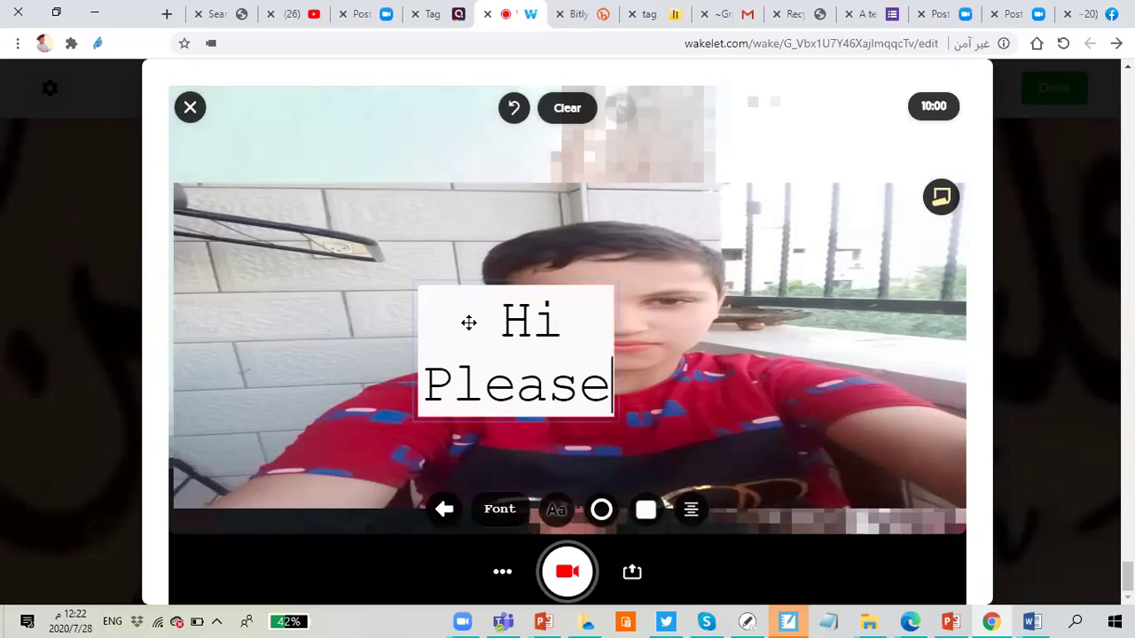
{"action": "type", "text": " wat"}
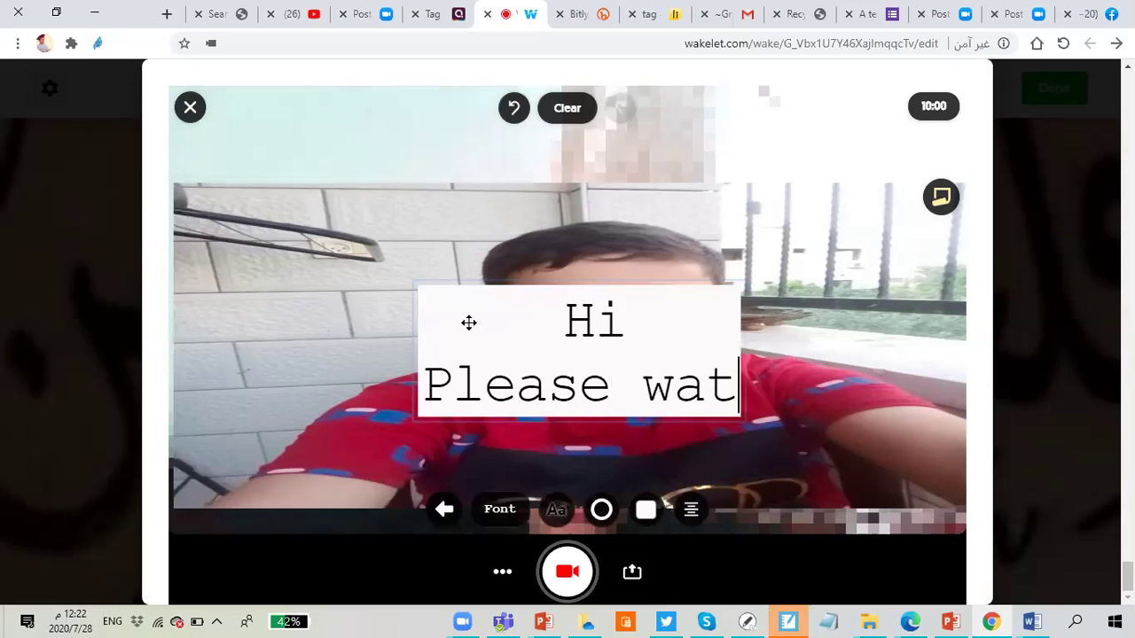
{"action": "type", "text": "ch an"}
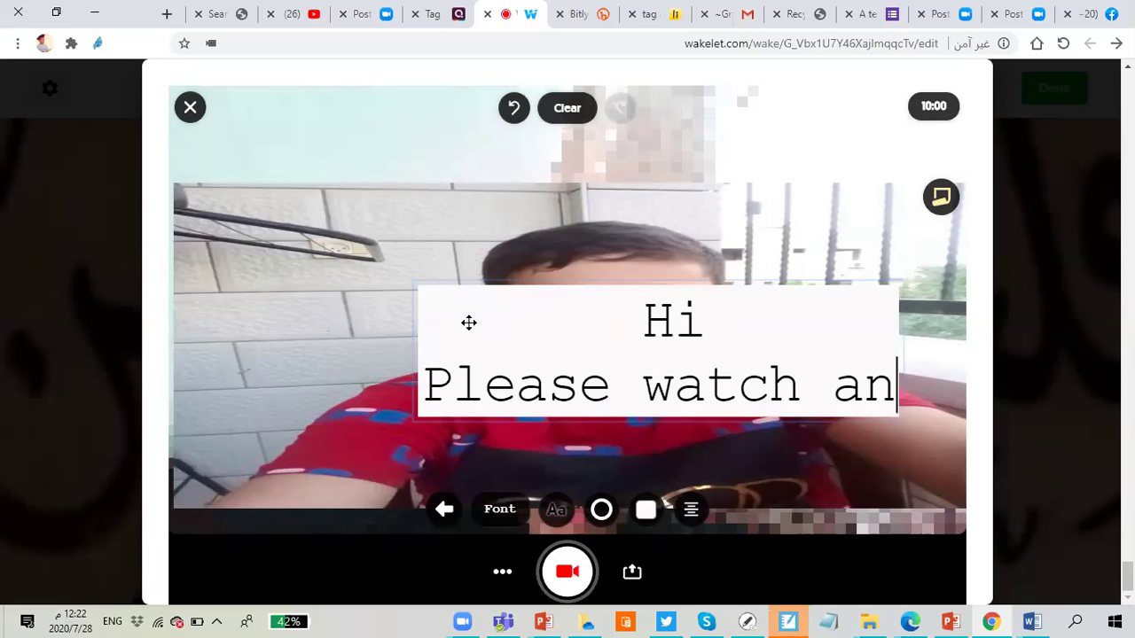
{"action": "type", "text": "d "}
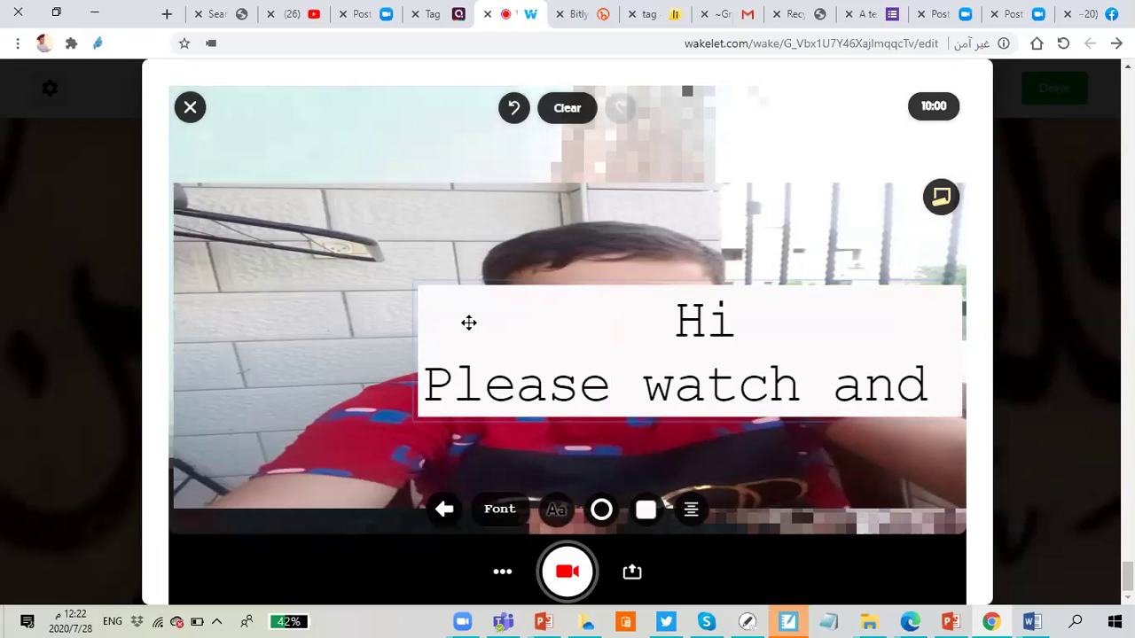
{"action": "type", "text": "r"}
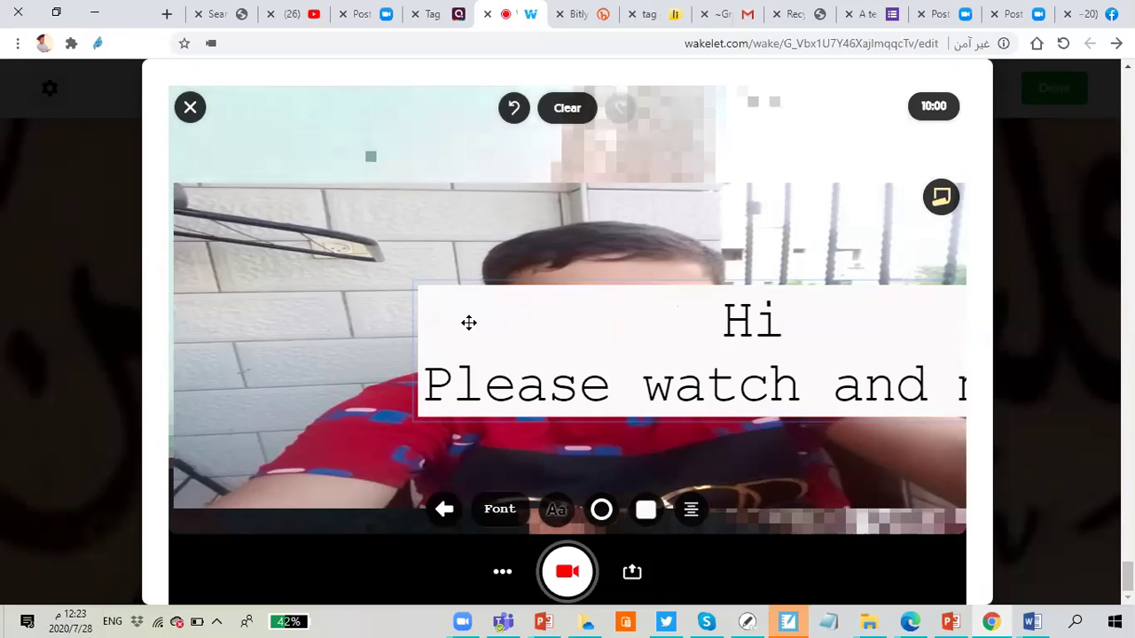
{"action": "key", "text": "BackSpace"}
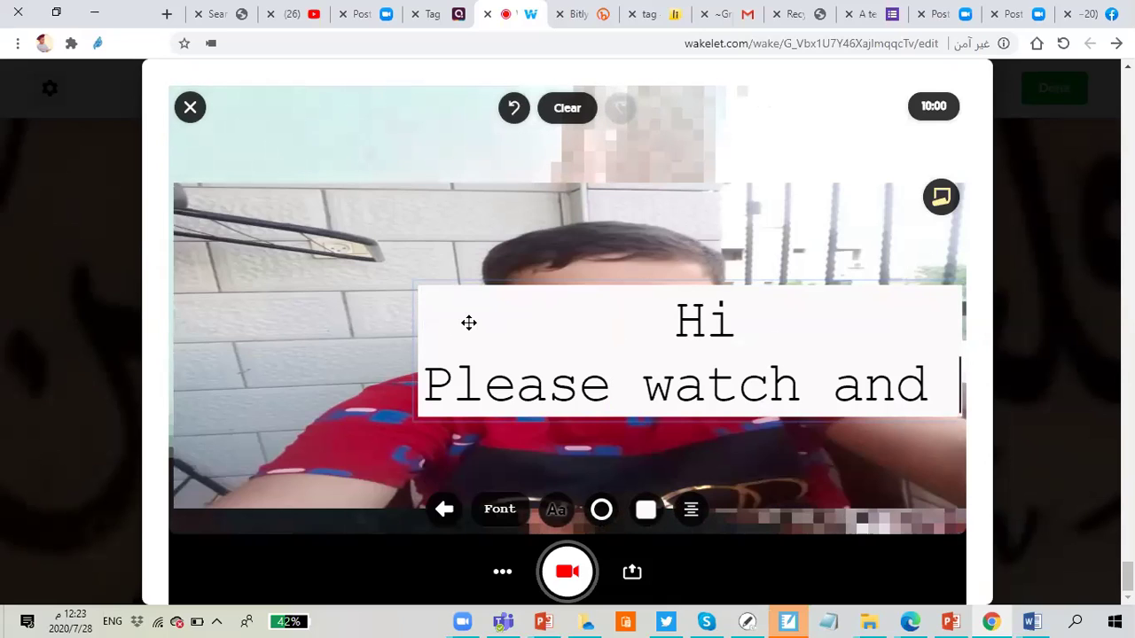
{"action": "type", "text": "e"}
{"action": "type", "text": "njo"}
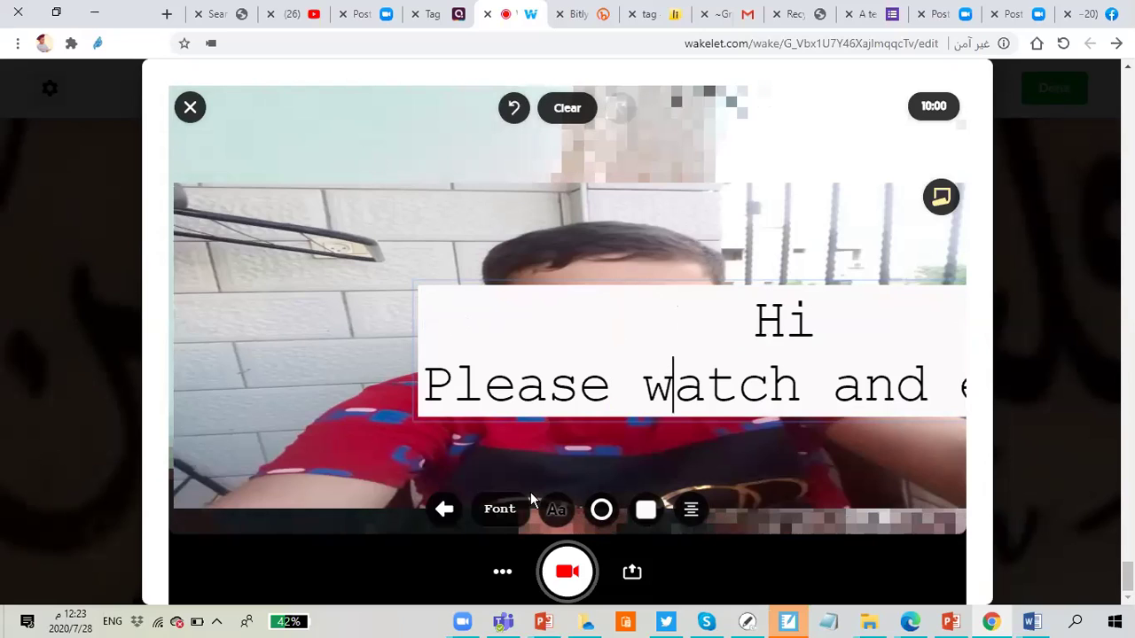
Step: Try the NEON, Typewriter and LCD caption fonts, settling on Sun
{"action": "left_click", "coordinate": [500, 512]}
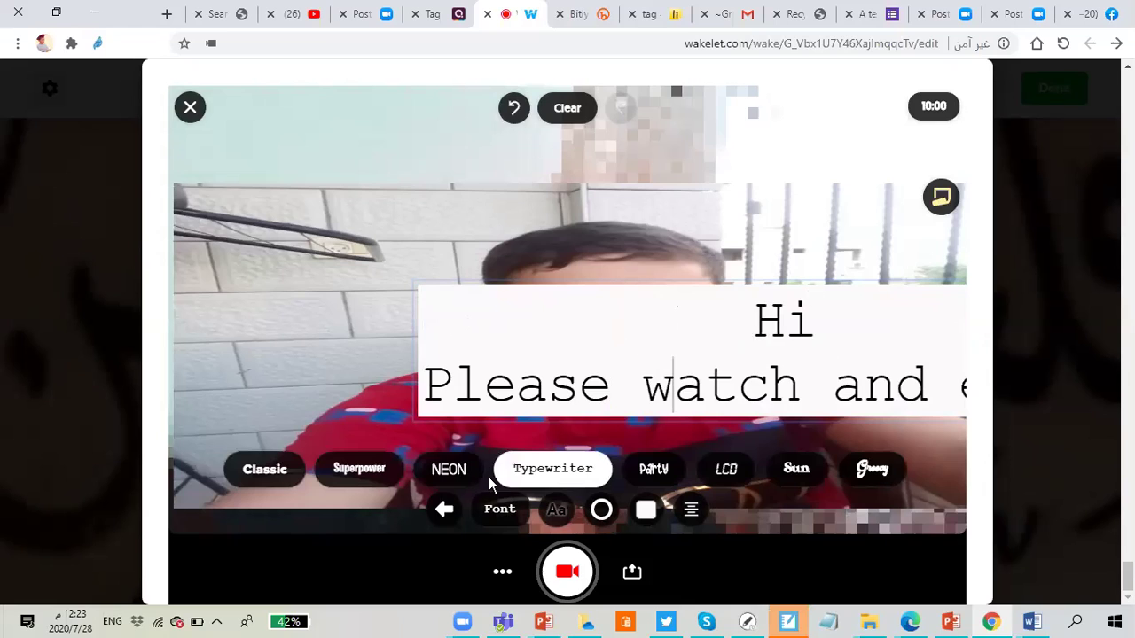
{"action": "left_click", "coordinate": [484, 479]}
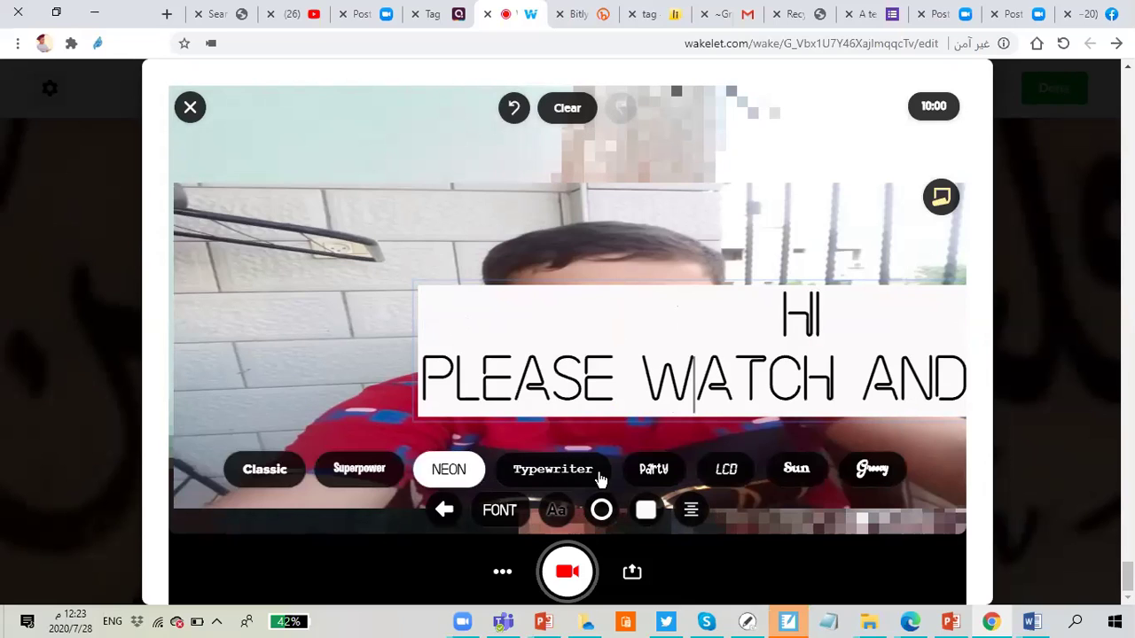
{"action": "left_click", "coordinate": [600, 479]}
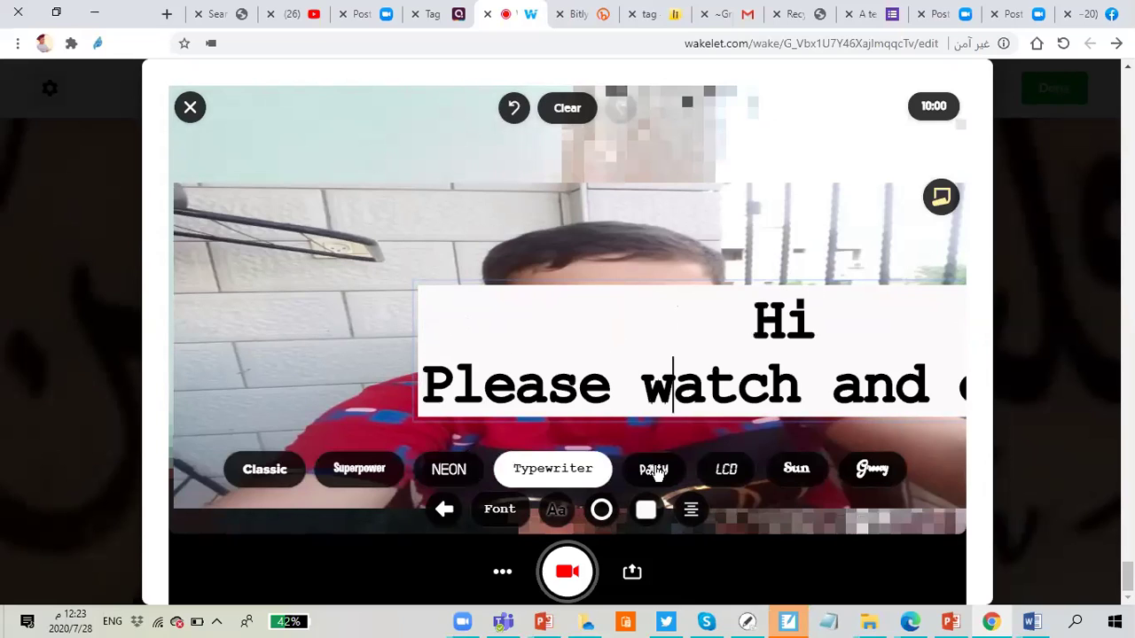
{"action": "left_click", "coordinate": [729, 478]}
{"action": "left_click", "coordinate": [793, 472]}
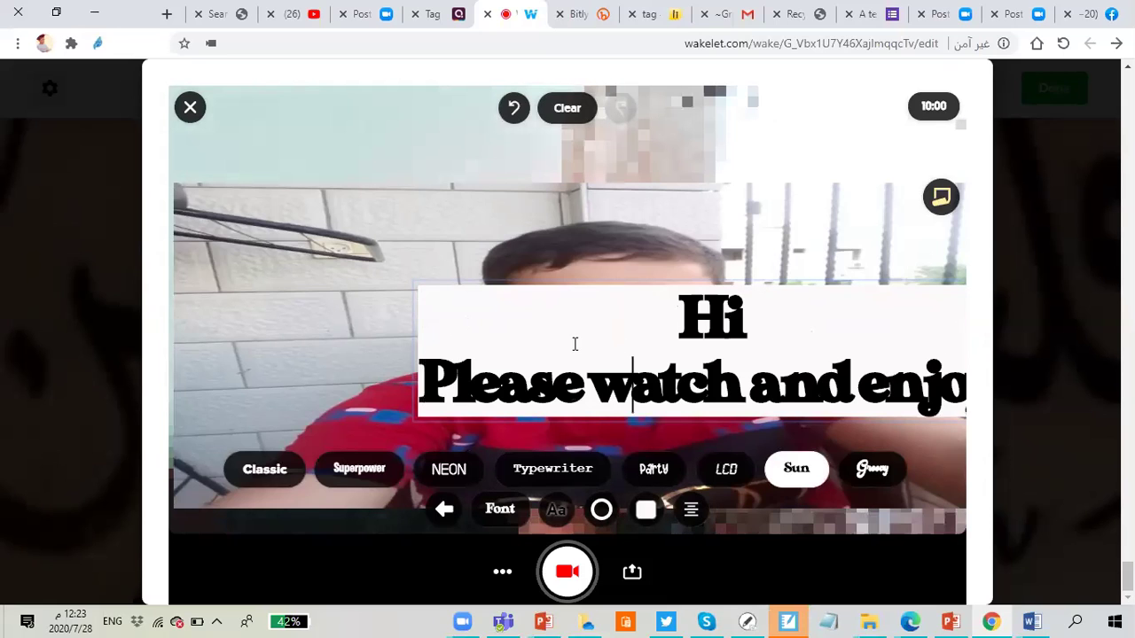
Step: Give the Hi caption text a teal outline
{"action": "left_click", "coordinate": [555, 324]}
{"action": "key", "text": "Home"}
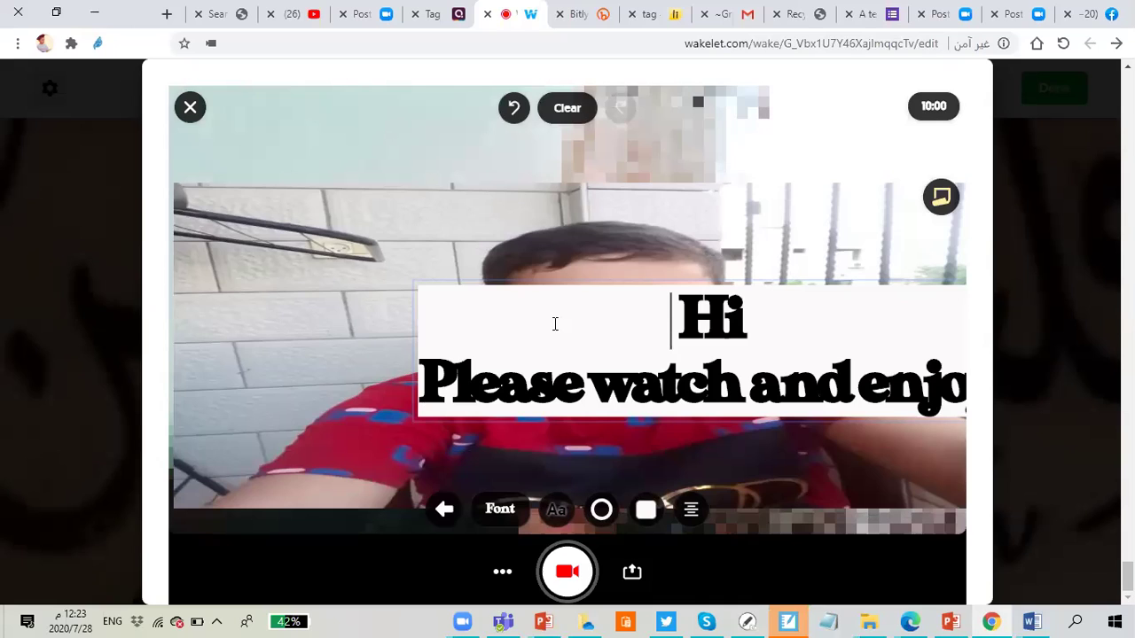
{"action": "left_click", "coordinate": [601, 512]}
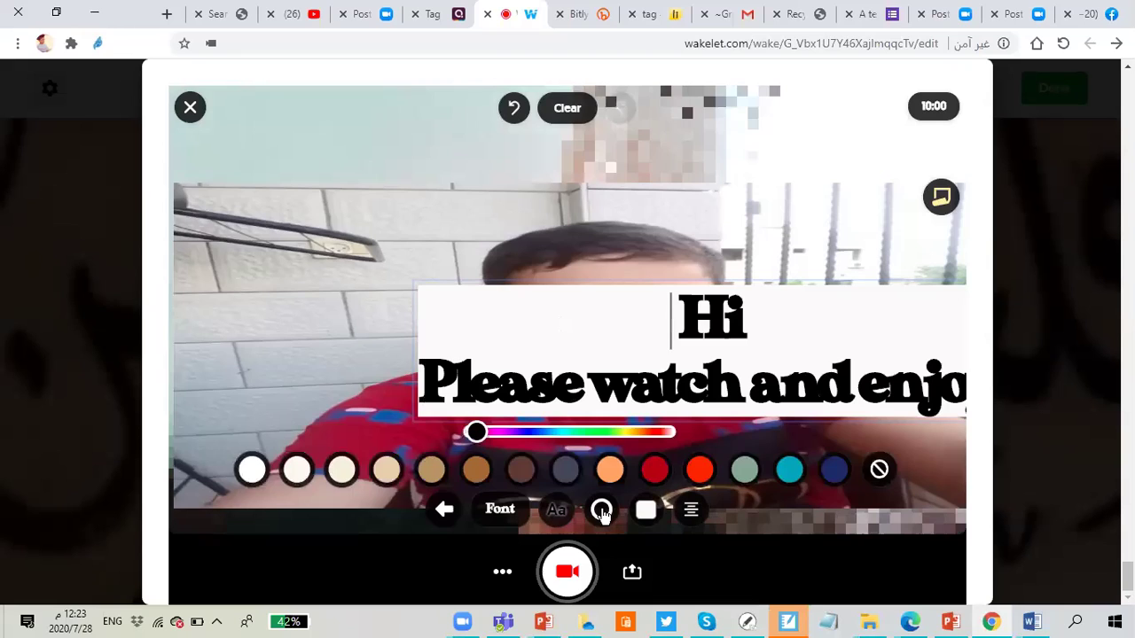
{"action": "left_click", "coordinate": [568, 434]}
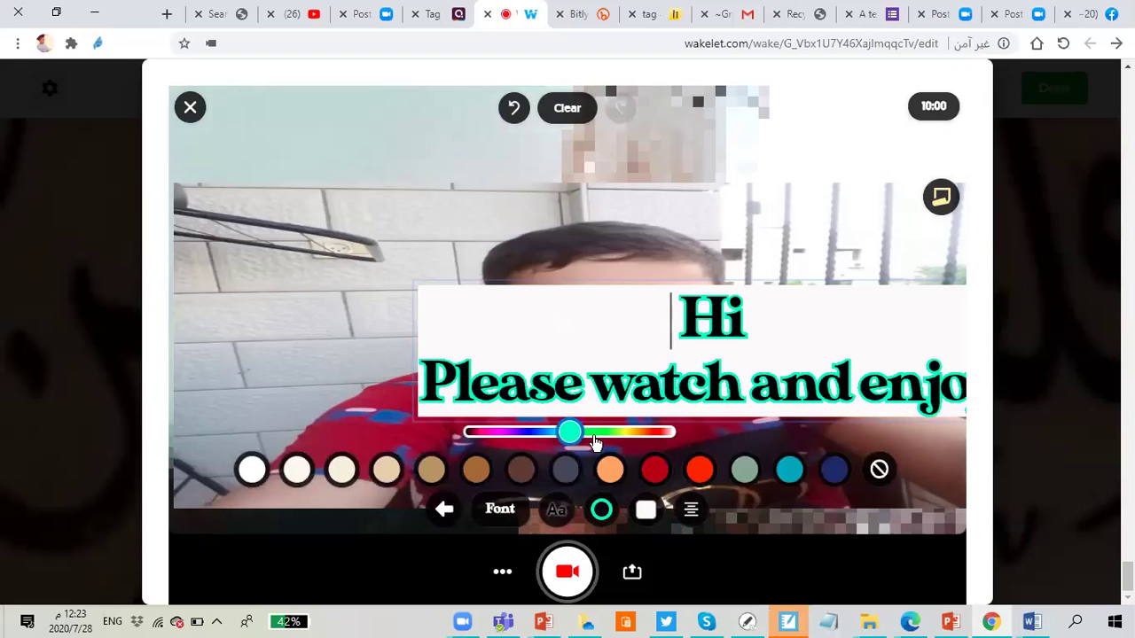
Step: Center-align the Hi line, then start recording the clip
{"action": "left_click", "coordinate": [639, 515]}
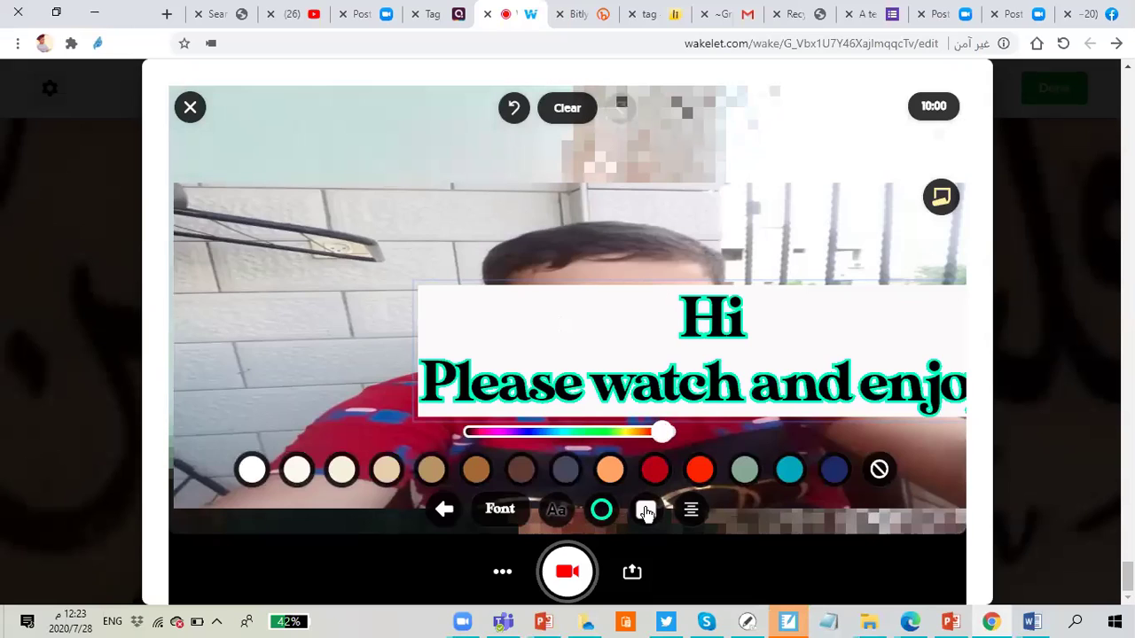
{"action": "left_click", "coordinate": [691, 511]}
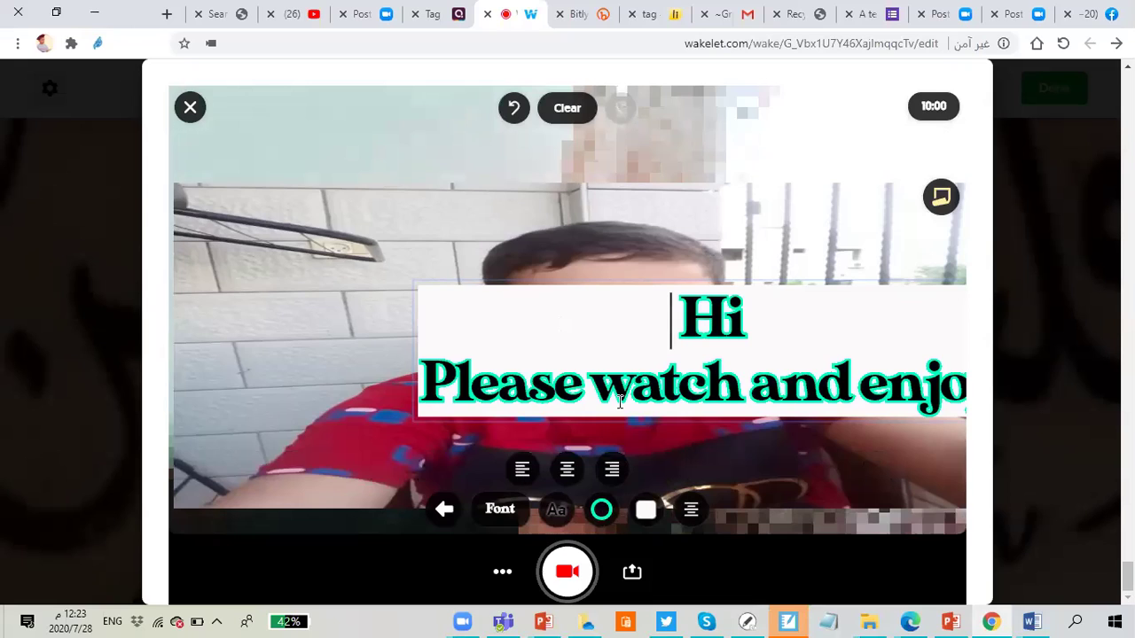
{"action": "left_click", "coordinate": [522, 469]}
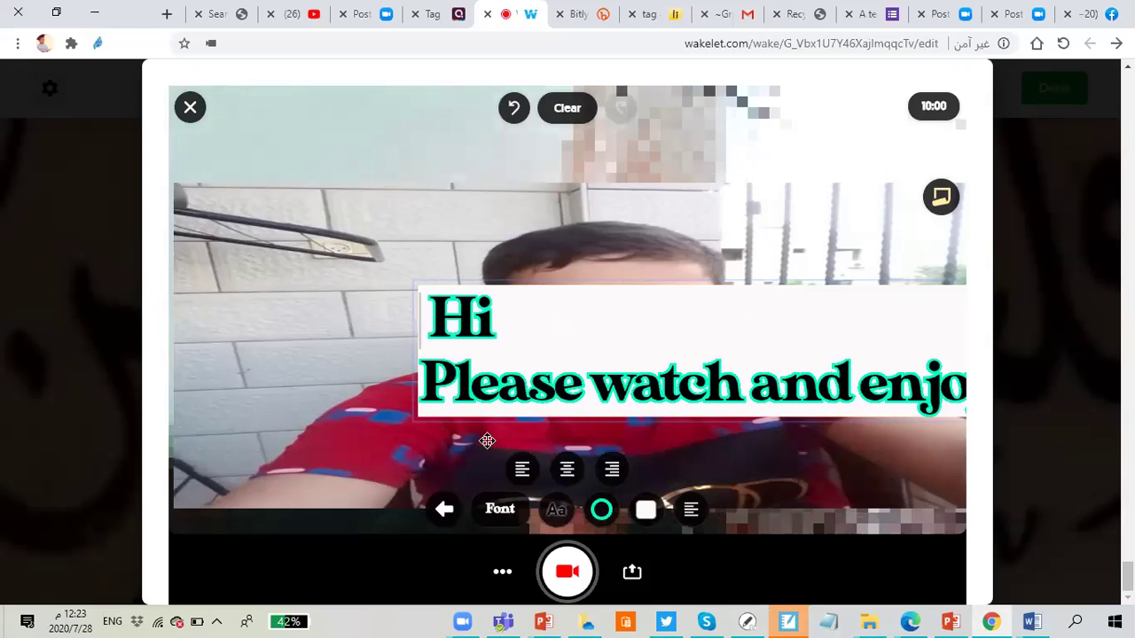
{"action": "left_click", "coordinate": [620, 474]}
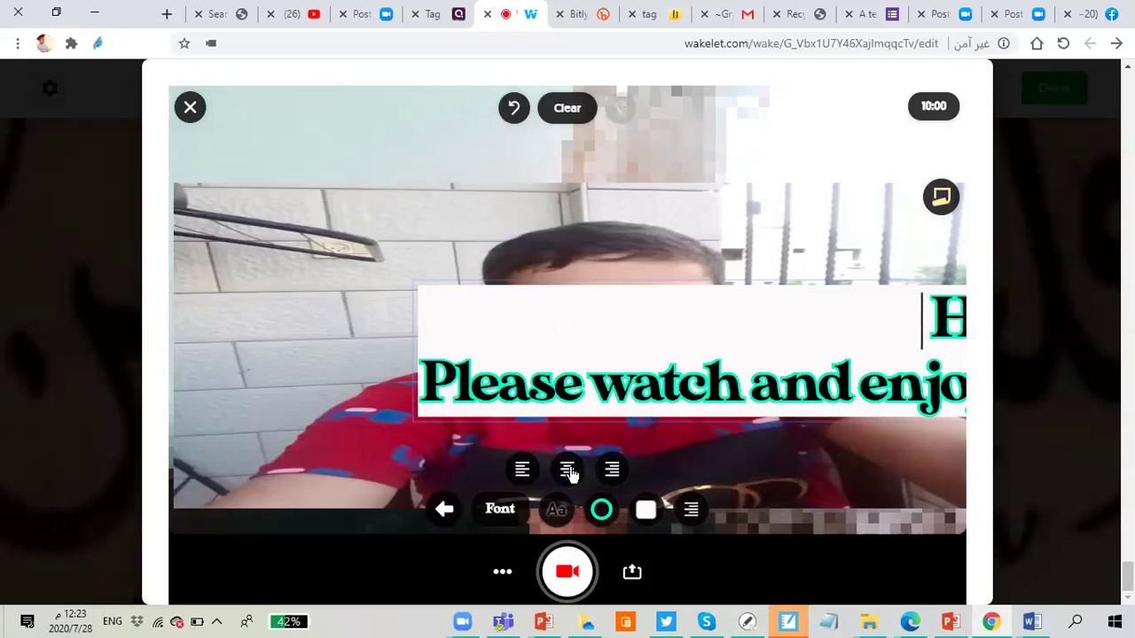
{"action": "left_click", "coordinate": [568, 471]}
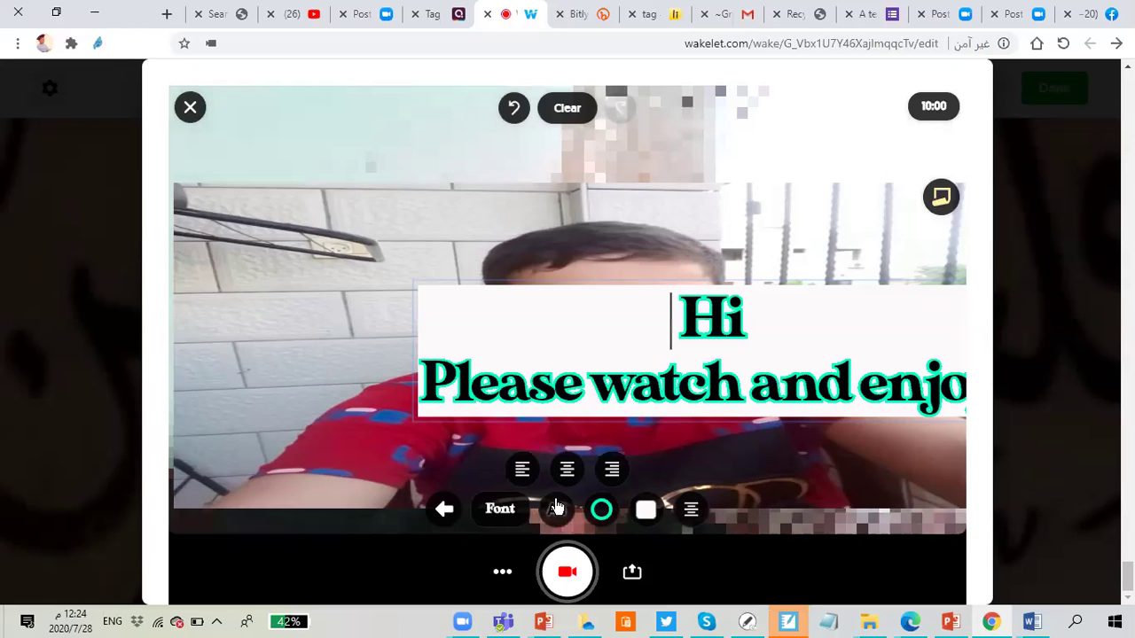
{"action": "left_click", "coordinate": [567, 572]}
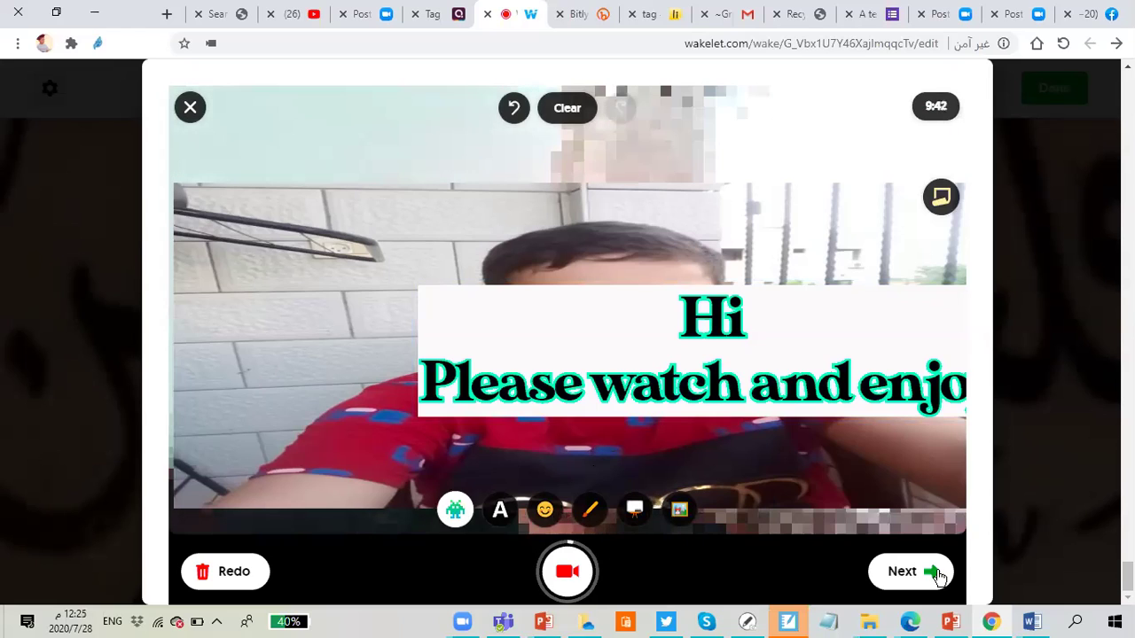
Step: Stop recording and play back the captured clip on the Review screen
{"action": "left_click", "coordinate": [908, 560]}
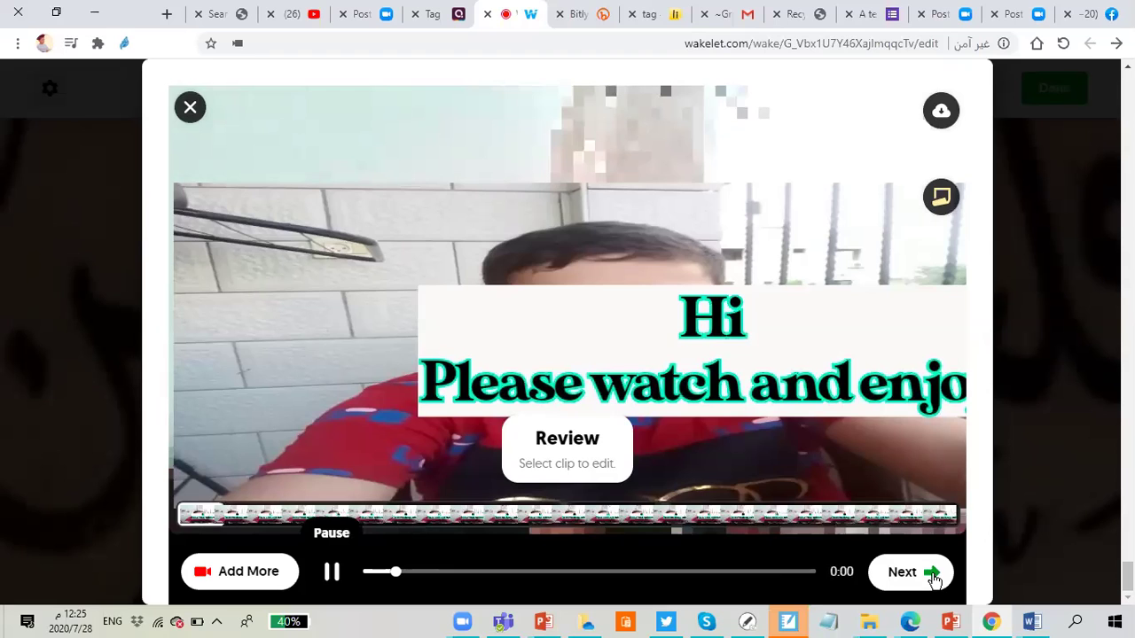
{"action": "left_click", "coordinate": [932, 575]}
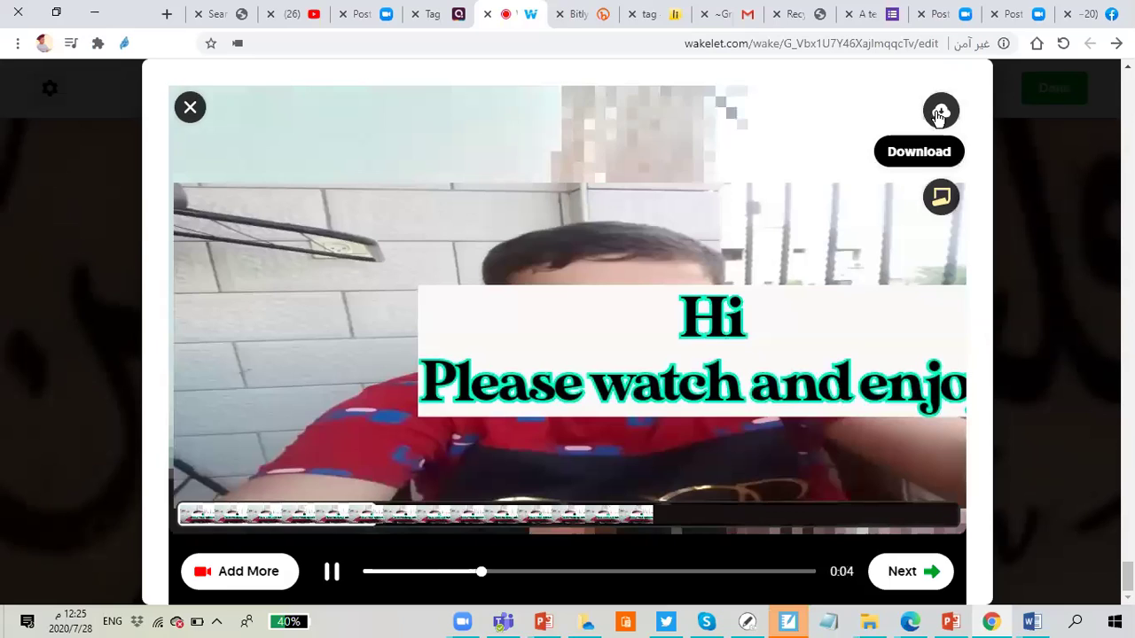
Step: Download the clip and show FlipgridResponse0 (2).webm in its Downloads folder
{"action": "left_click", "coordinate": [942, 112]}
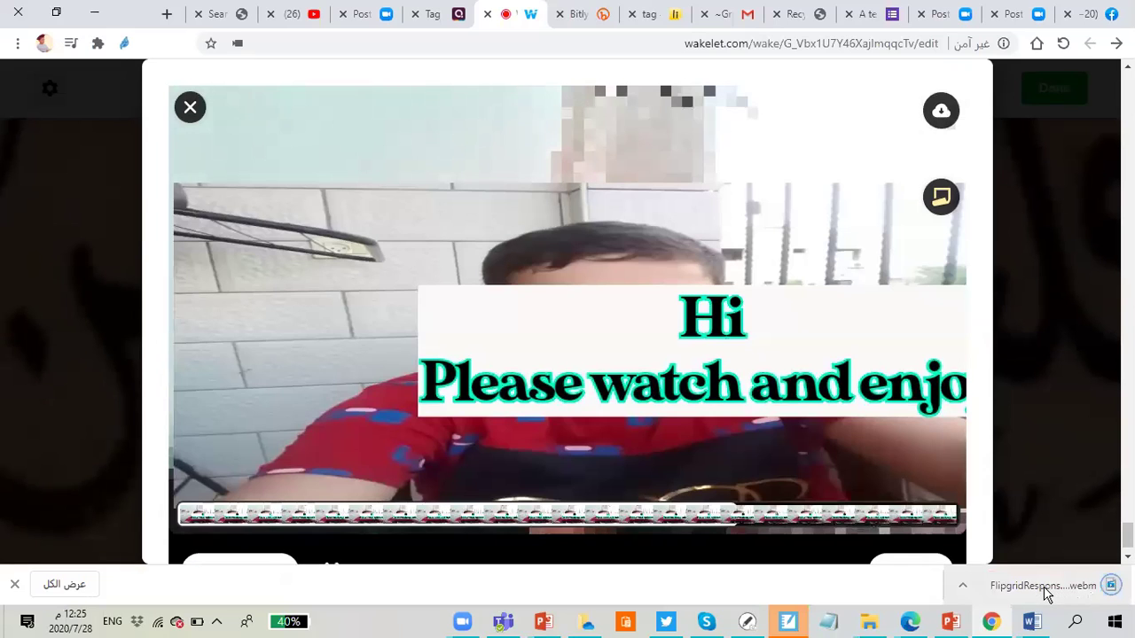
{"action": "left_click", "coordinate": [78, 589]}
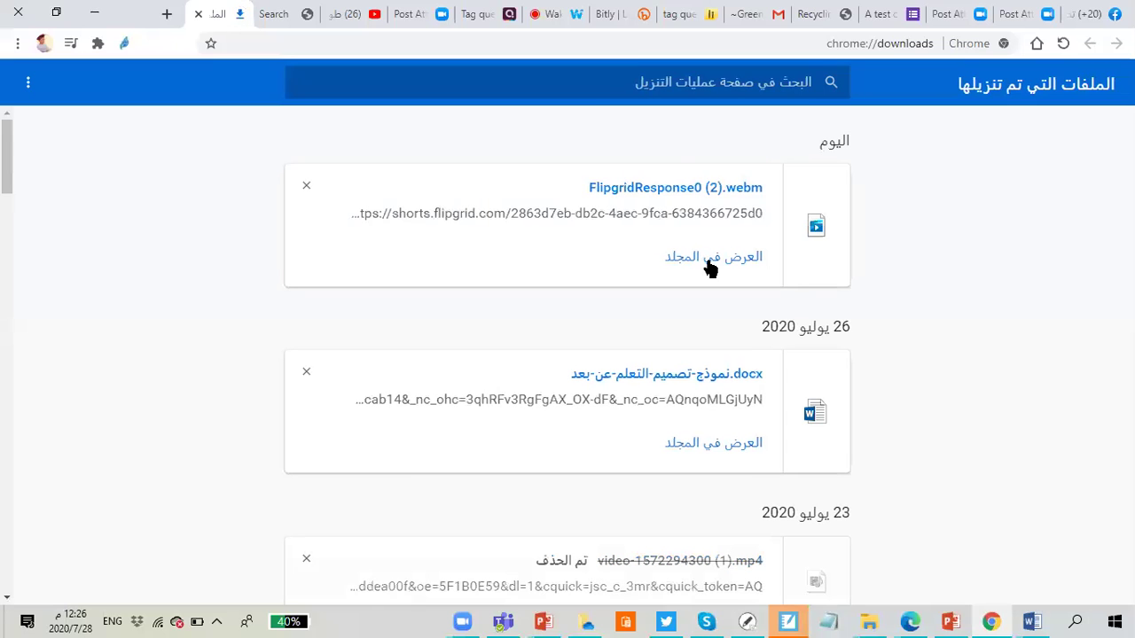
{"action": "left_click", "coordinate": [686, 264]}
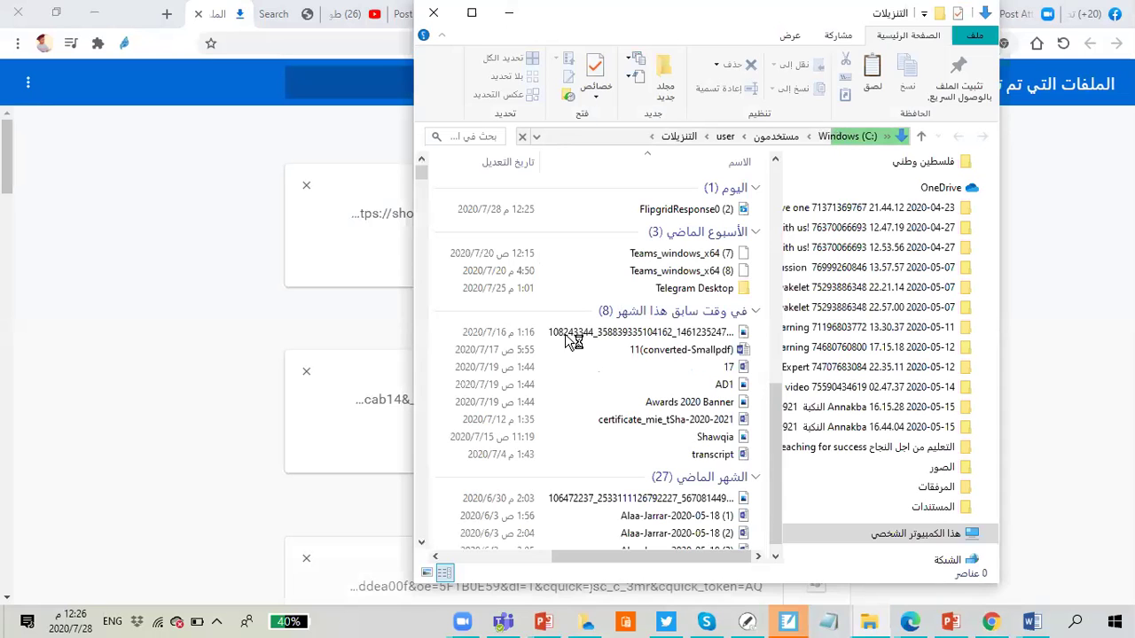
Step: Select FlipgridResponse0 (2) in Downloads, keeping its name, then return to Chrome
{"action": "left_click", "coordinate": [685, 215]}
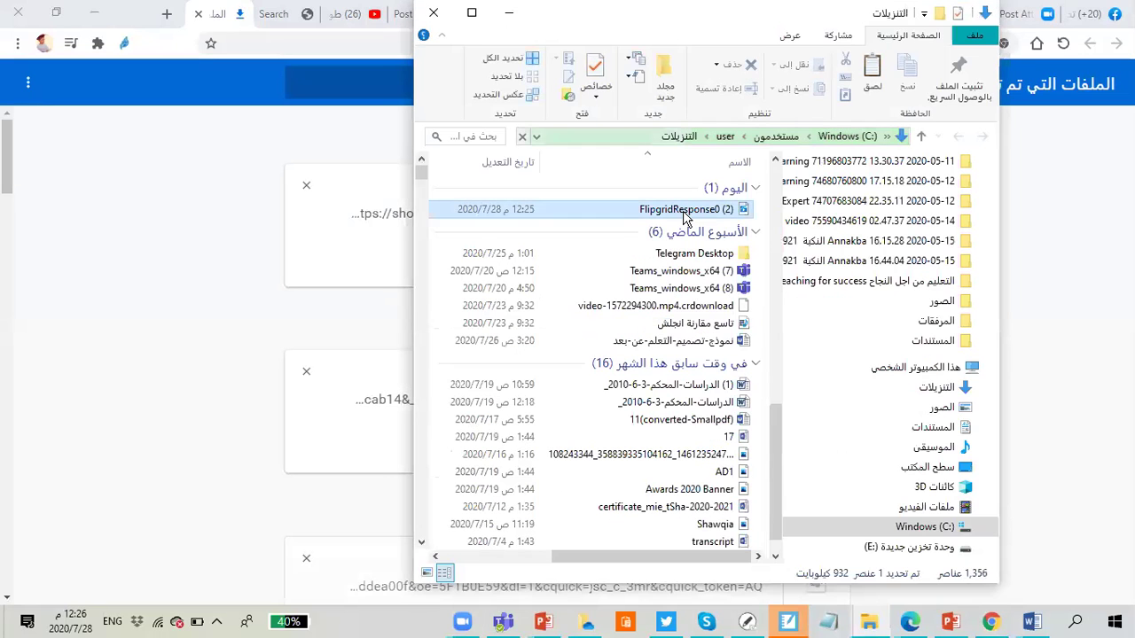
{"action": "left_click", "coordinate": [679, 212]}
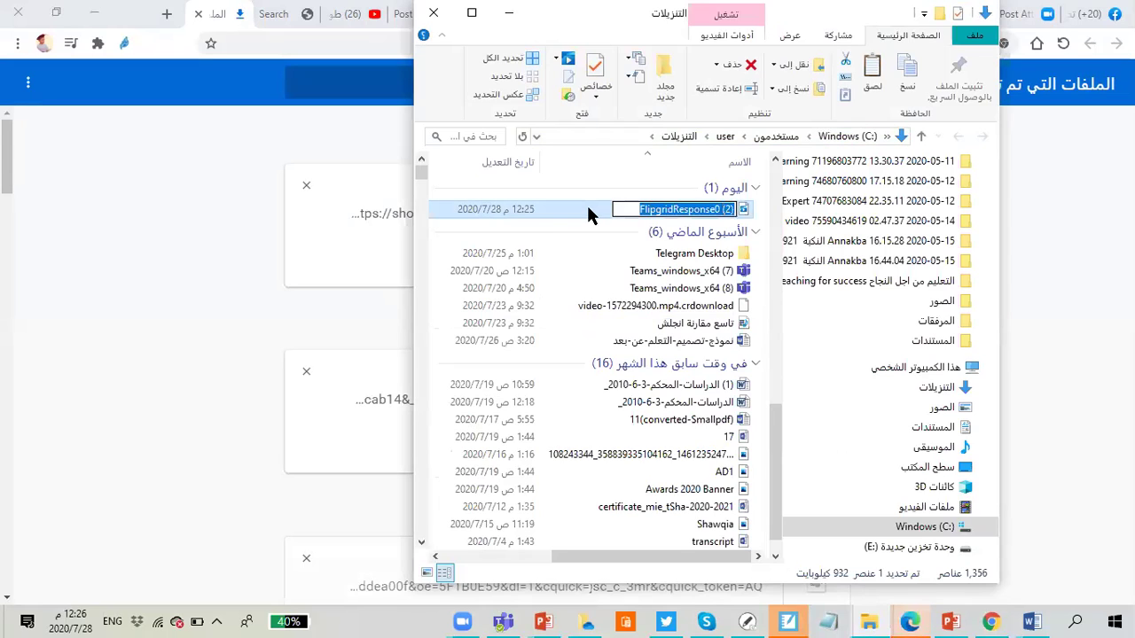
{"action": "key", "text": "Escape"}
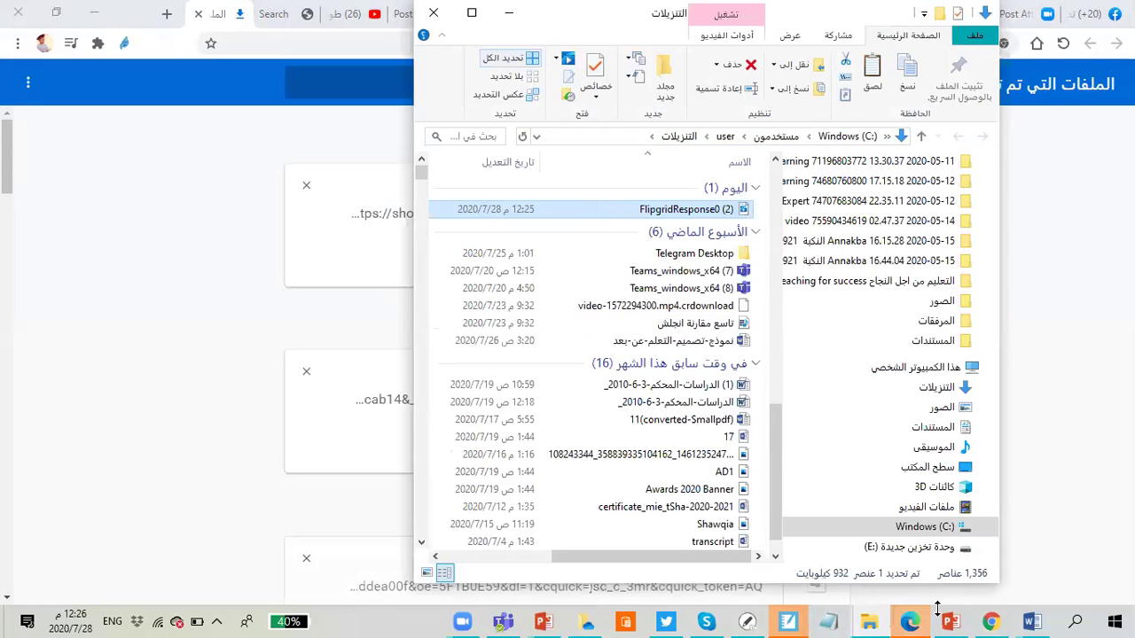
{"action": "left_click", "coordinate": [909, 621]}
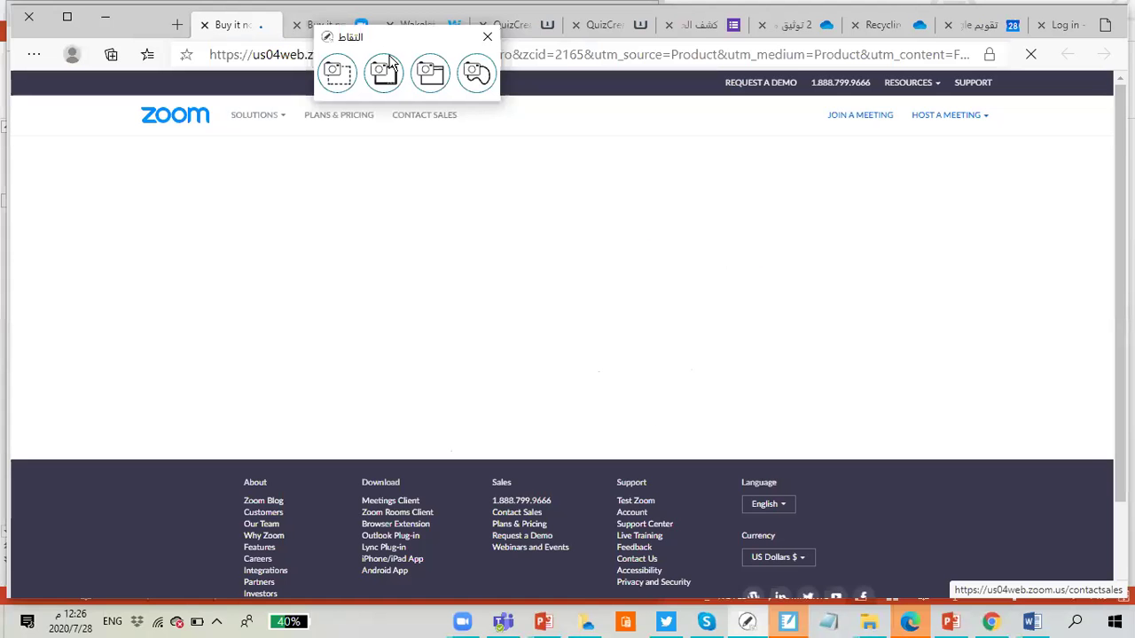
{"action": "left_click", "coordinate": [990, 625]}
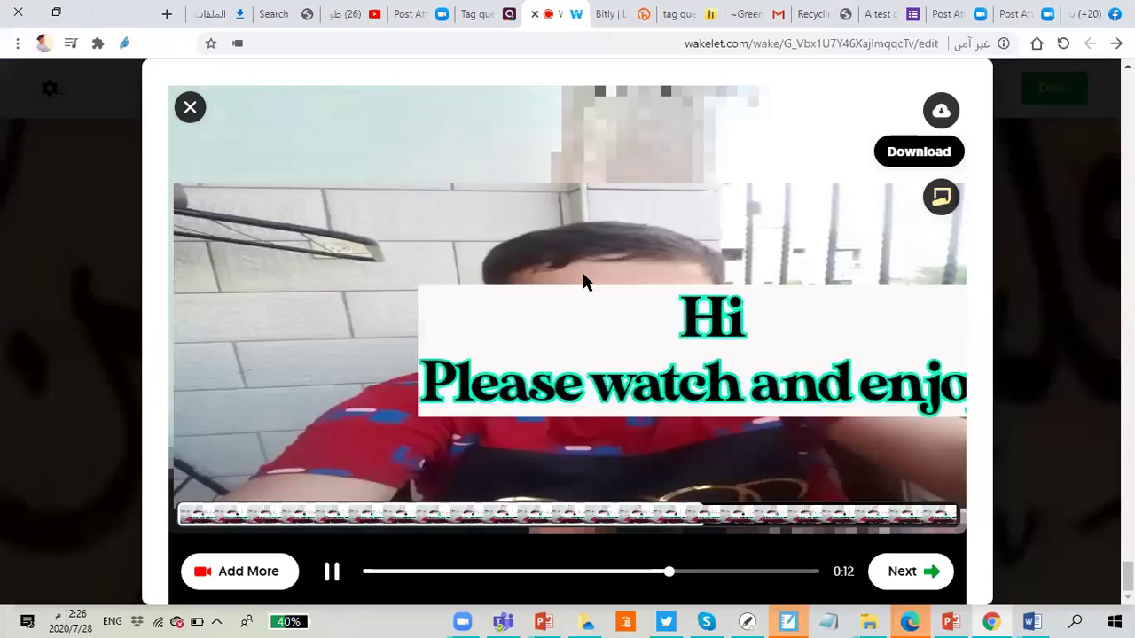
Step: Close the recorder and confirm discarding the recording
{"action": "left_click", "coordinate": [190, 109]}
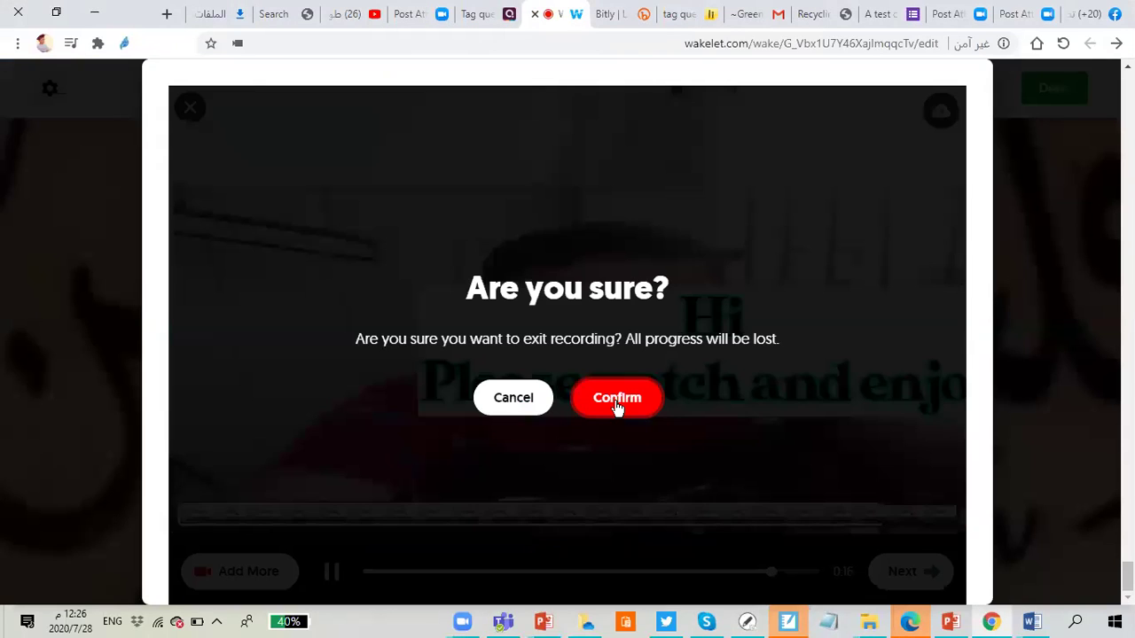
{"action": "left_click", "coordinate": [618, 404]}
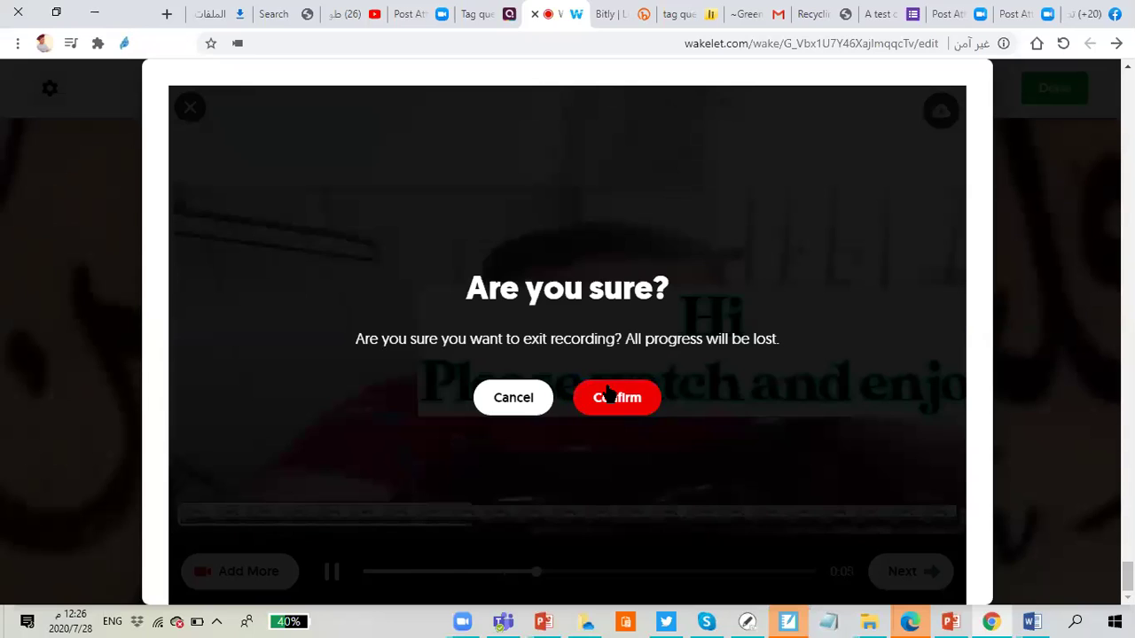
{"action": "left_click", "coordinate": [622, 400]}
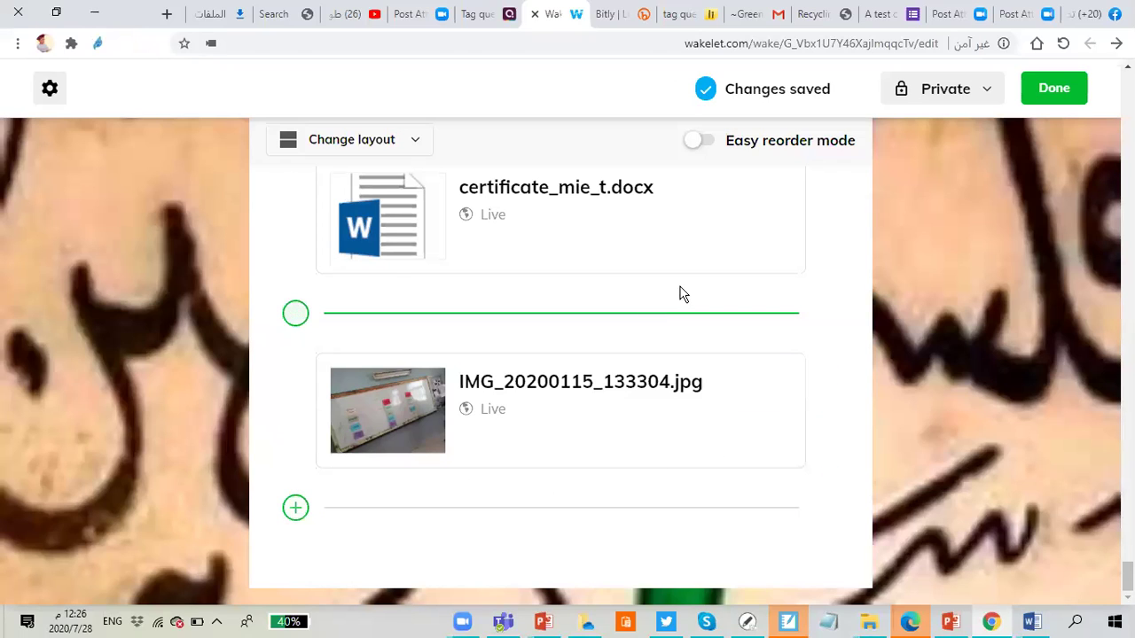
Step: Switch the collection from Private to Public and finish editing
{"action": "left_click", "coordinate": [987, 95]}
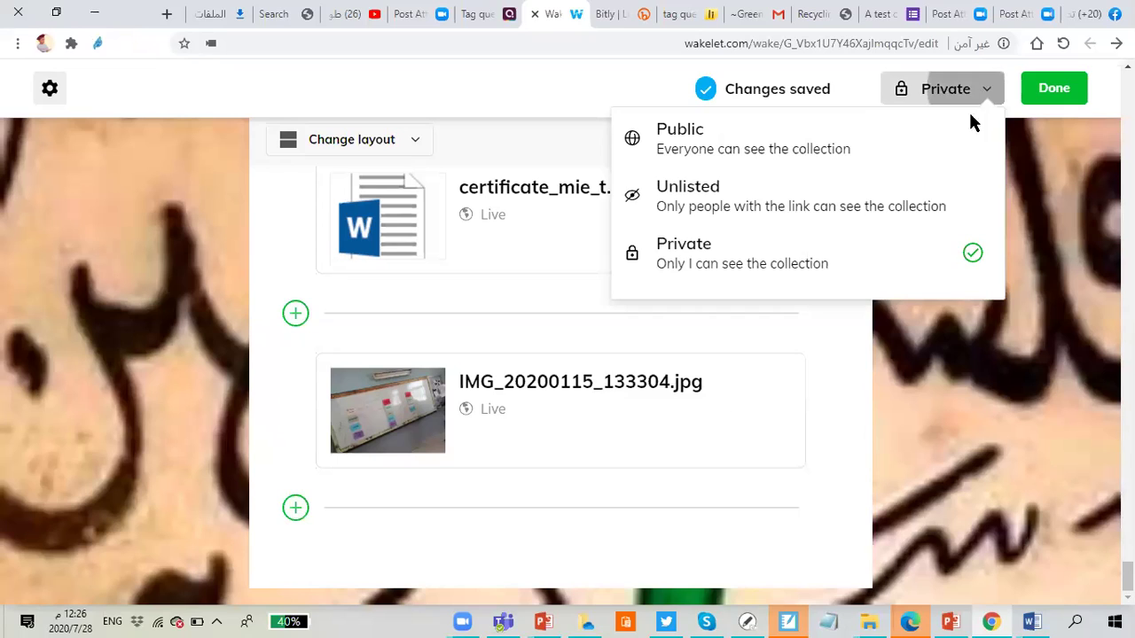
{"action": "left_click", "coordinate": [770, 146]}
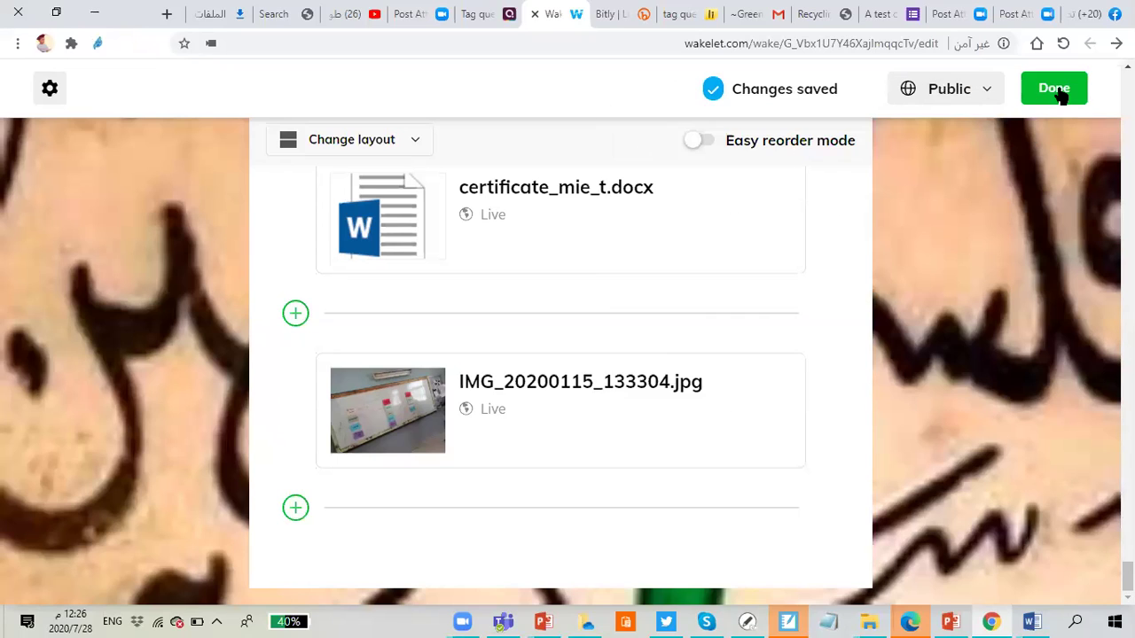
{"action": "left_click", "coordinate": [1058, 94]}
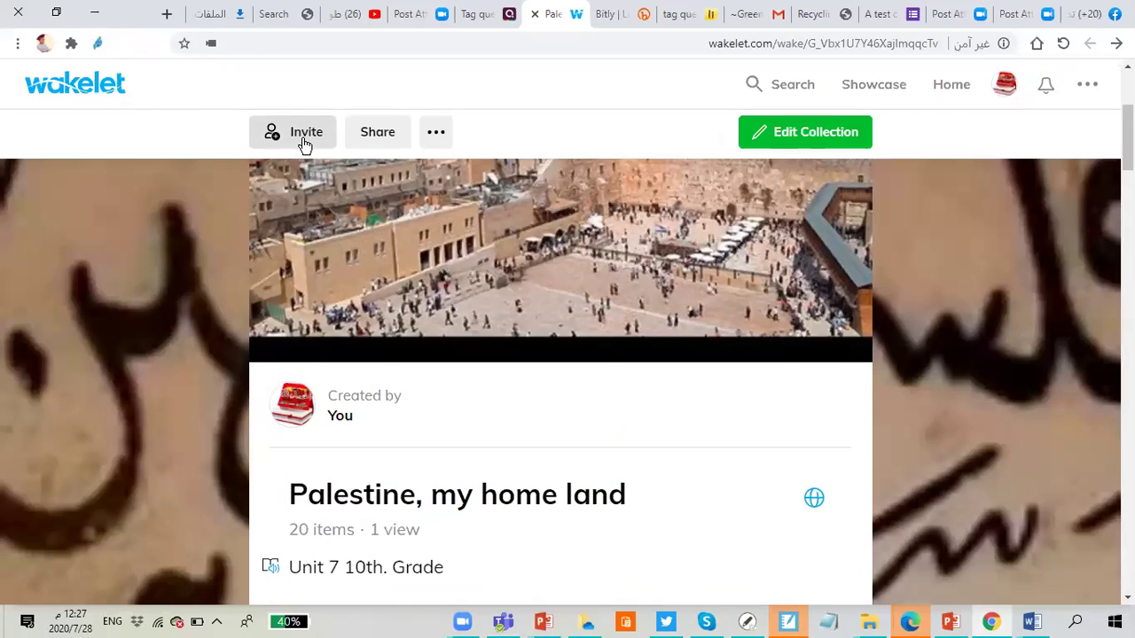
Step: Review the visibility settings without changes, then open Invite contributors from the ... menu
{"action": "left_click", "coordinate": [435, 133]}
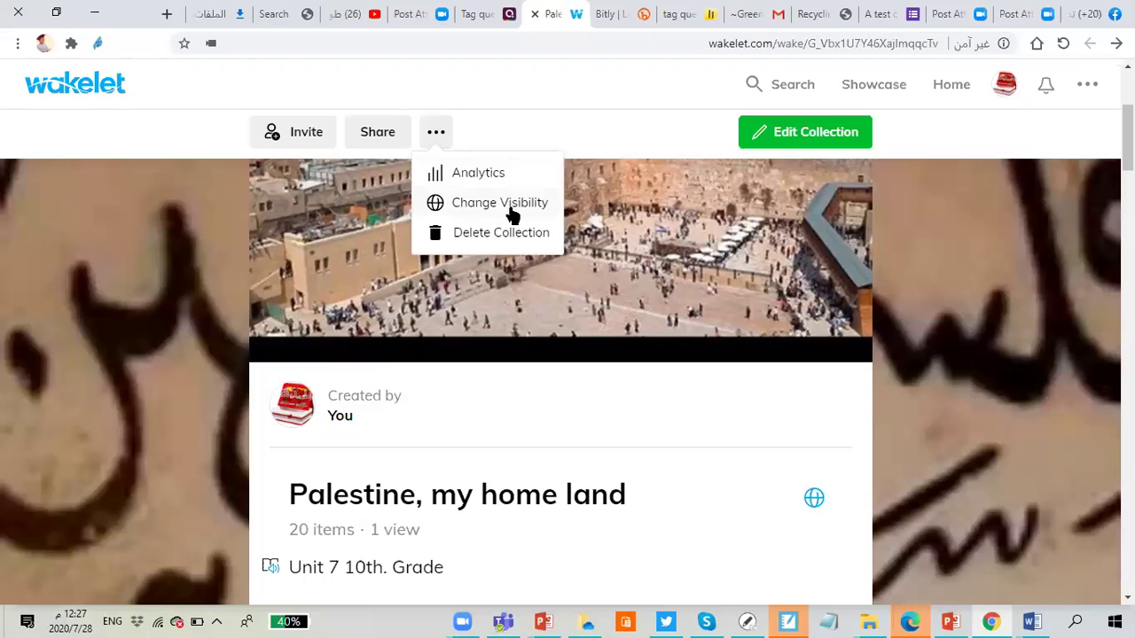
{"action": "left_click", "coordinate": [514, 213]}
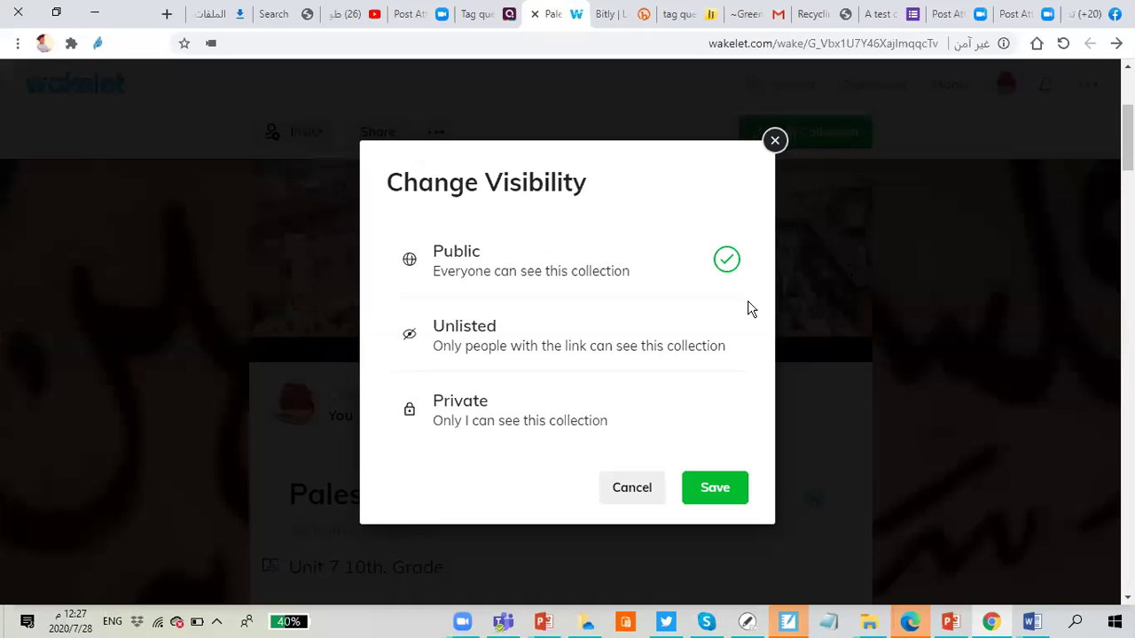
{"action": "left_click", "coordinate": [644, 488]}
{"action": "left_click", "coordinate": [439, 139]}
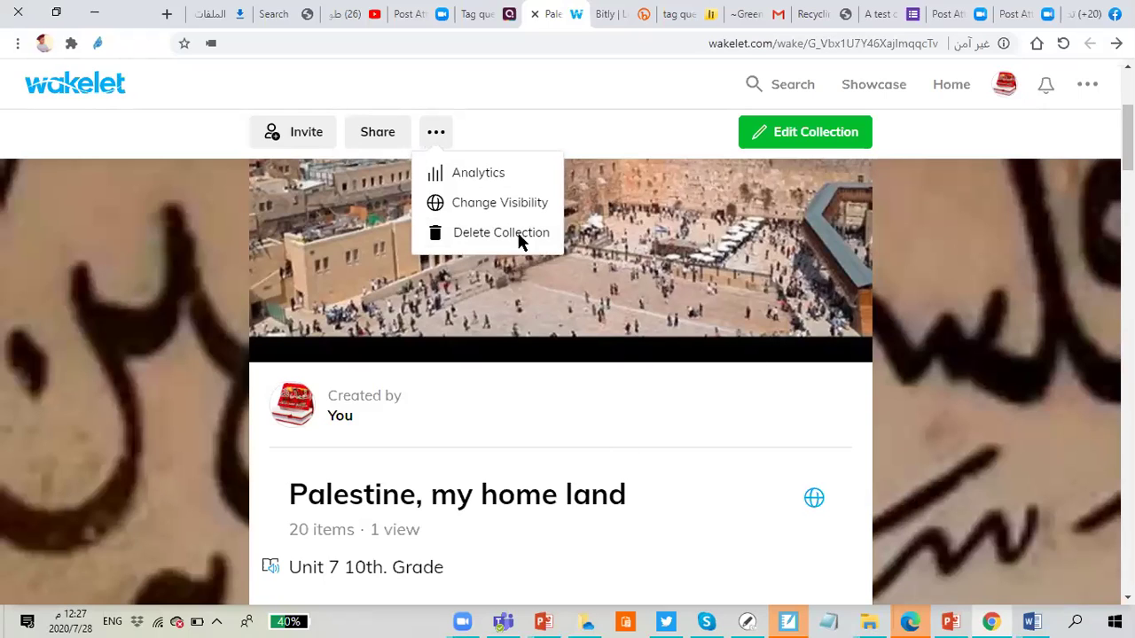
{"action": "left_click", "coordinate": [294, 141]}
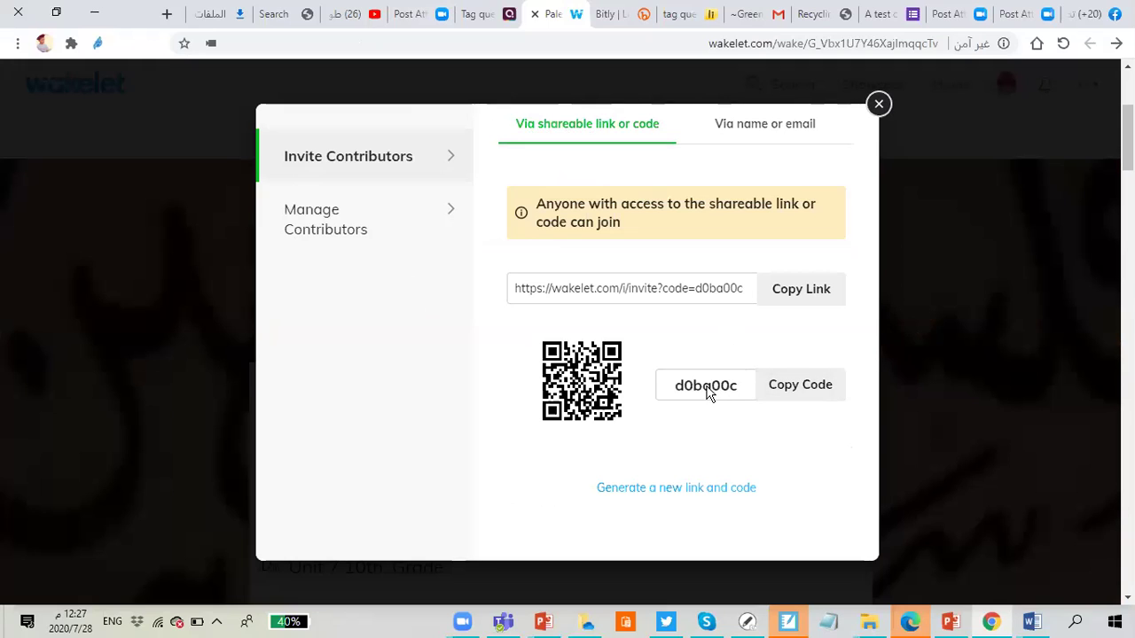
{"action": "left_click", "coordinate": [768, 138]}
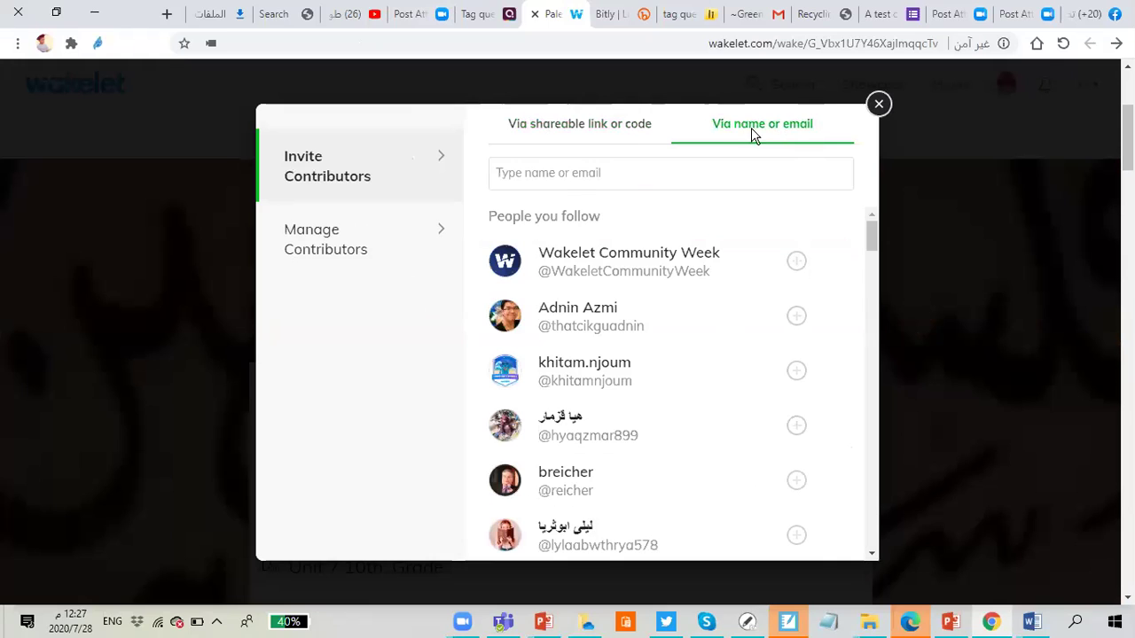
{"action": "left_click", "coordinate": [544, 174]}
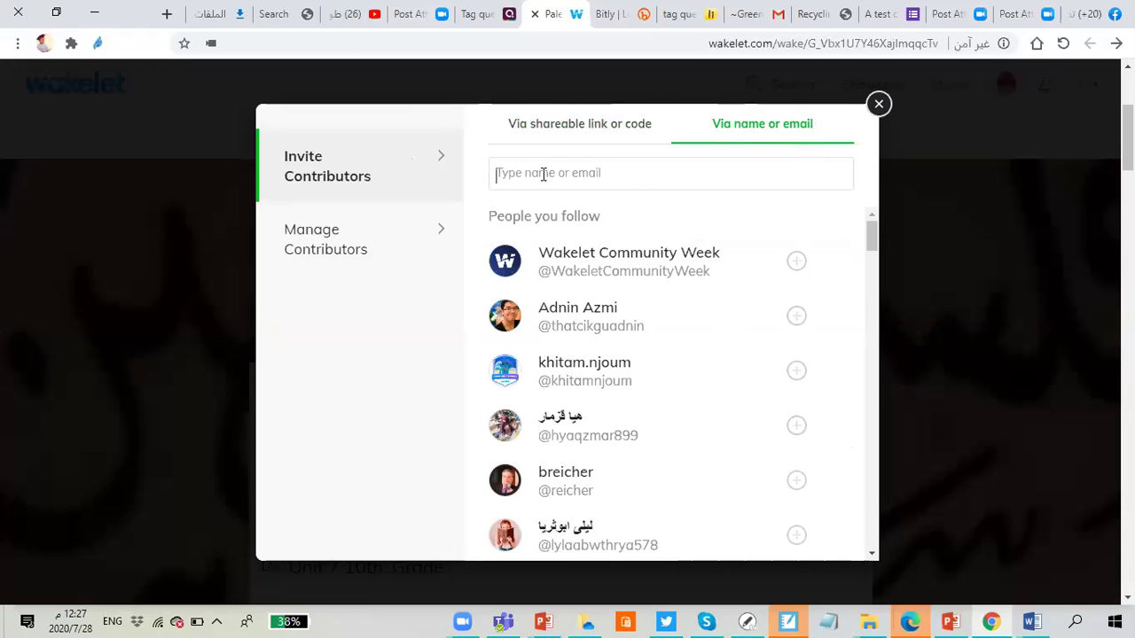
{"action": "type", "text": "@"}
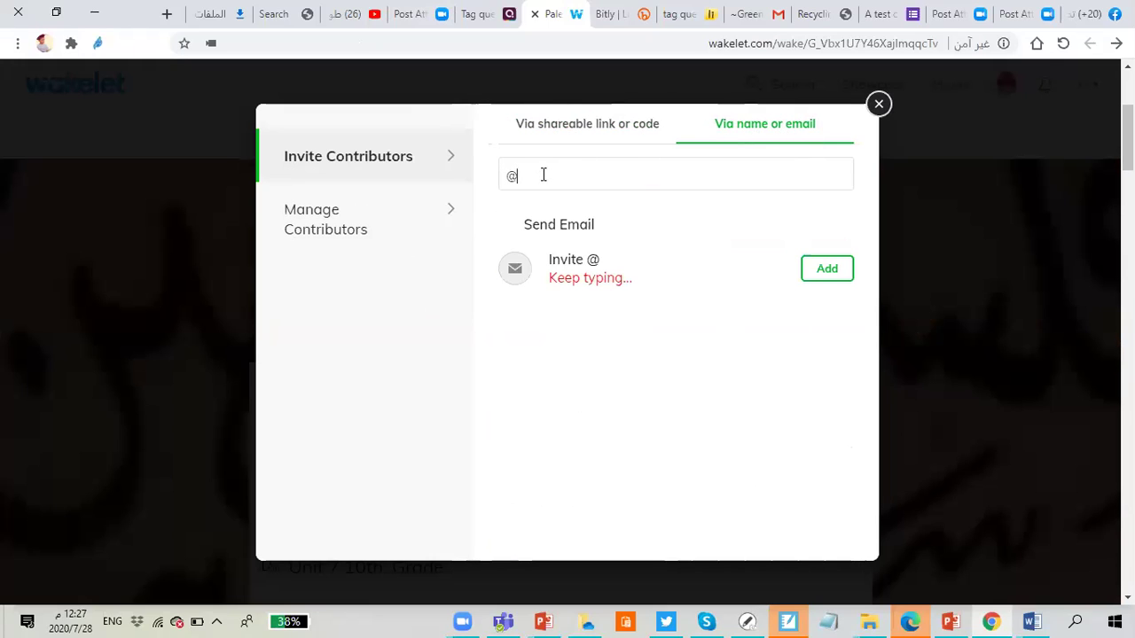
{"action": "type", "text": "ruqq"}
{"action": "key", "text": "BackSpace"}
{"action": "key", "text": "BackSpace"}
{"action": "key", "text": "BackSpace"}
{"action": "key", "text": "BackSpace"}
{"action": "type", "text": "rae"}
{"action": "key", "text": "BackSpace"}
{"action": "key", "text": "BackSpace"}
{"action": "key", "text": "BackSpace"}
{"action": "type", "text": "ra"}
{"action": "type", "text": "eda"}
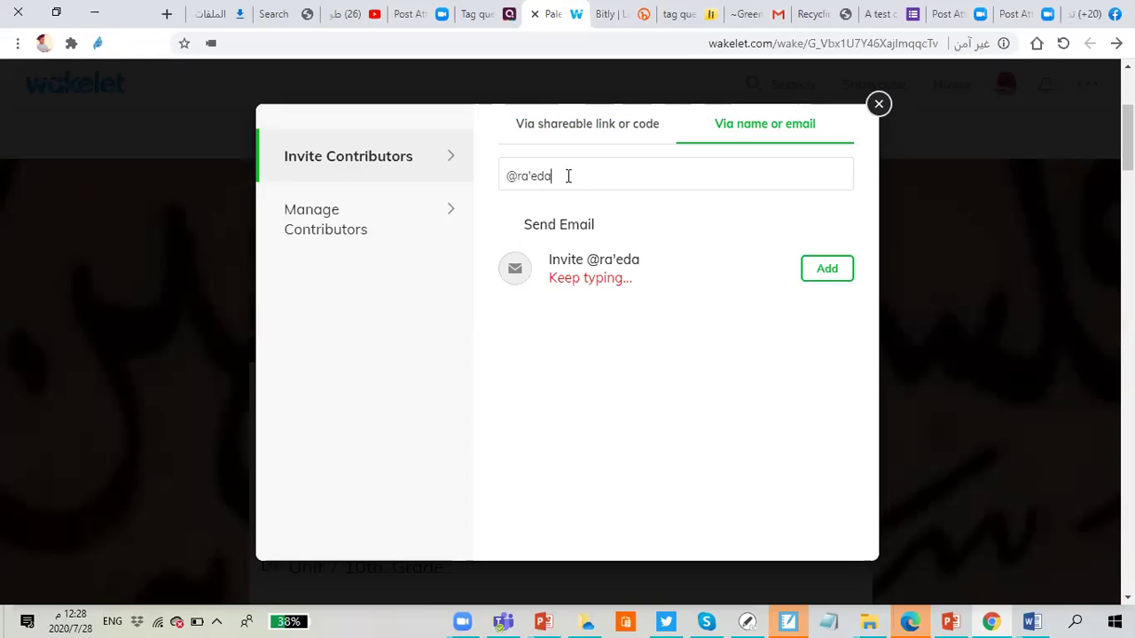
{"action": "key", "text": "BackSpace"}
{"action": "key", "text": "BackSpace"}
{"action": "key", "text": "BackSpace"}
{"action": "key", "text": "BackSpace"}
{"action": "key", "text": "BackSpace"}
{"action": "key", "text": "BackSpace"}
{"action": "key", "text": "BackSpace"}
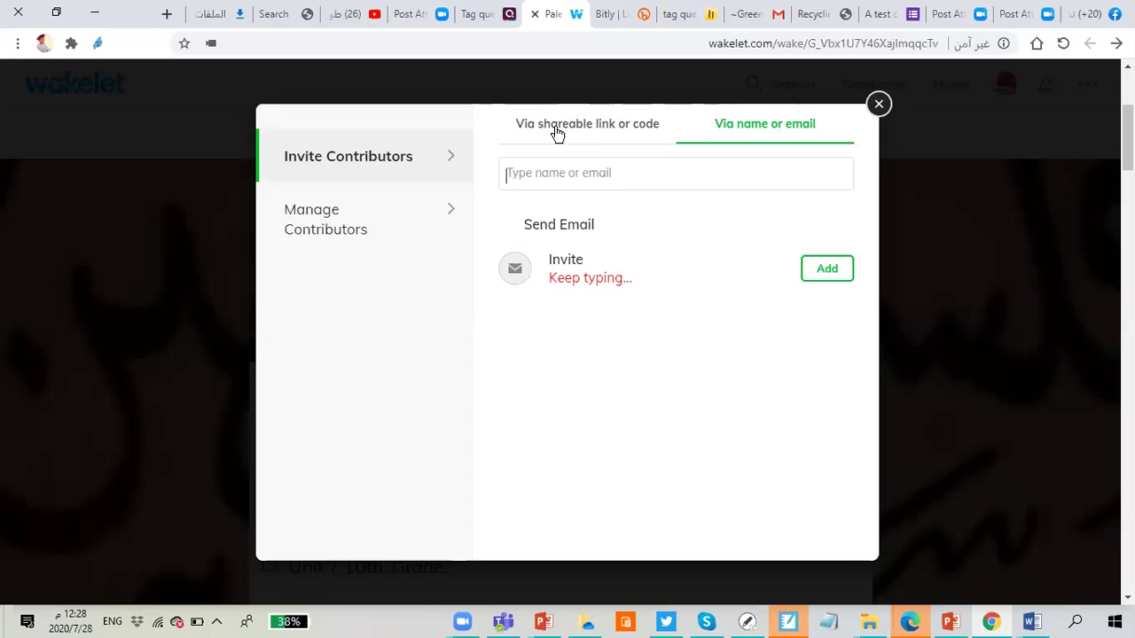
Step: Copy the contributor invite link from the shareable link or code option
{"action": "left_click", "coordinate": [555, 129]}
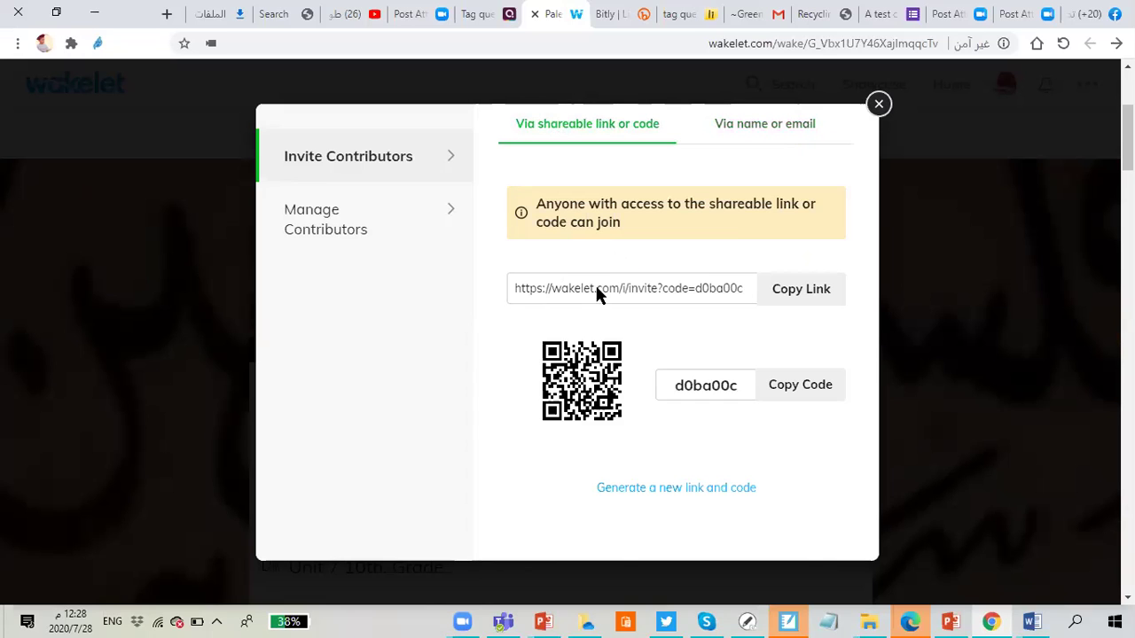
{"action": "left_click", "coordinate": [795, 302]}
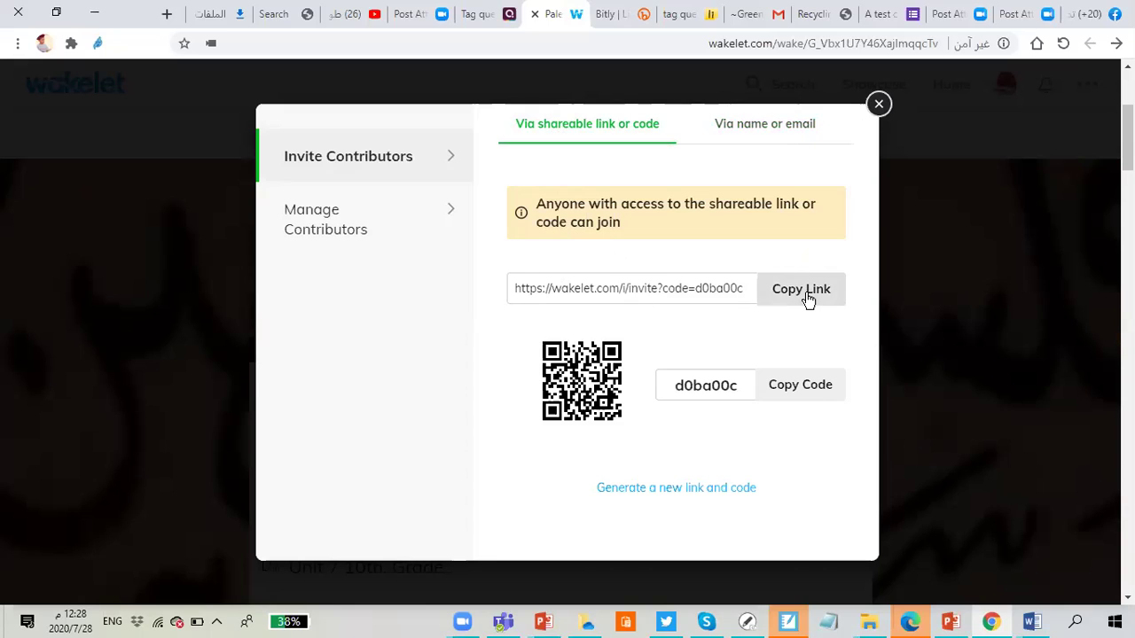
{"action": "left_click", "coordinate": [807, 298]}
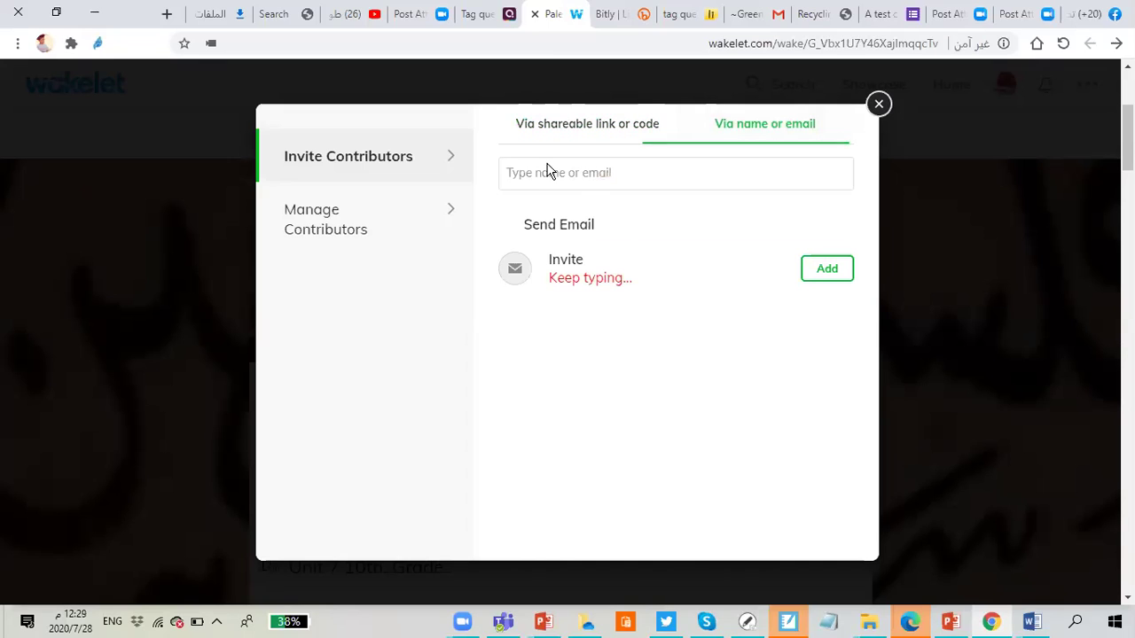
Step: Add a contributor invitee by entering their e-mail address
{"action": "left_click", "coordinate": [529, 173]}
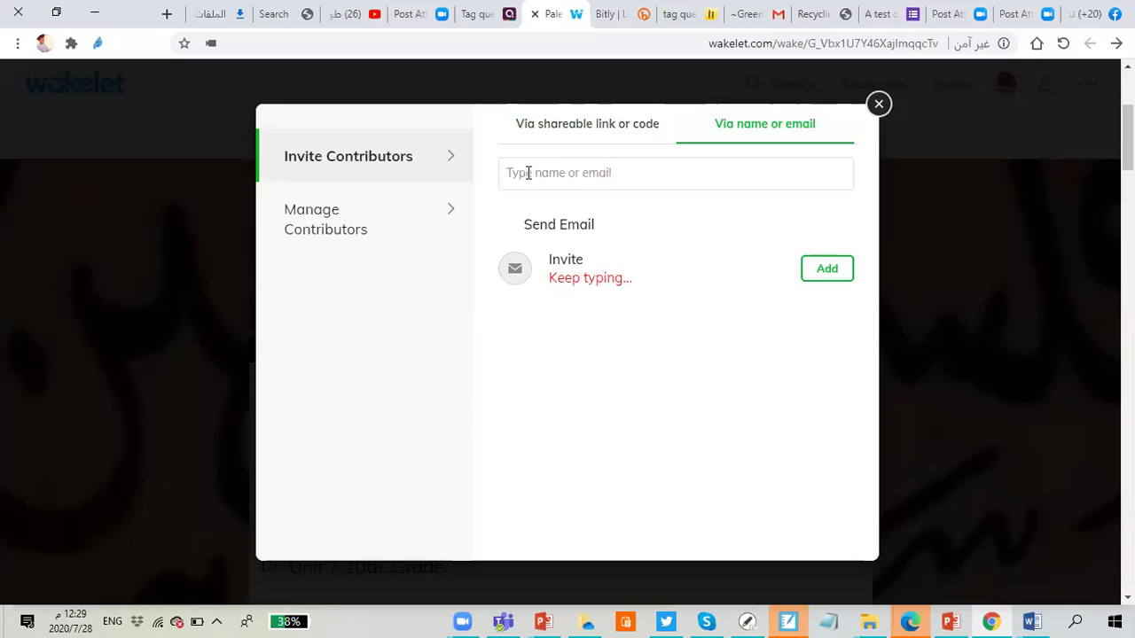
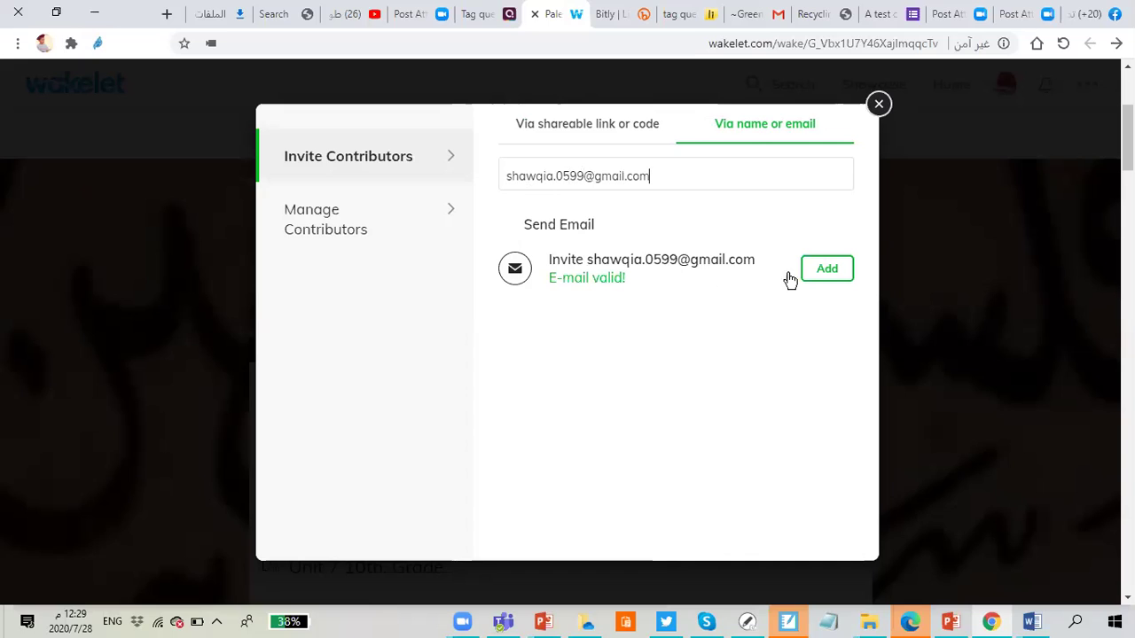
{"action": "left_click", "coordinate": [839, 275]}
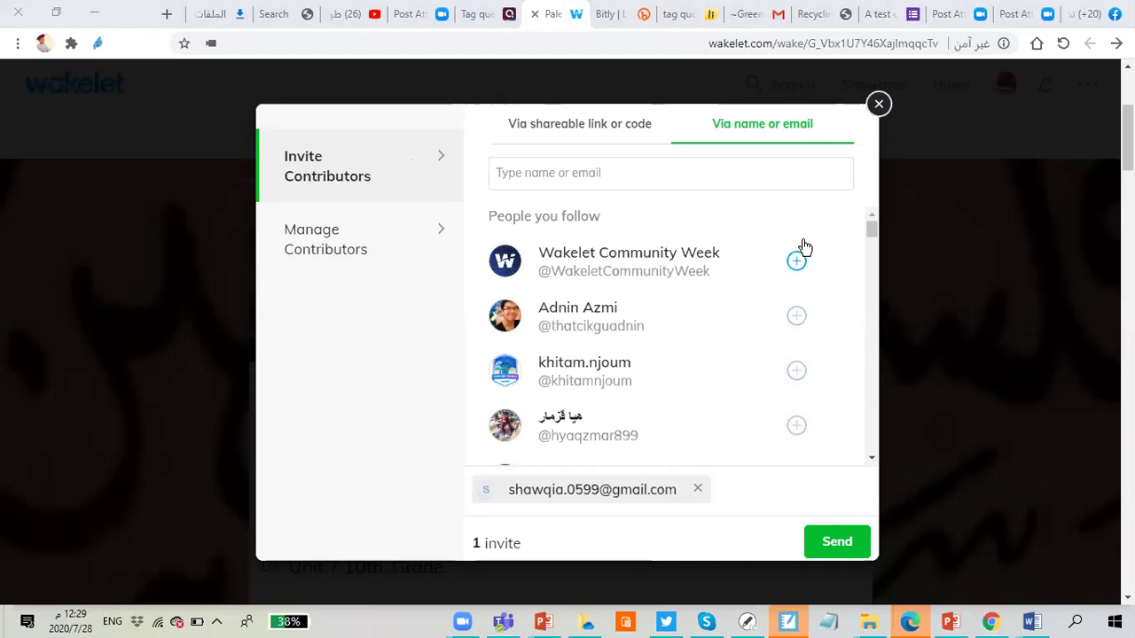
Step: Add three followed users as invitees and send all four invitations
{"action": "scroll", "coordinate": [611, 302], "scroll_direction": "down", "scroll_amount": 1}
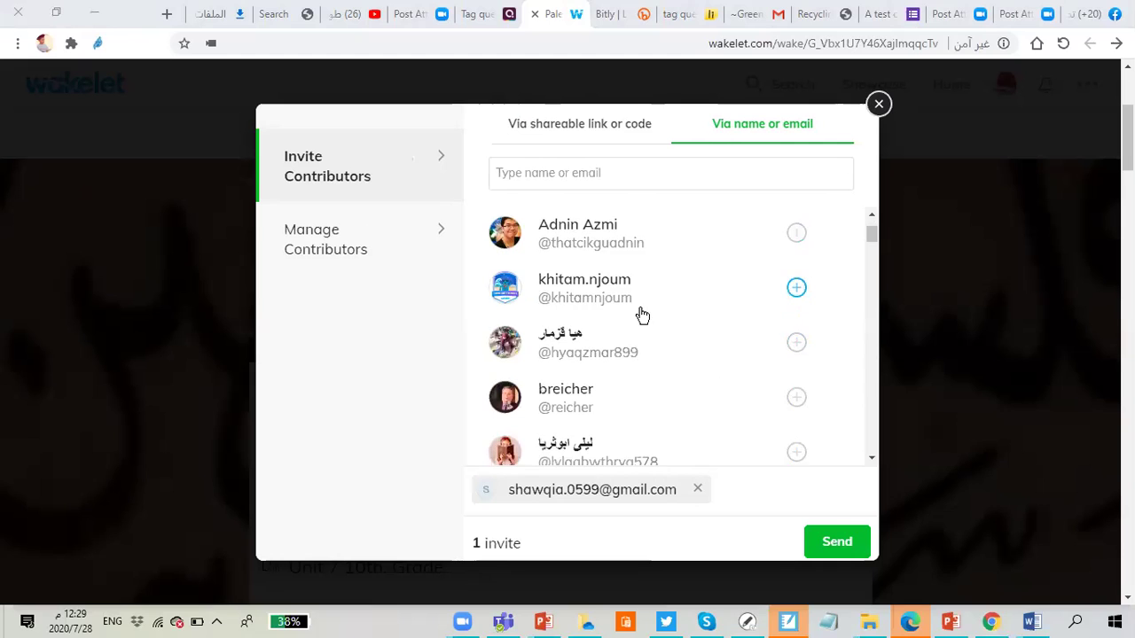
{"action": "scroll", "coordinate": [642, 315], "scroll_direction": "up", "scroll_amount": 1}
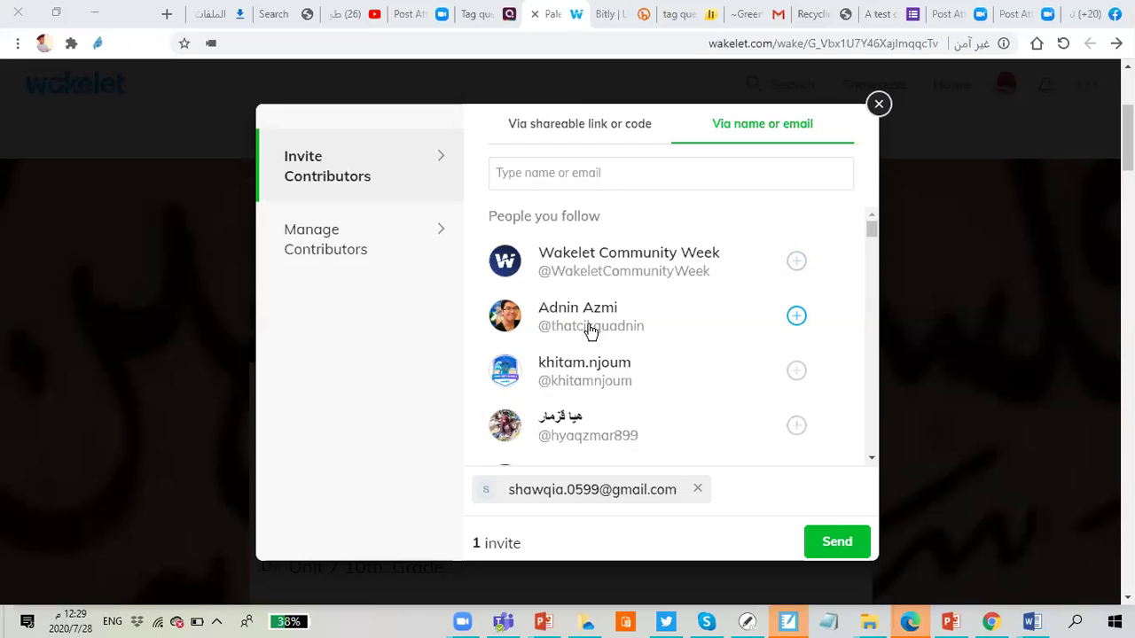
{"action": "scroll", "coordinate": [585, 319], "scroll_direction": "down", "scroll_amount": 1}
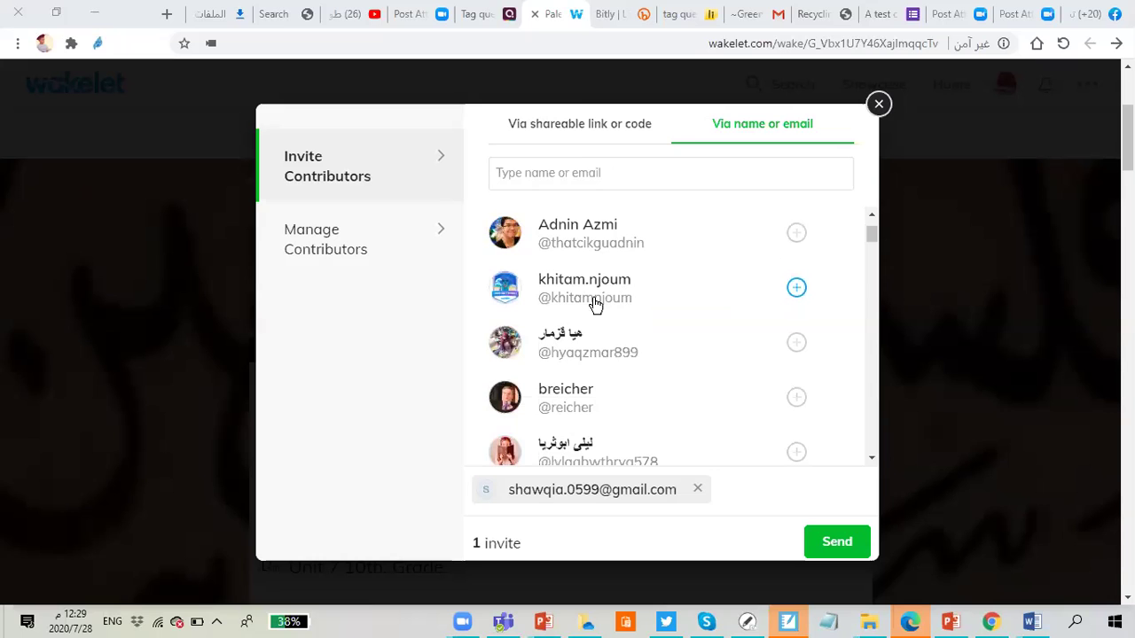
{"action": "scroll", "coordinate": [595, 304], "scroll_direction": "down", "scroll_amount": 1}
{"action": "scroll", "coordinate": [616, 335], "scroll_direction": "down", "scroll_amount": 3}
{"action": "scroll", "coordinate": [643, 306], "scroll_direction": "down", "scroll_amount": 1}
{"action": "scroll", "coordinate": [636, 296], "scroll_direction": "up", "scroll_amount": 2}
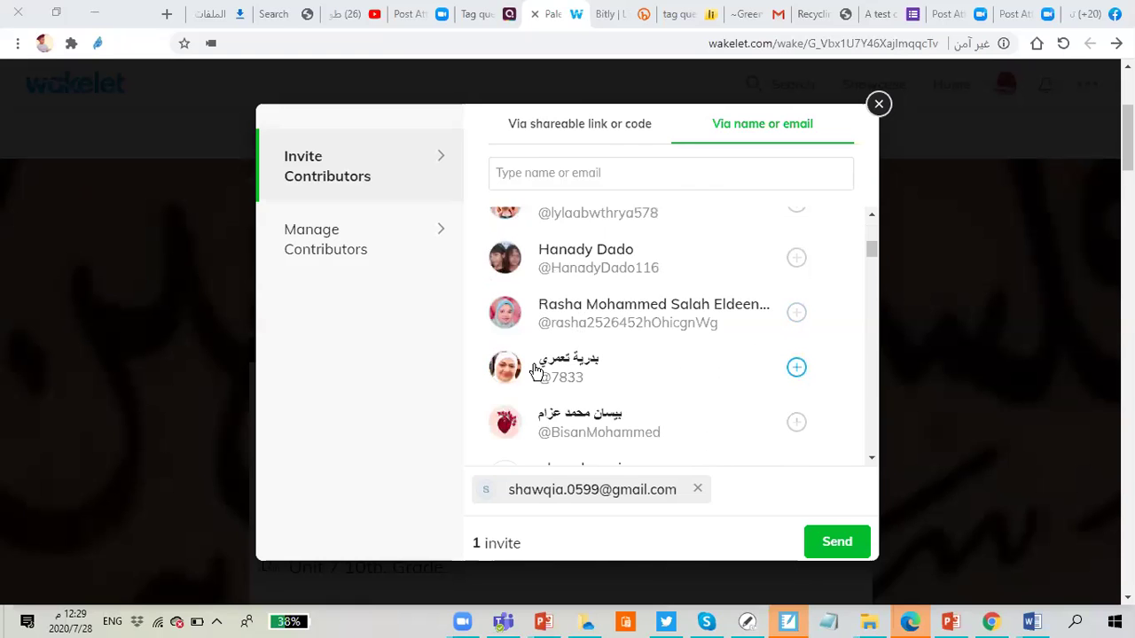
{"action": "scroll", "coordinate": [650, 372], "scroll_direction": "down", "scroll_amount": 1}
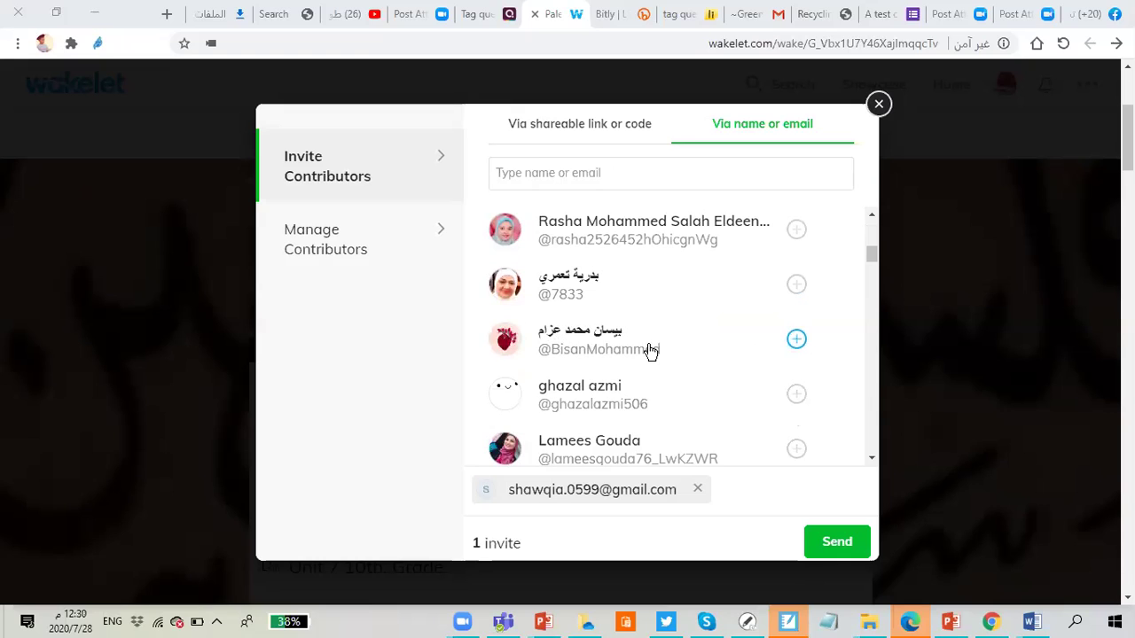
{"action": "scroll", "coordinate": [653, 368], "scroll_direction": "down", "scroll_amount": 1}
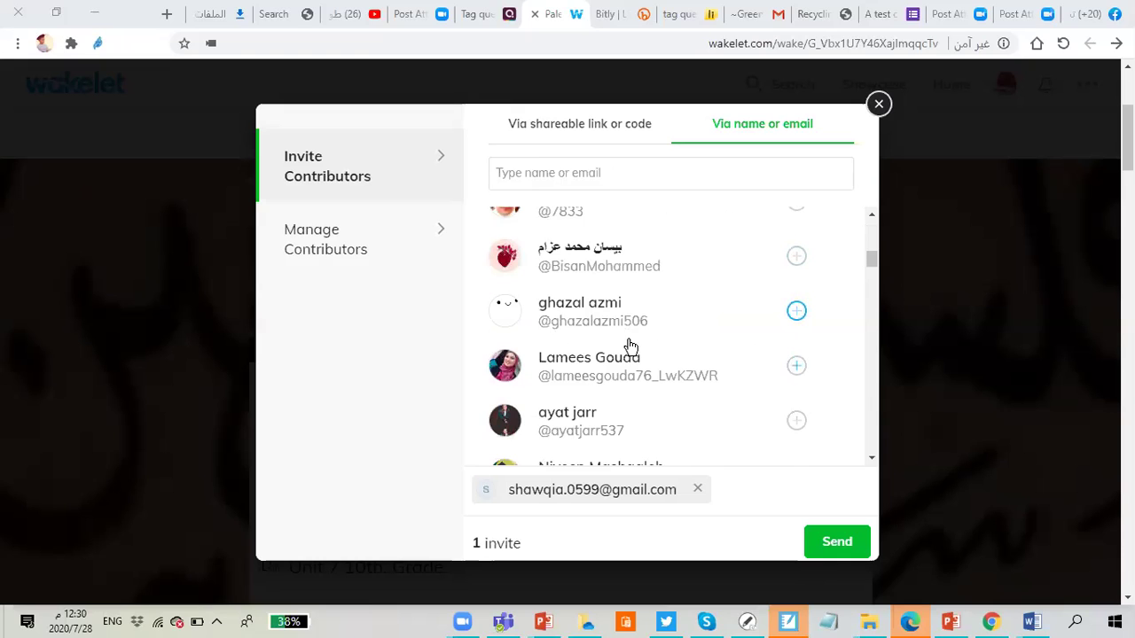
{"action": "scroll", "coordinate": [631, 344], "scroll_direction": "down", "scroll_amount": 1}
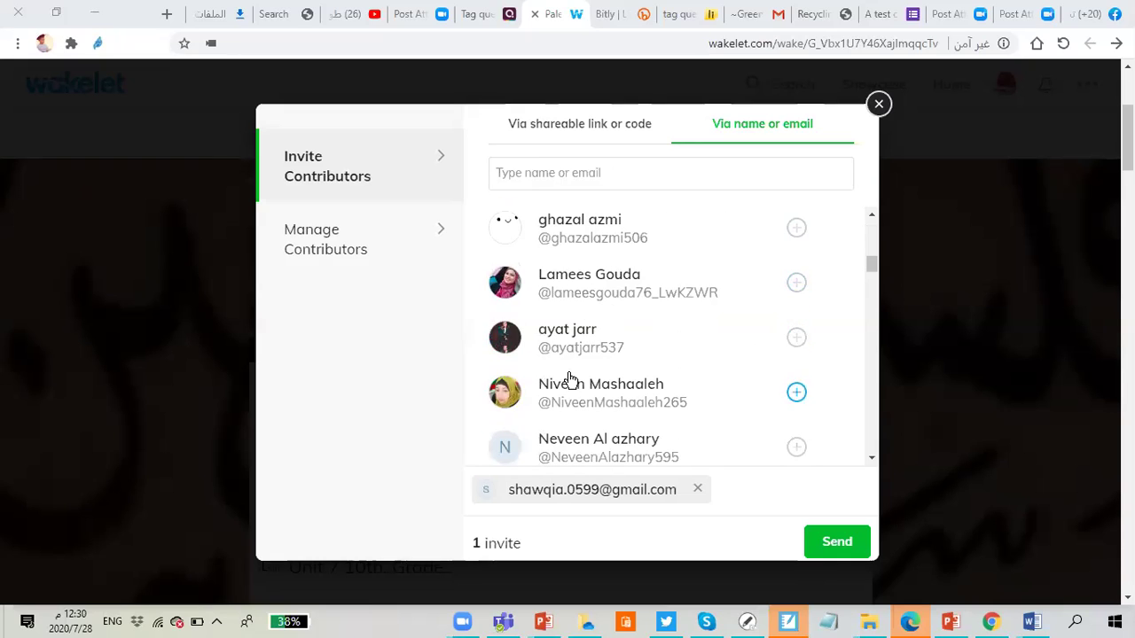
{"action": "scroll", "coordinate": [563, 368], "scroll_direction": "down", "scroll_amount": 1}
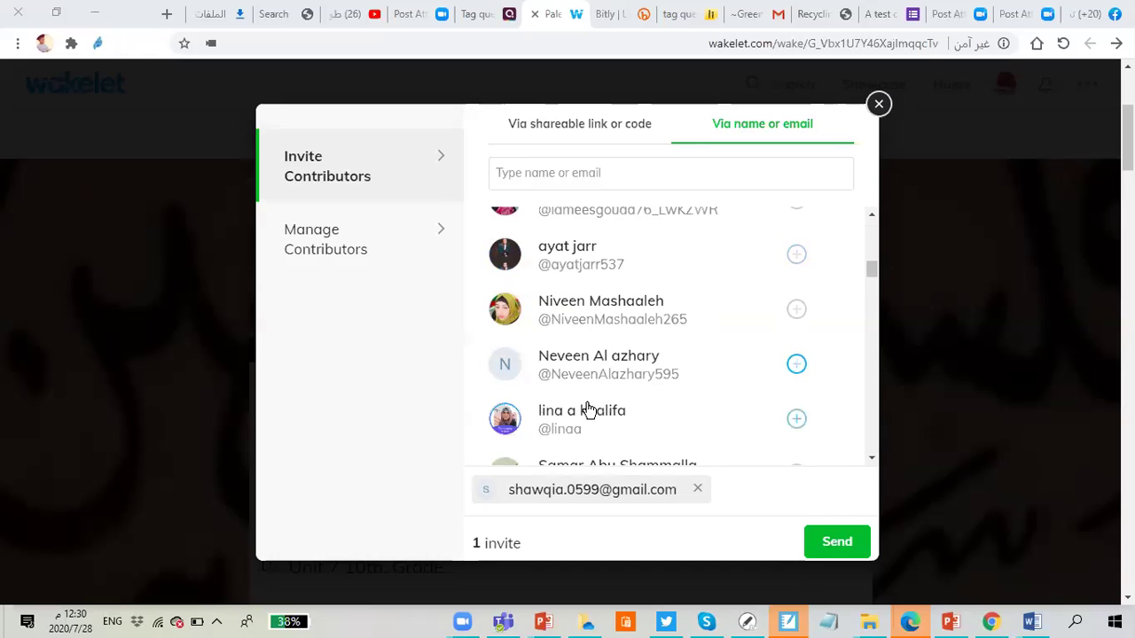
{"action": "scroll", "coordinate": [587, 411], "scroll_direction": "down", "scroll_amount": 1}
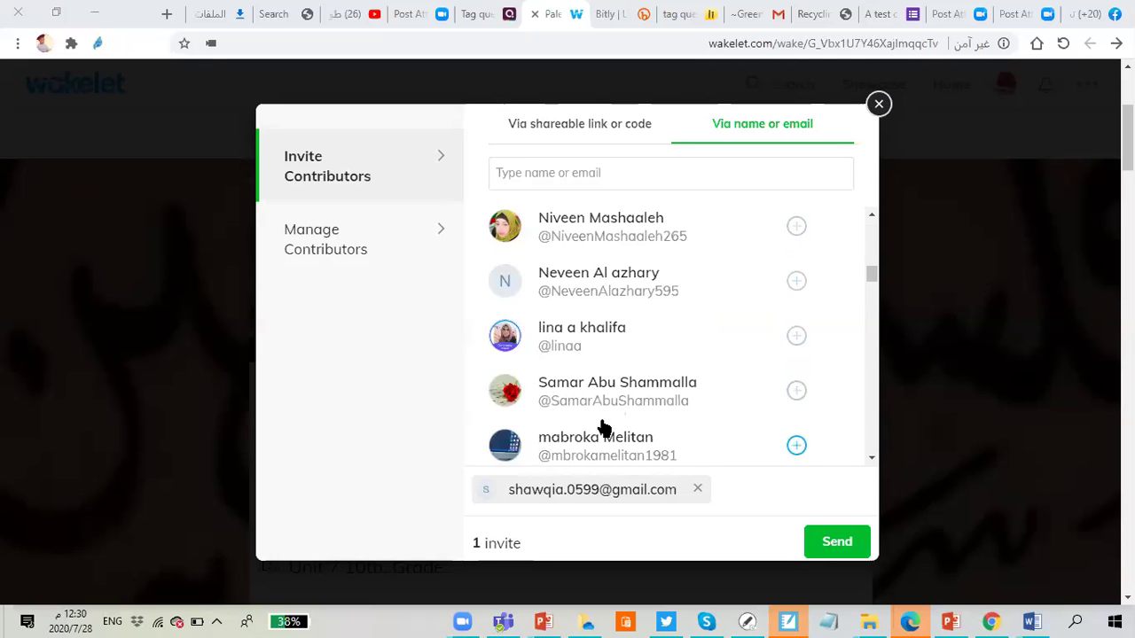
{"action": "scroll", "coordinate": [625, 363], "scroll_direction": "down", "scroll_amount": 3}
{"action": "scroll", "coordinate": [635, 344], "scroll_direction": "down", "scroll_amount": 10}
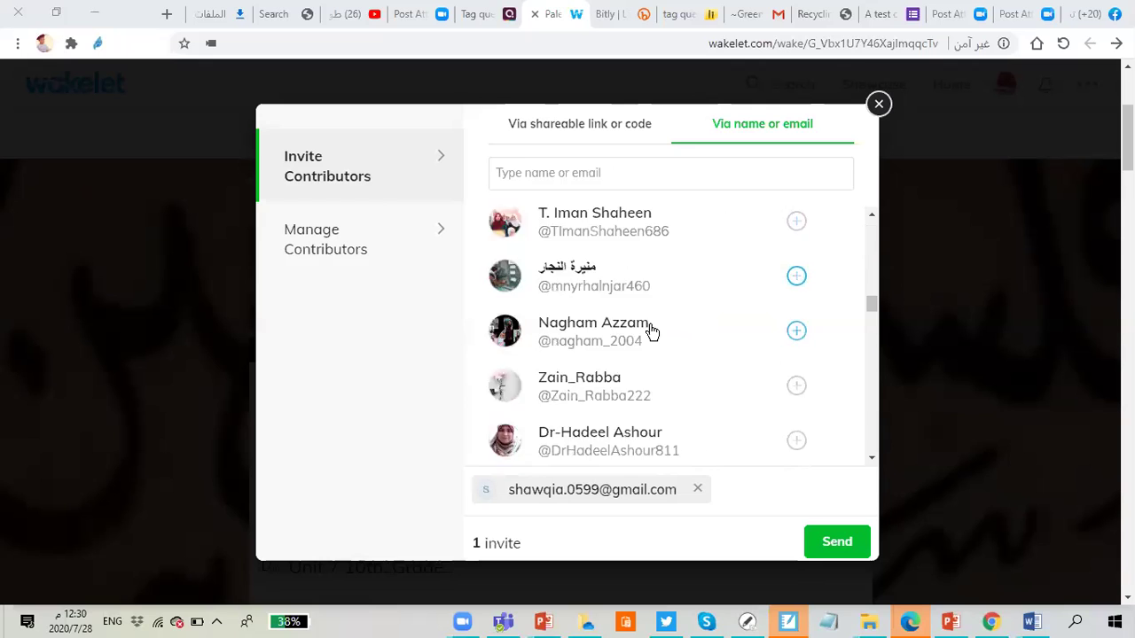
{"action": "scroll", "coordinate": [661, 387], "scroll_direction": "down", "scroll_amount": 1}
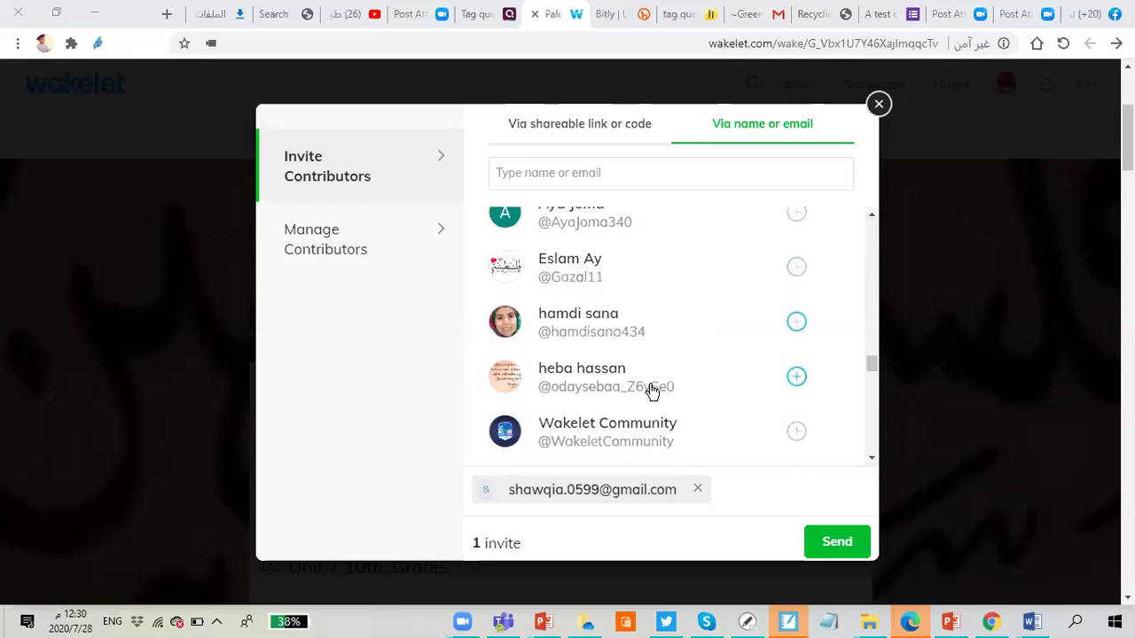
{"action": "left_click", "coordinate": [795, 320]}
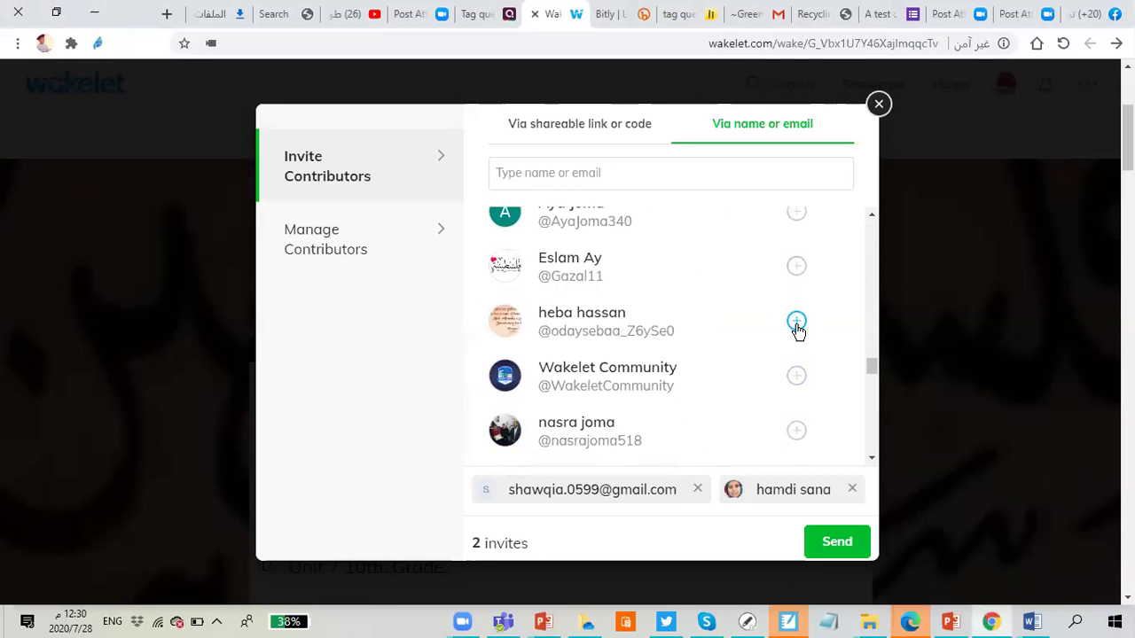
{"action": "left_click", "coordinate": [797, 375]}
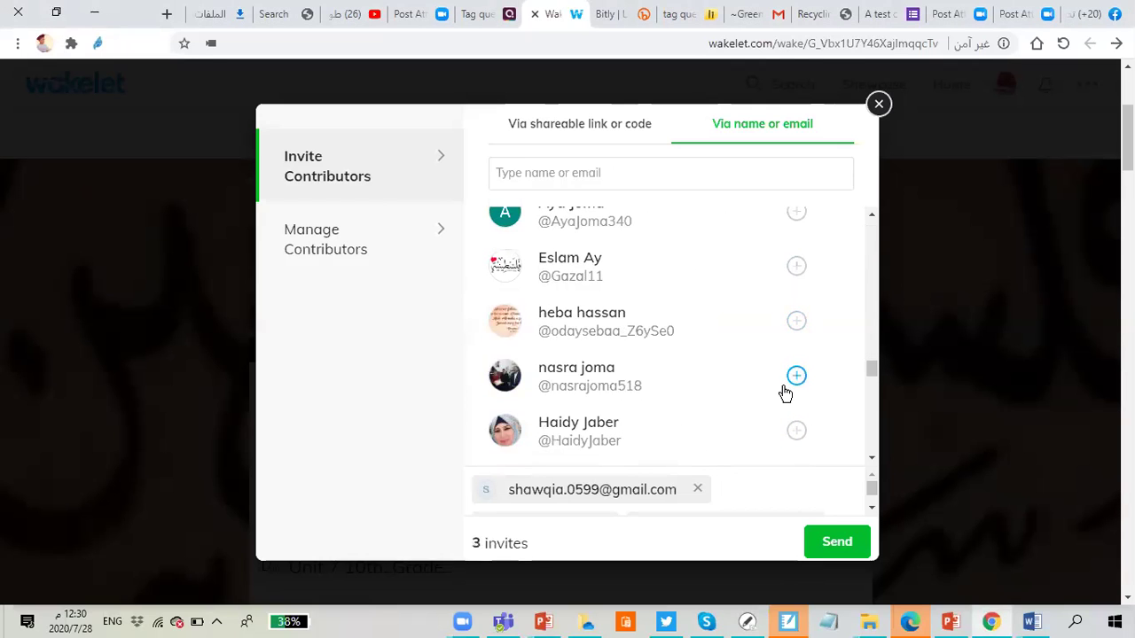
{"action": "left_click", "coordinate": [796, 430]}
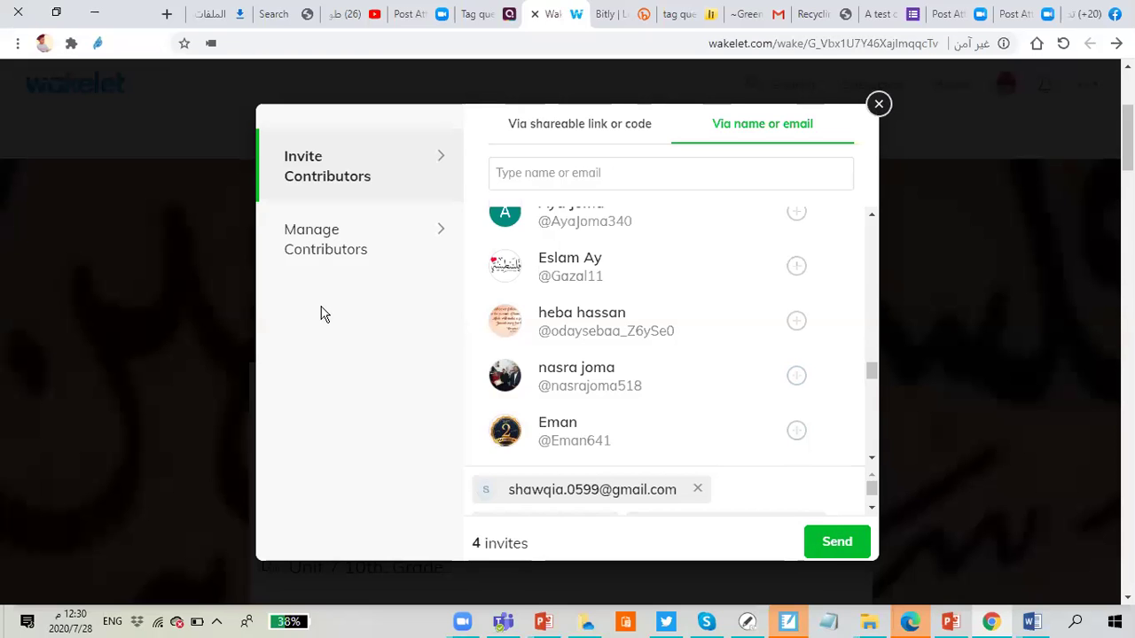
{"action": "left_click", "coordinate": [152, 339]}
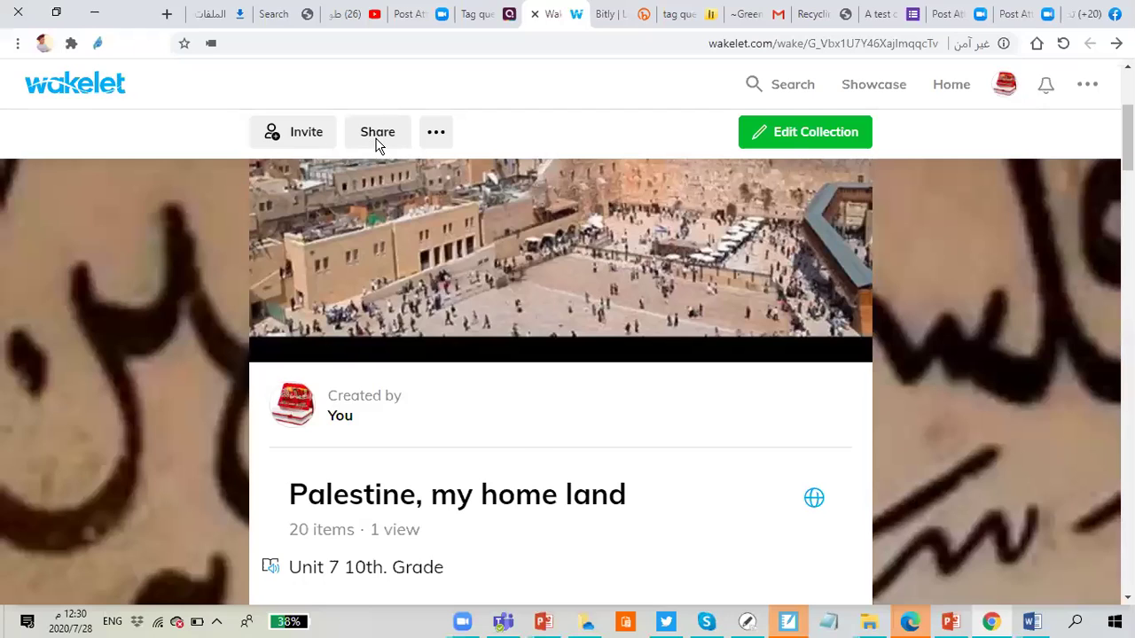
Step: Open the collection's Share dialog, view its QR code, then return to the full sharing options
{"action": "left_click", "coordinate": [377, 133]}
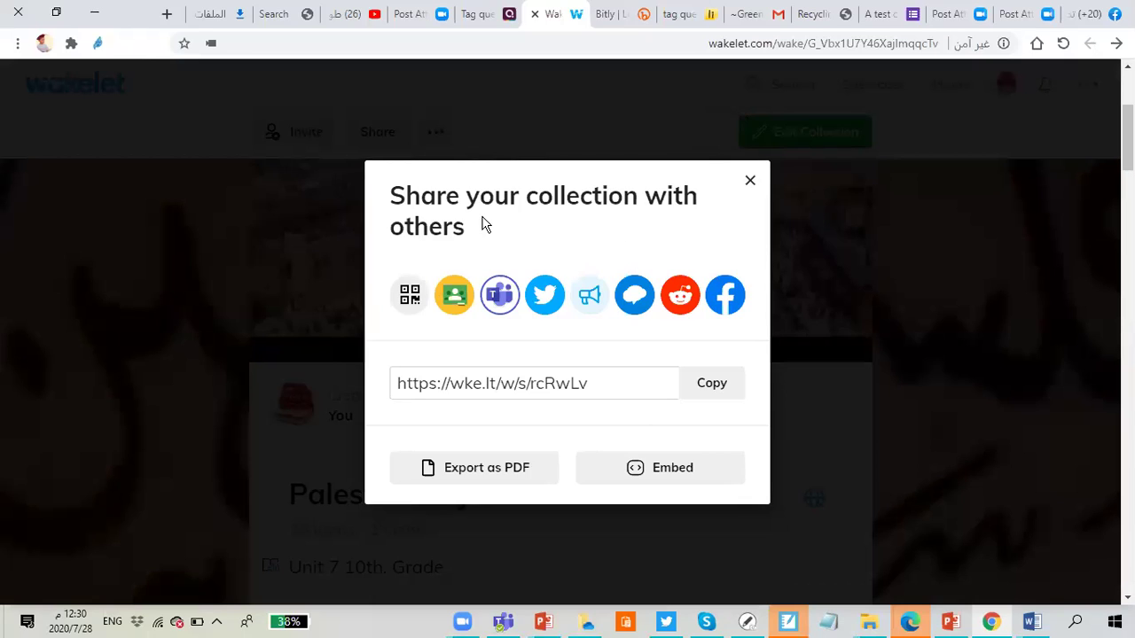
{"action": "left_click", "coordinate": [410, 315]}
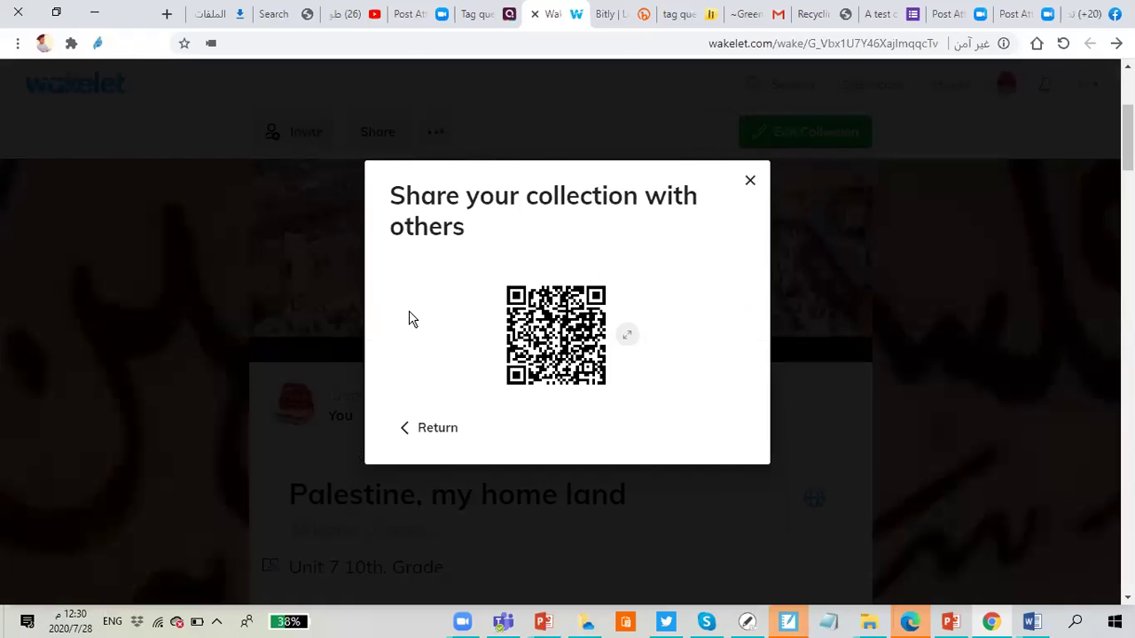
{"action": "left_click", "coordinate": [405, 431]}
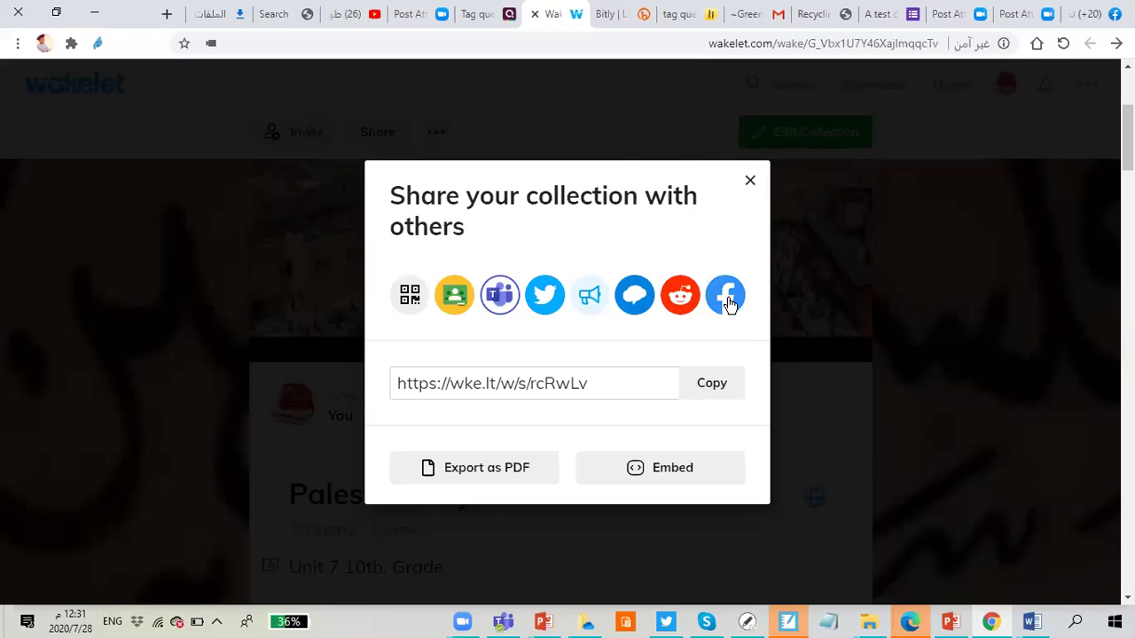
{"action": "left_click", "coordinate": [709, 387]}
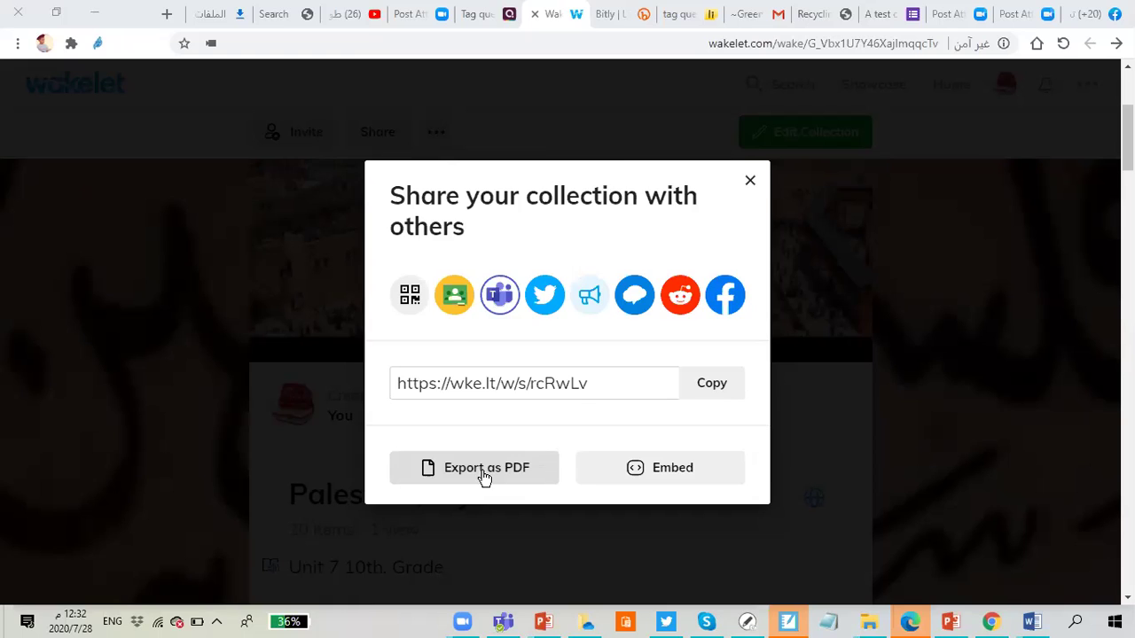
Step: Start a PDF export of the collection, then cancel it to stay on the sharing options
{"action": "left_click", "coordinate": [484, 470]}
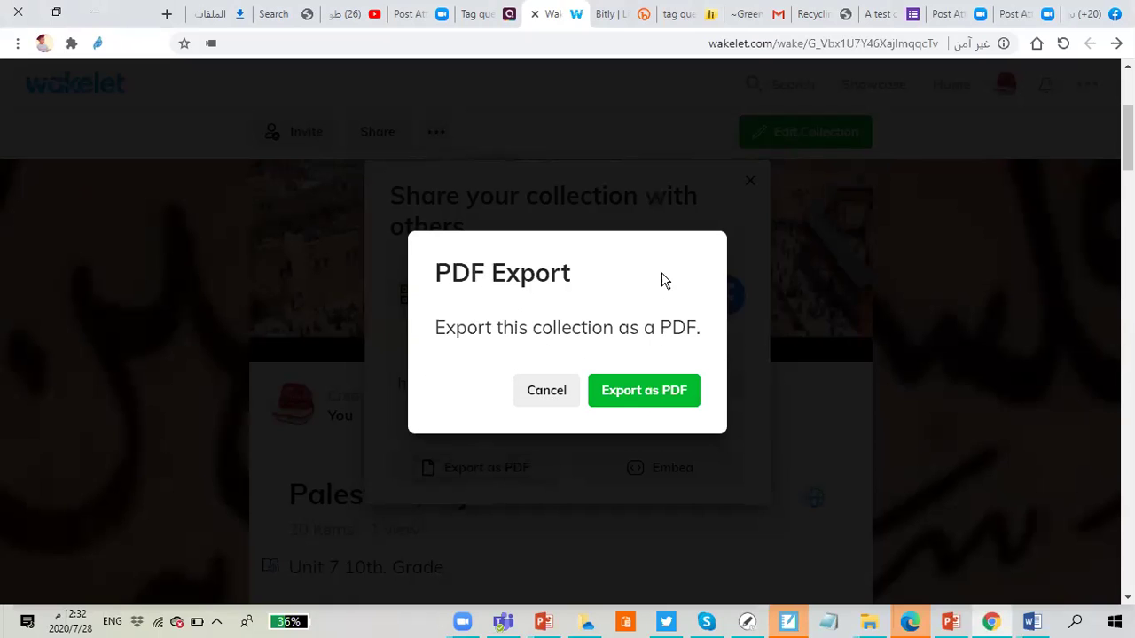
{"action": "left_click", "coordinate": [548, 391]}
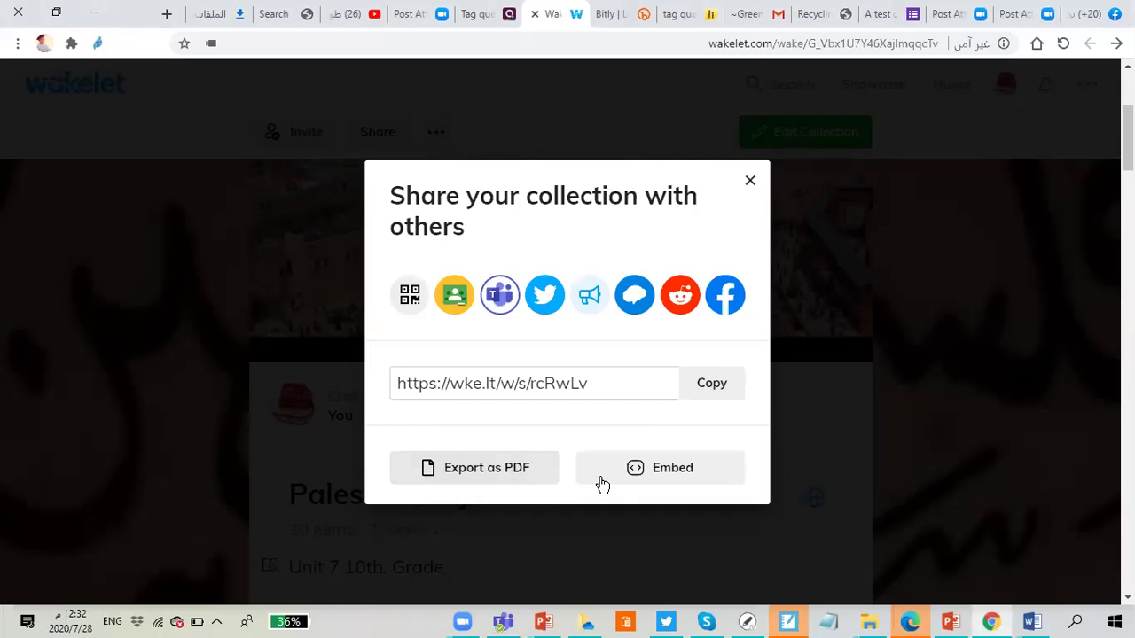
{"action": "left_click", "coordinate": [655, 479]}
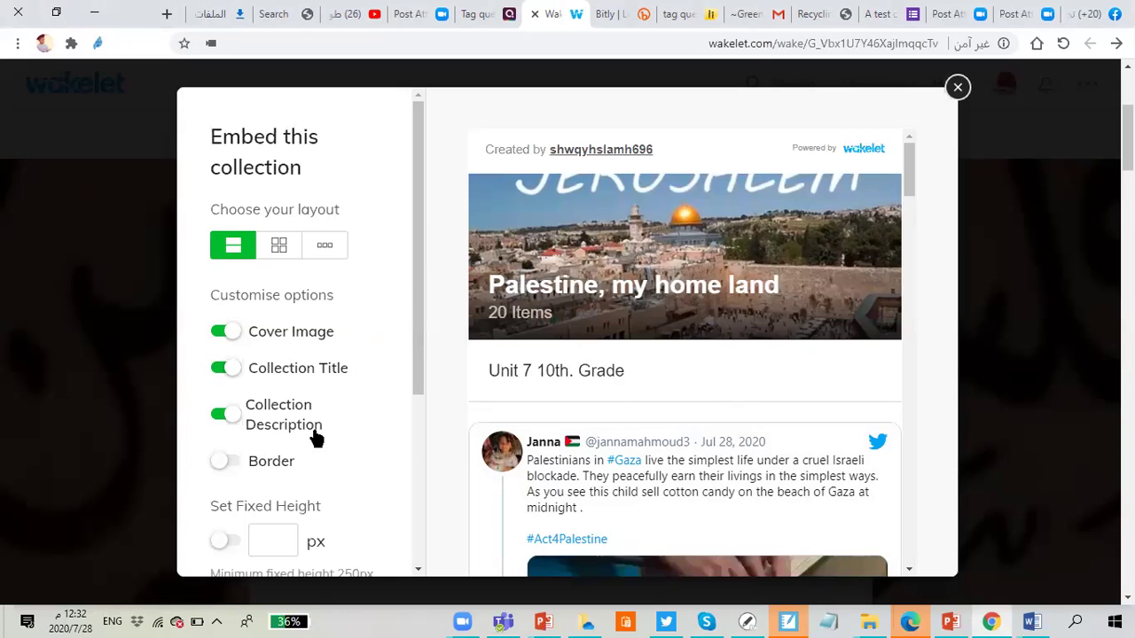
{"action": "left_click", "coordinate": [232, 466]}
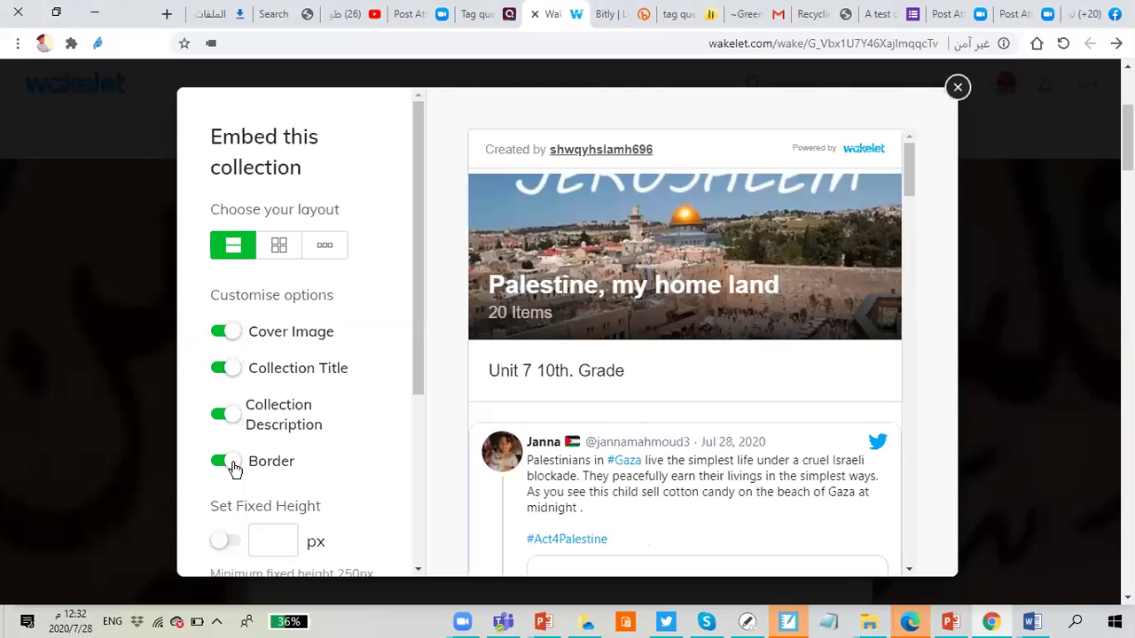
{"action": "left_click", "coordinate": [218, 467]}
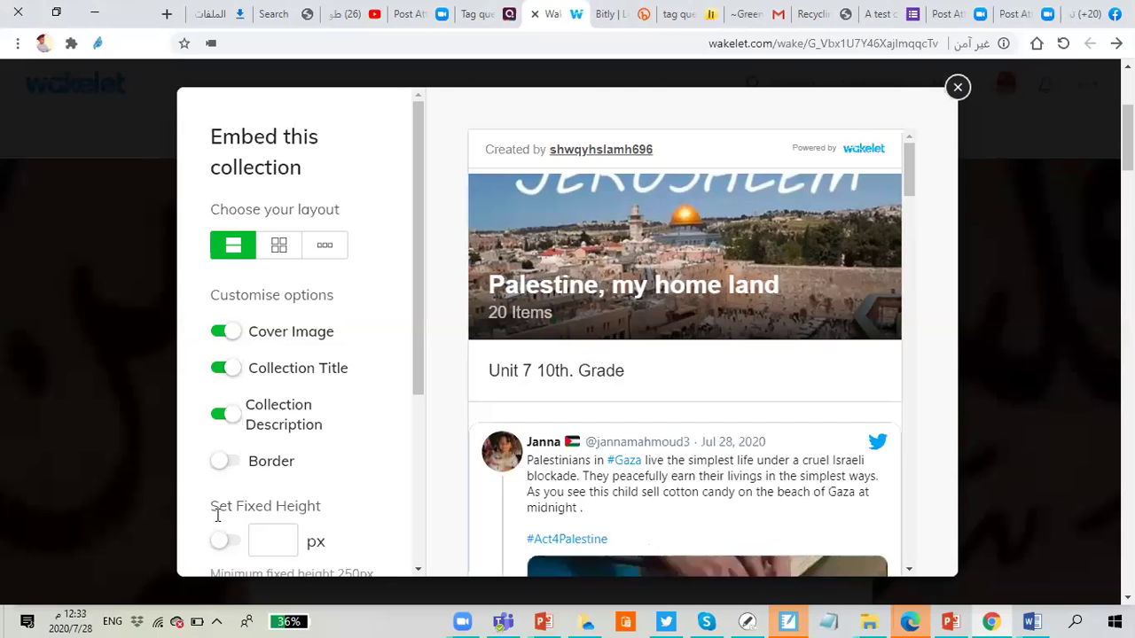
{"action": "scroll", "coordinate": [261, 524], "scroll_direction": "down", "scroll_amount": 3}
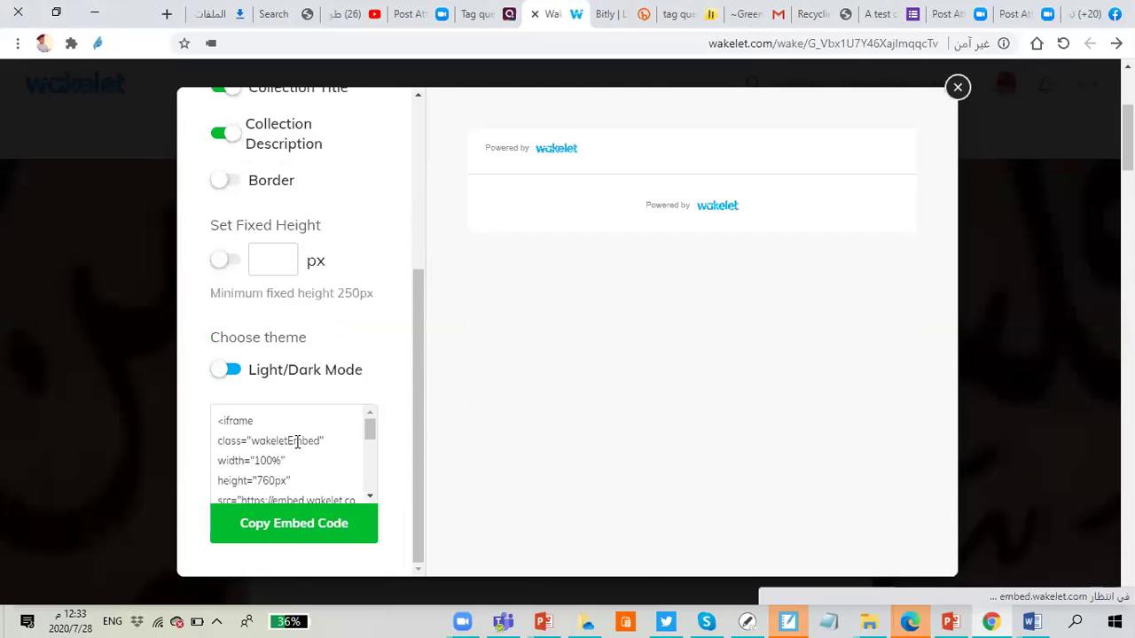
{"action": "scroll", "coordinate": [296, 441], "scroll_direction": "up", "scroll_amount": 3}
{"action": "left_click", "coordinate": [957, 86]}
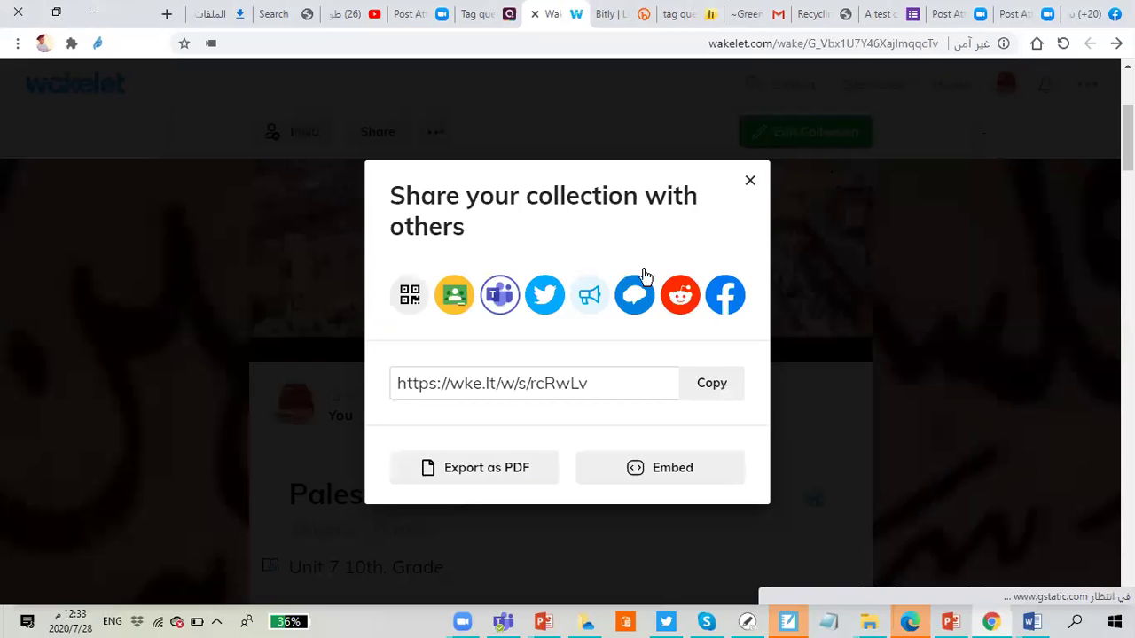
Step: Close the Share dialog and look through the 20 items of the 'Palestine, my home land' page
{"action": "left_click", "coordinate": [751, 182]}
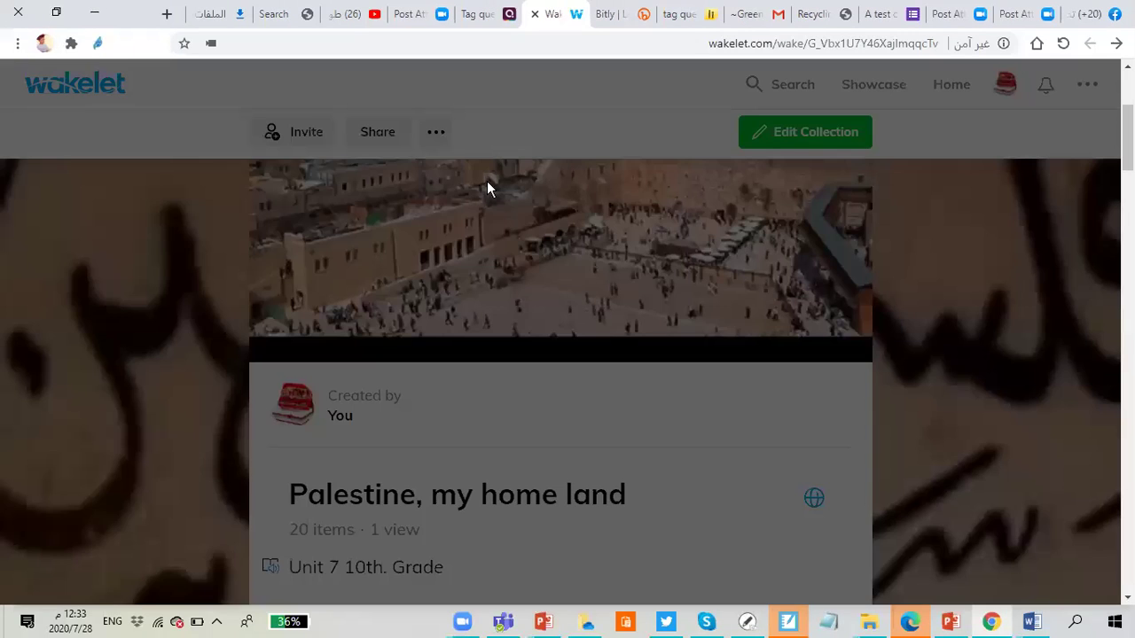
{"action": "scroll", "coordinate": [577, 213], "scroll_direction": "up", "scroll_amount": 3}
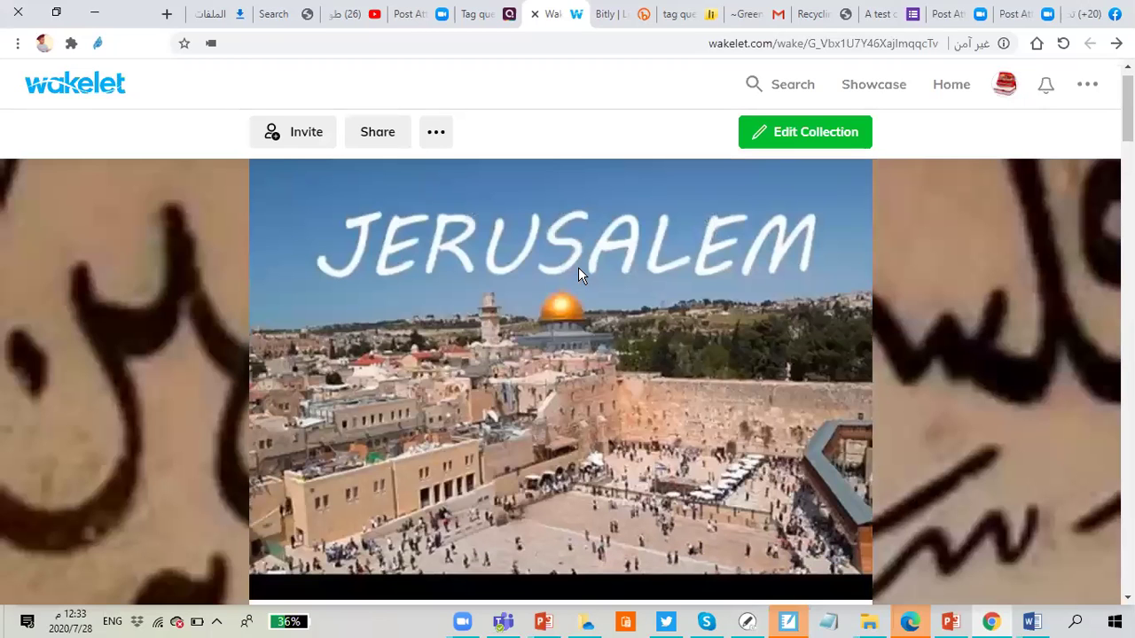
{"action": "scroll", "coordinate": [668, 260], "scroll_direction": "down", "scroll_amount": 5}
{"action": "scroll", "coordinate": [709, 251], "scroll_direction": "up", "scroll_amount": 3}
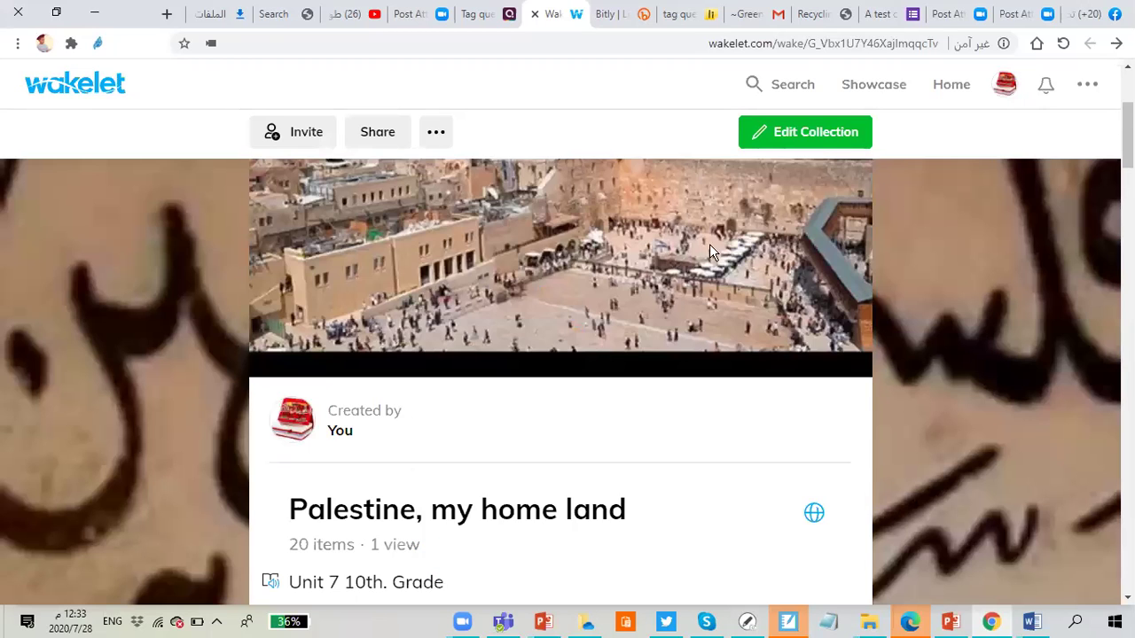
{"action": "scroll", "coordinate": [820, 148], "scroll_direction": "up", "scroll_amount": 3}
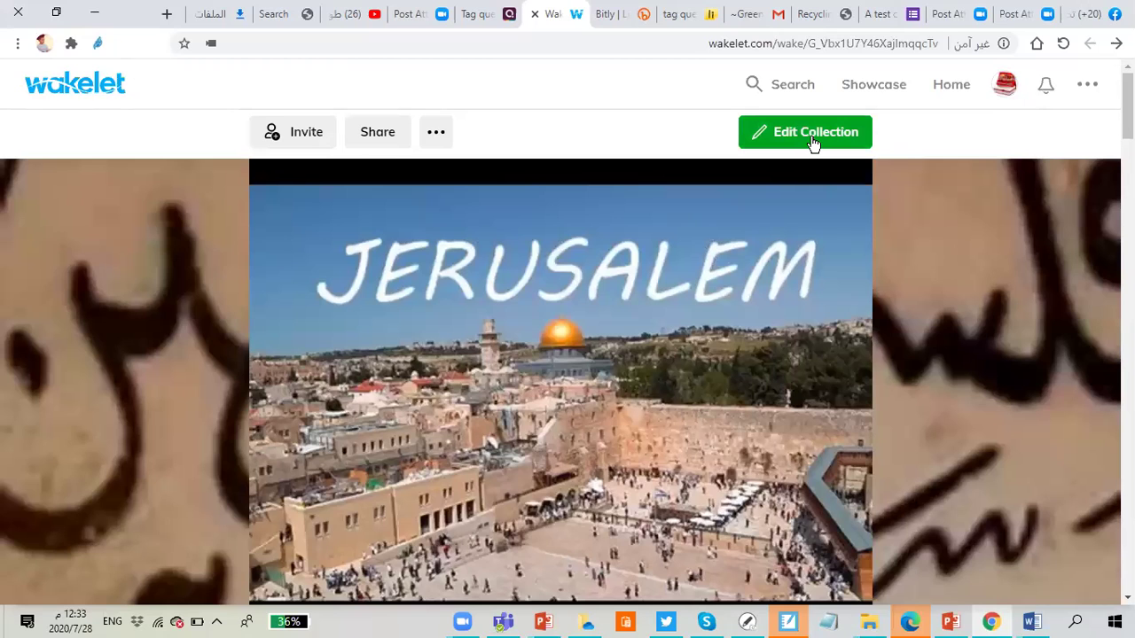
{"action": "scroll", "coordinate": [613, 404], "scroll_direction": "down", "scroll_amount": 7}
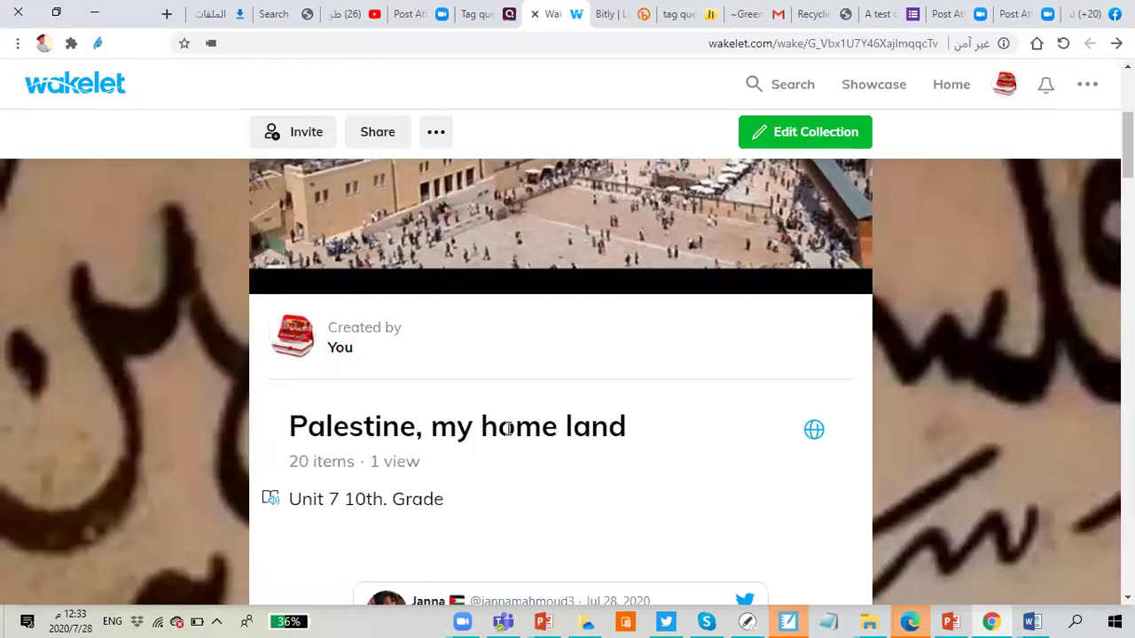
{"action": "scroll", "coordinate": [466, 464], "scroll_direction": "down", "scroll_amount": 10}
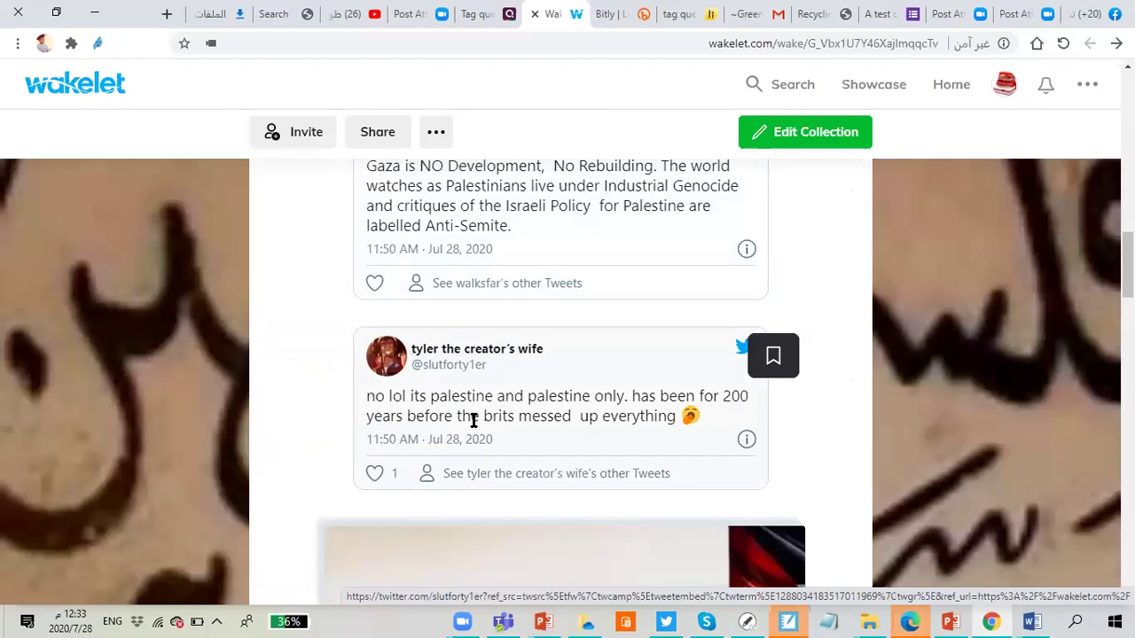
{"action": "scroll", "coordinate": [512, 431], "scroll_direction": "down", "scroll_amount": 3}
{"action": "scroll", "coordinate": [580, 407], "scroll_direction": "down", "scroll_amount": 9}
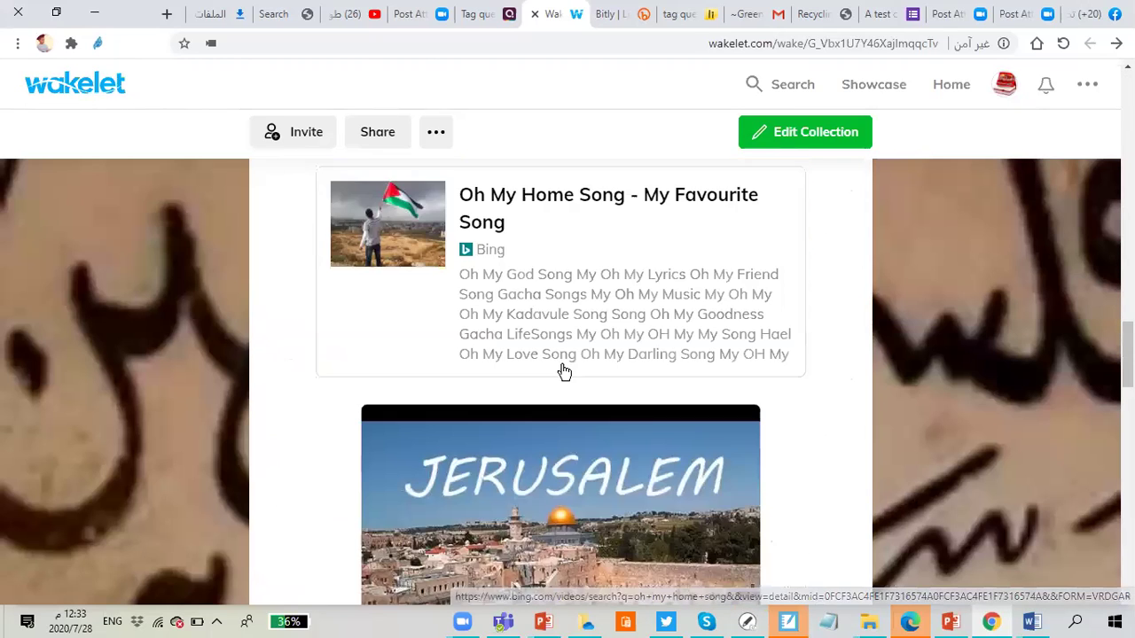
Step: Enter edit mode for 'Palestine, my home land' and show the layout choices, with Media View active
{"action": "left_click", "coordinate": [813, 140]}
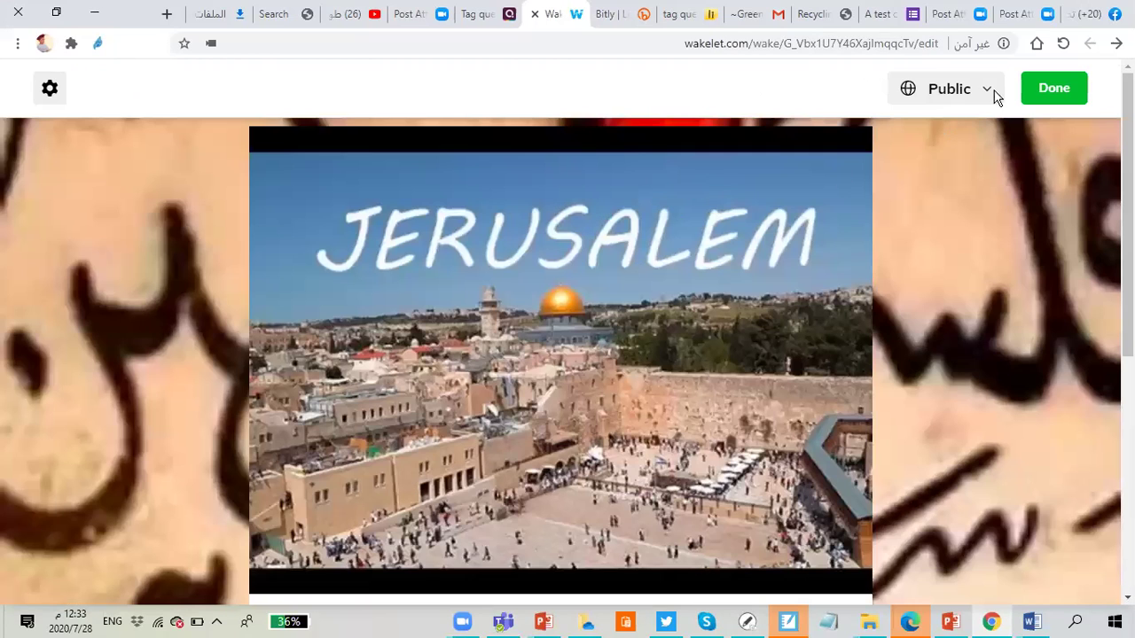
{"action": "scroll", "coordinate": [989, 95], "scroll_direction": "down", "scroll_amount": 3}
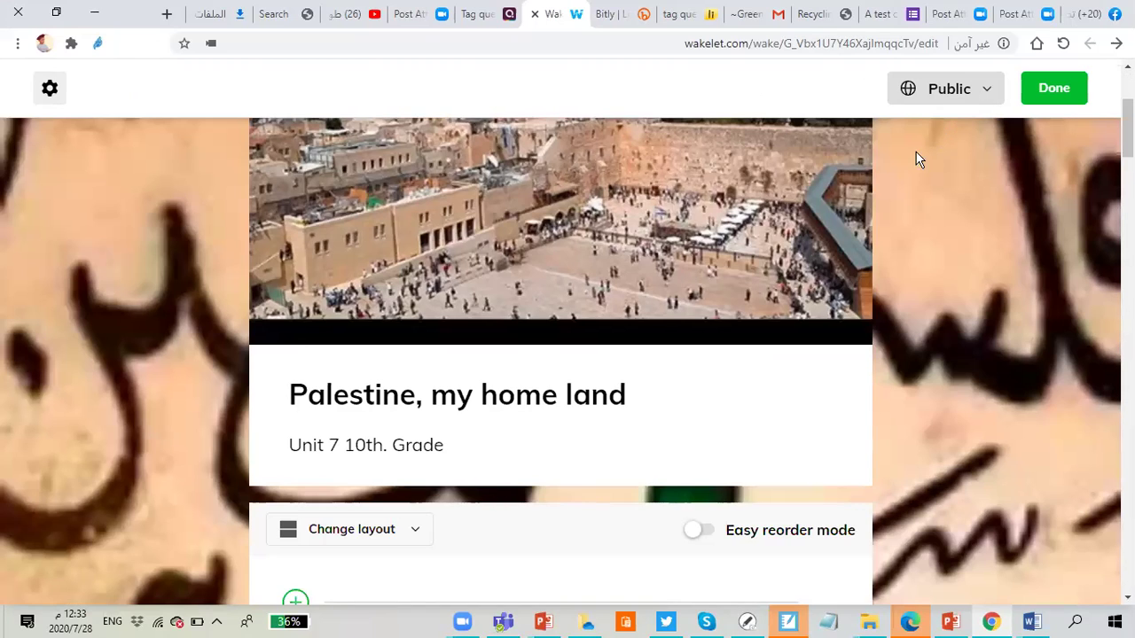
{"action": "scroll", "coordinate": [543, 295], "scroll_direction": "down", "scroll_amount": 3}
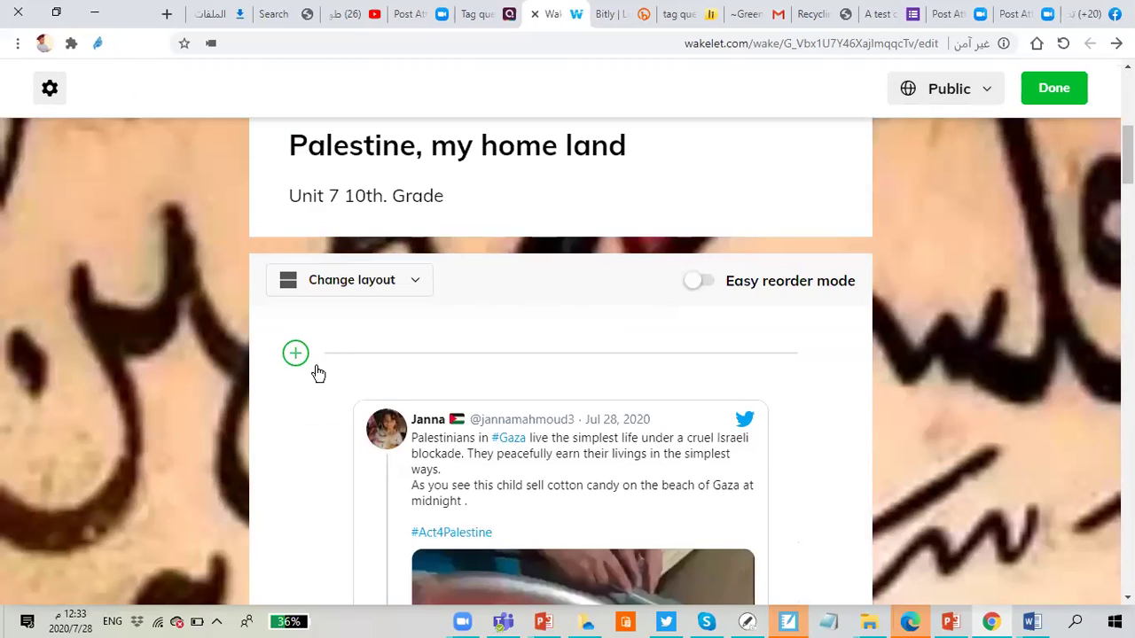
{"action": "scroll", "coordinate": [432, 195], "scroll_direction": "up", "scroll_amount": 2}
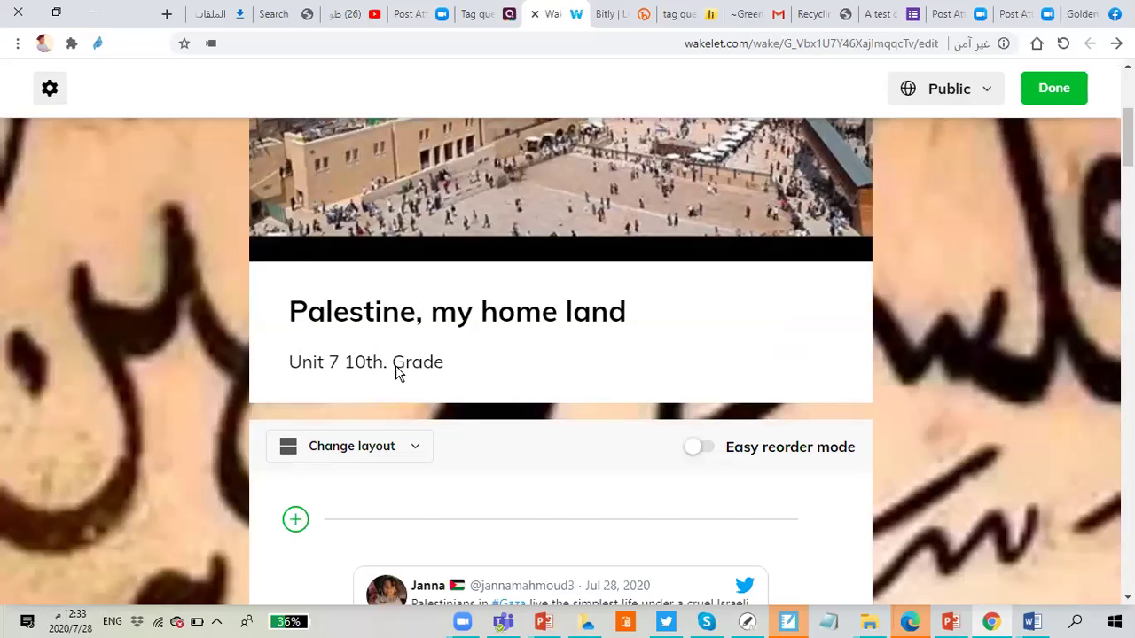
{"action": "scroll", "coordinate": [398, 369], "scroll_direction": "down", "scroll_amount": 2}
{"action": "scroll", "coordinate": [410, 296], "scroll_direction": "up", "scroll_amount": 3}
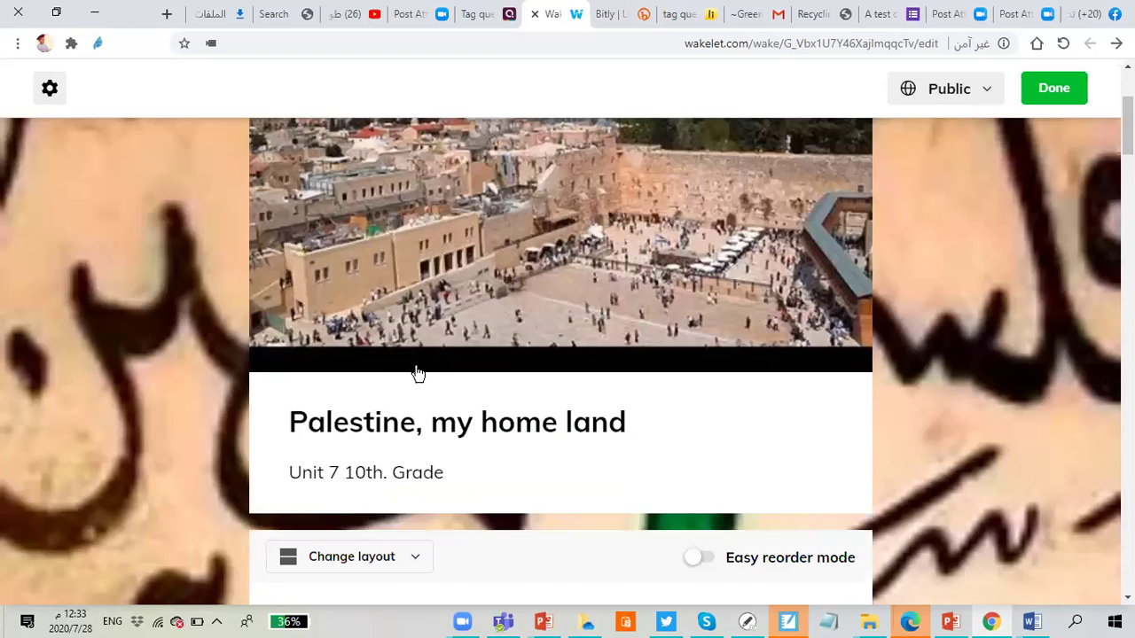
{"action": "scroll", "coordinate": [408, 372], "scroll_direction": "down", "scroll_amount": 2}
{"action": "left_click", "coordinate": [410, 365]}
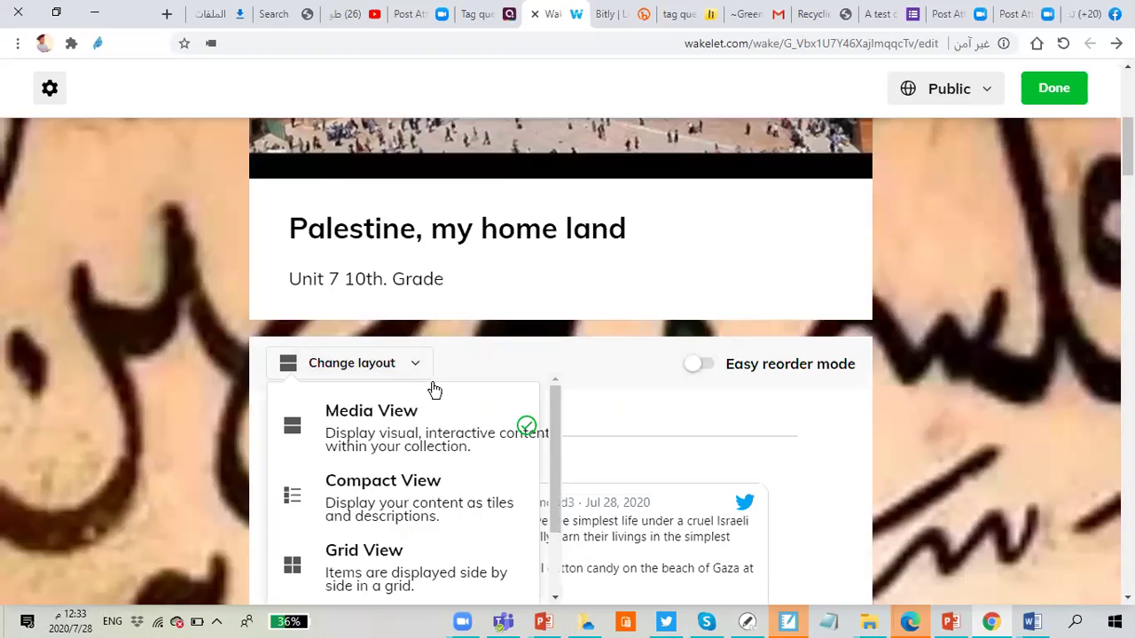
Step: Switch the collection layout from Media View to Compact View and confirm it's checked in the layout list
{"action": "left_click", "coordinate": [811, 420]}
{"action": "scroll", "coordinate": [714, 429], "scroll_direction": "down", "scroll_amount": 7}
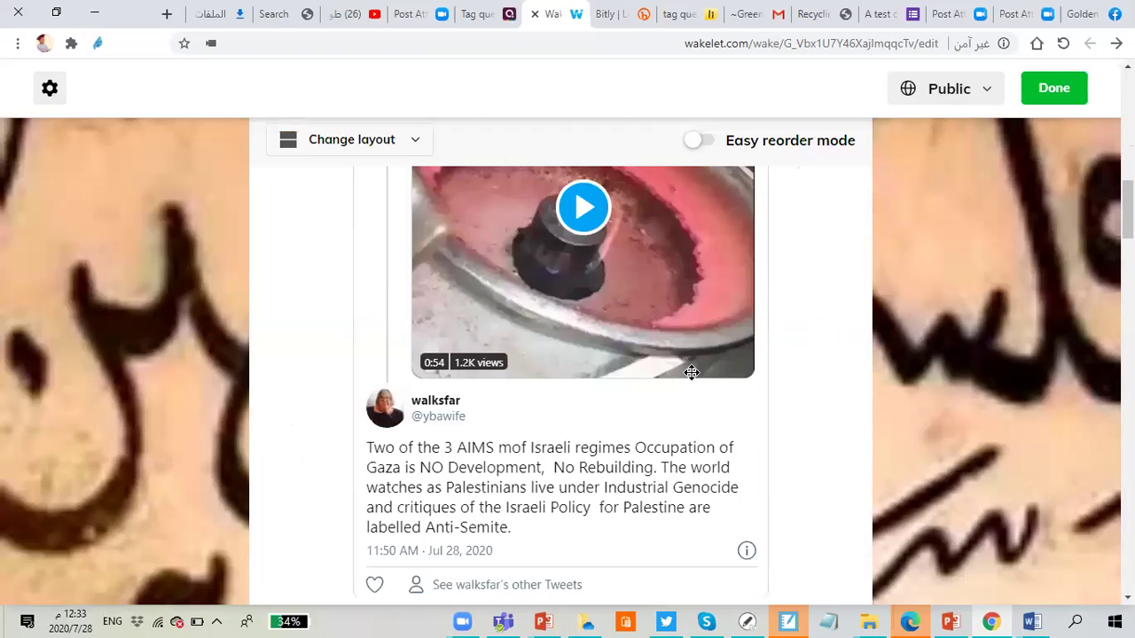
{"action": "scroll", "coordinate": [691, 372], "scroll_direction": "down", "scroll_amount": 10}
{"action": "scroll", "coordinate": [568, 314], "scroll_direction": "up", "scroll_amount": 3}
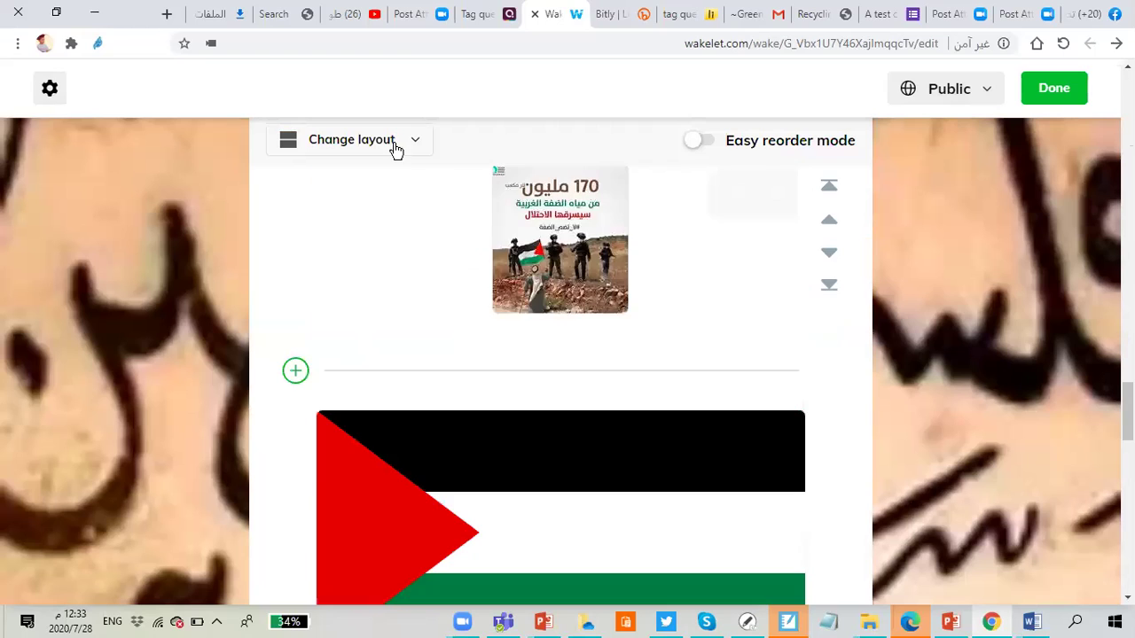
{"action": "left_click", "coordinate": [414, 142]}
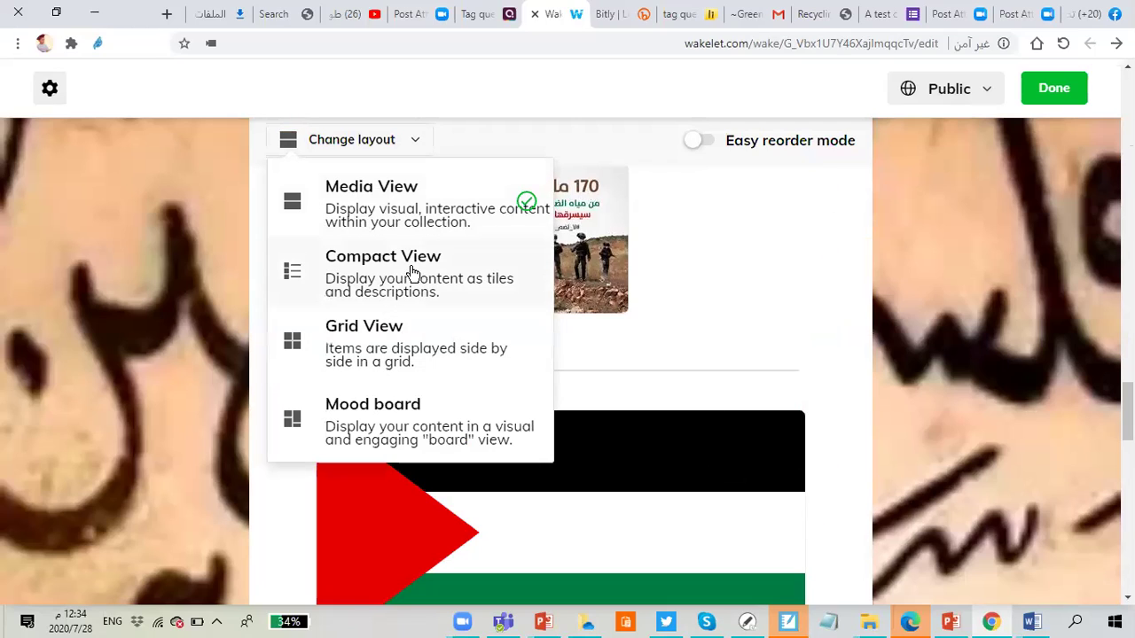
{"action": "left_click", "coordinate": [372, 295]}
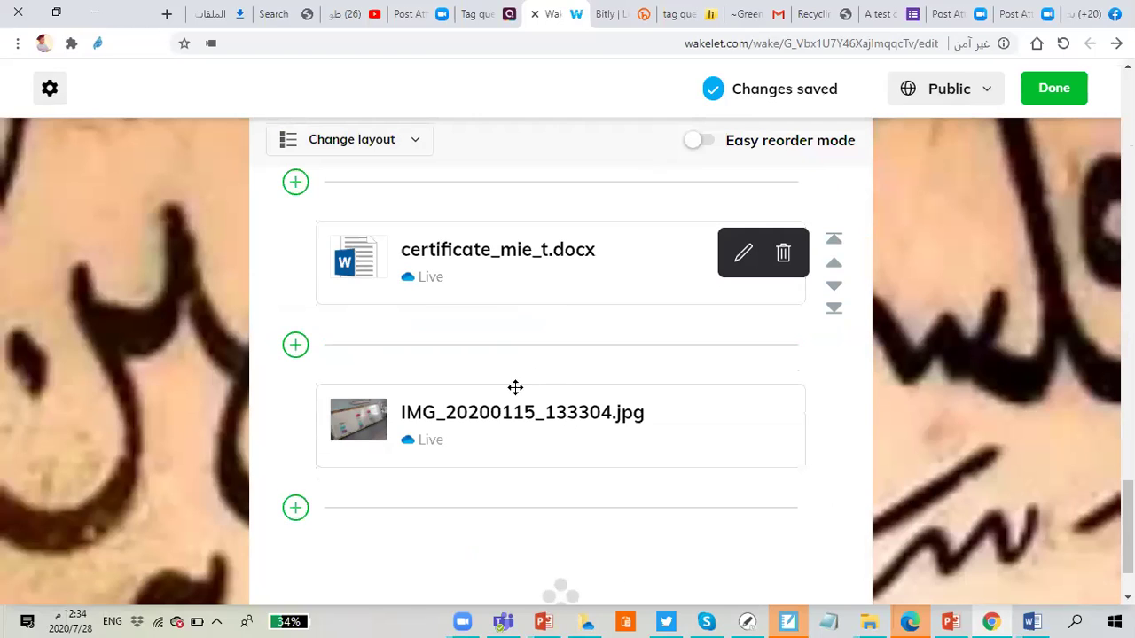
{"action": "scroll", "coordinate": [529, 408], "scroll_direction": "down", "scroll_amount": 10}
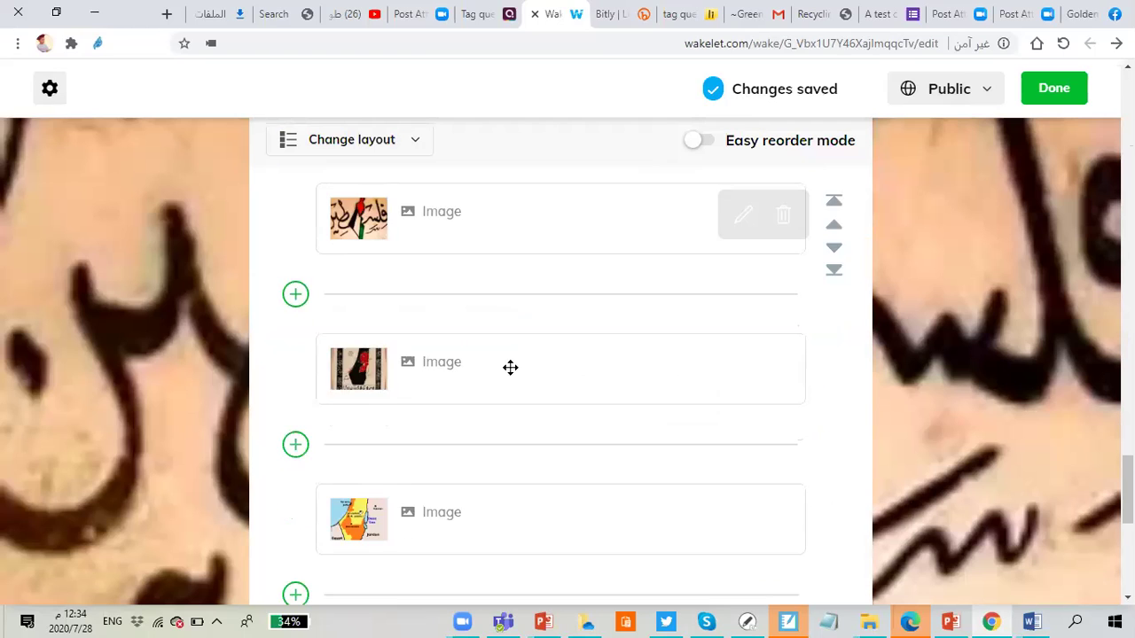
{"action": "scroll", "coordinate": [509, 377], "scroll_direction": "down", "scroll_amount": 5}
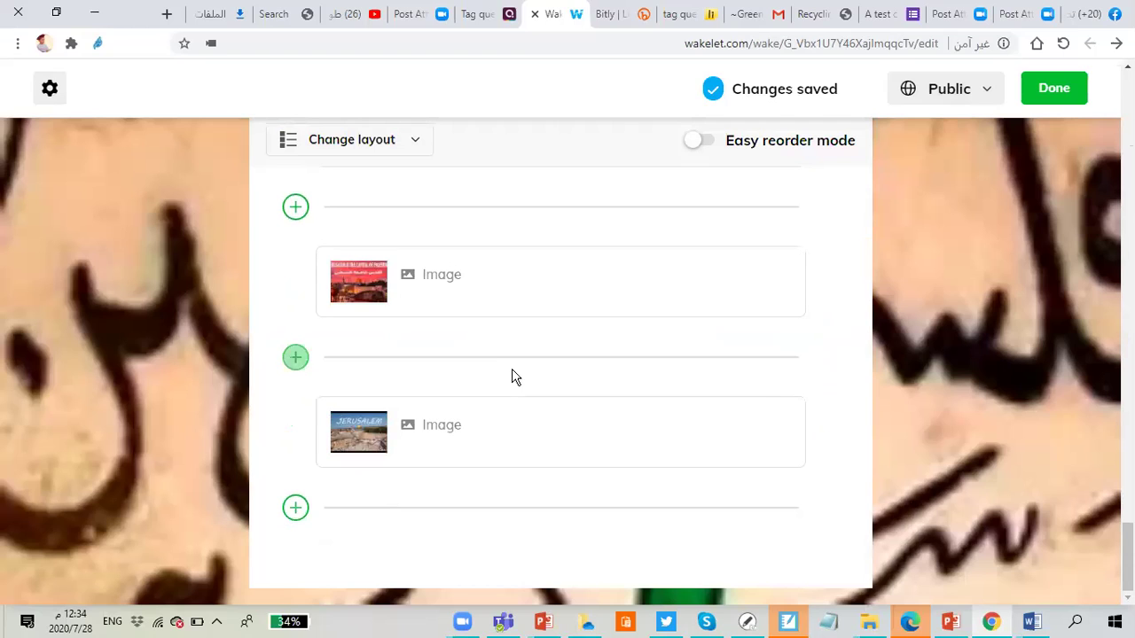
{"action": "left_click", "coordinate": [415, 145]}
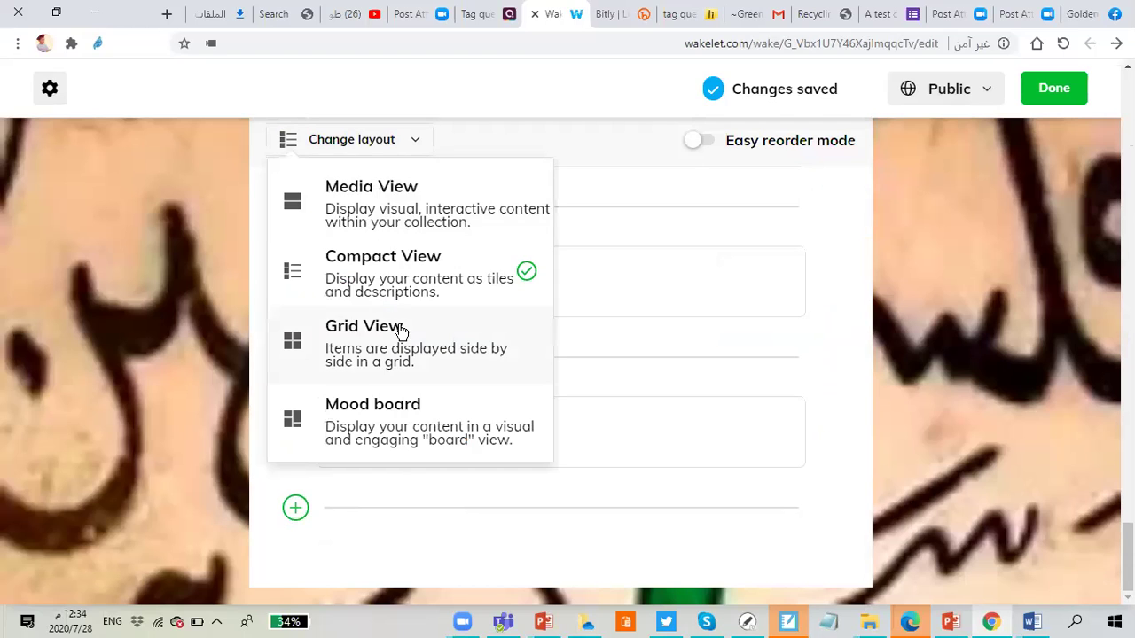